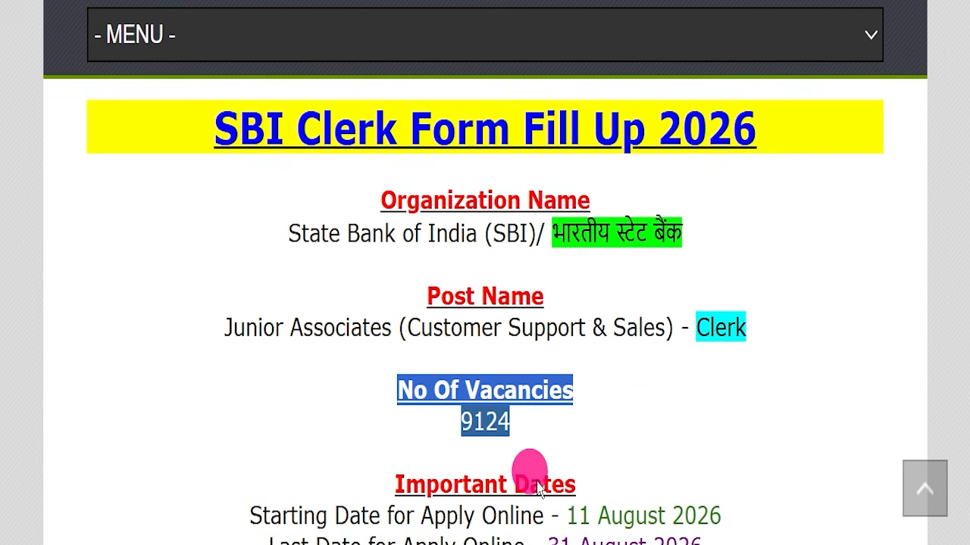
Review the number of vacancies and the starting and last dates for applying online on the SBI Clerk recruitment page
left_click(581, 380)
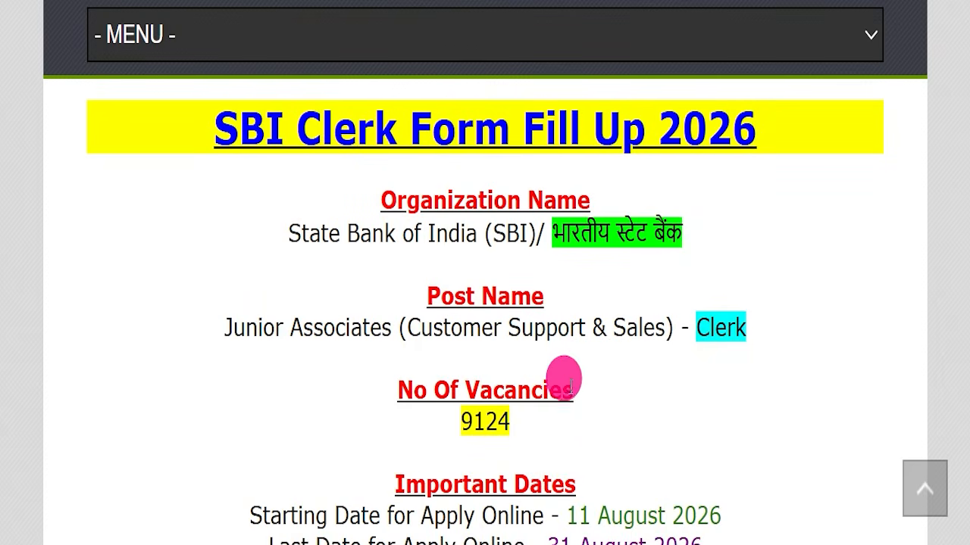
scroll(565, 386, "down", 1)
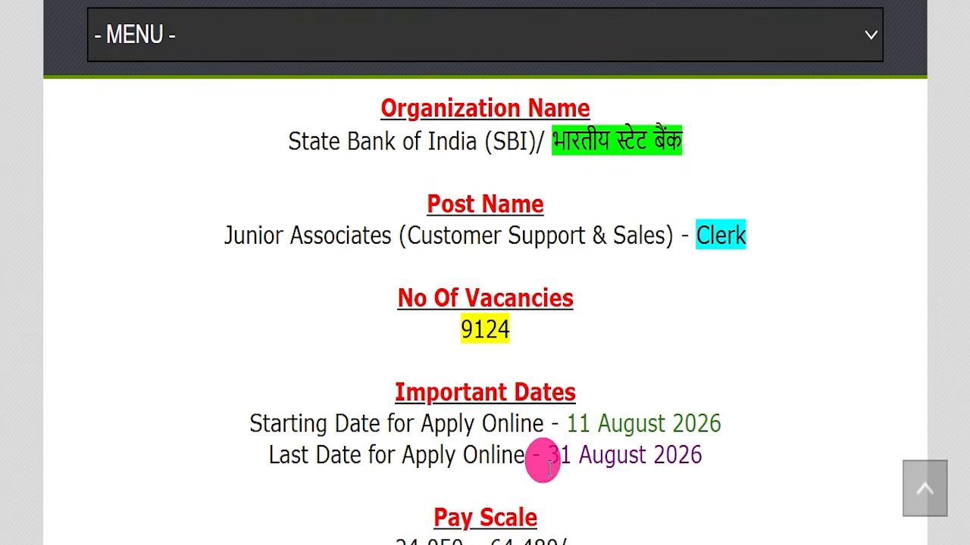
left_click_drag(547, 454, 710, 454)
left_click(704, 478)
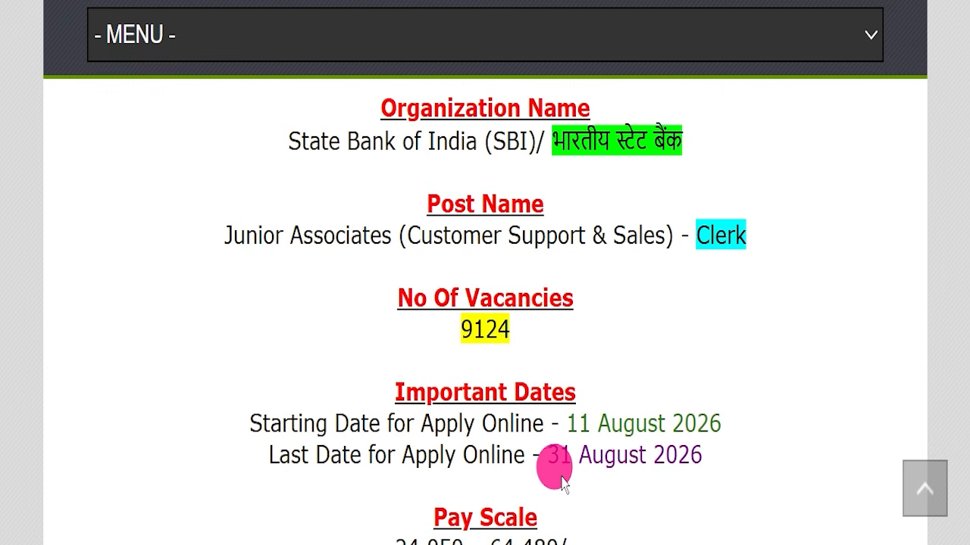
left_click_drag(241, 450, 731, 465)
left_click(732, 470)
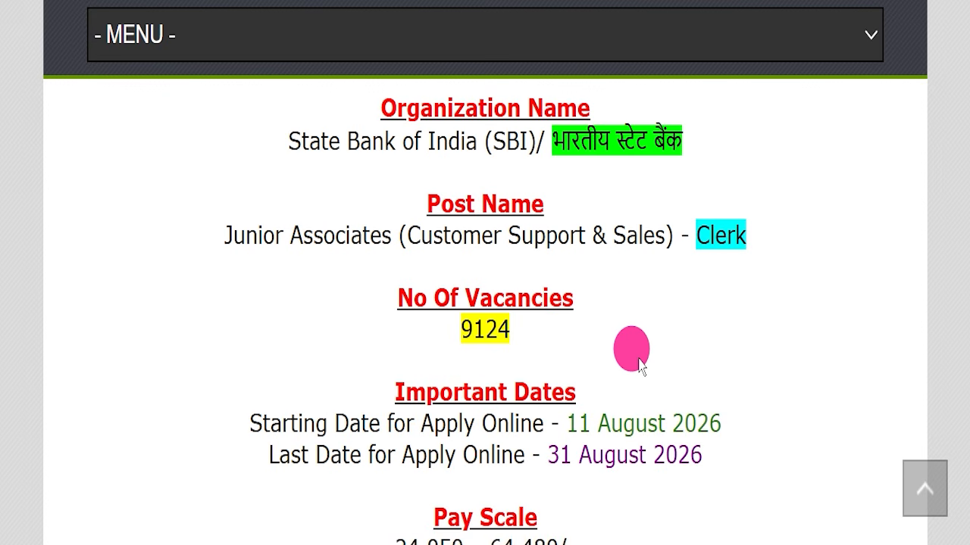
scroll(639, 365, "up", 2)
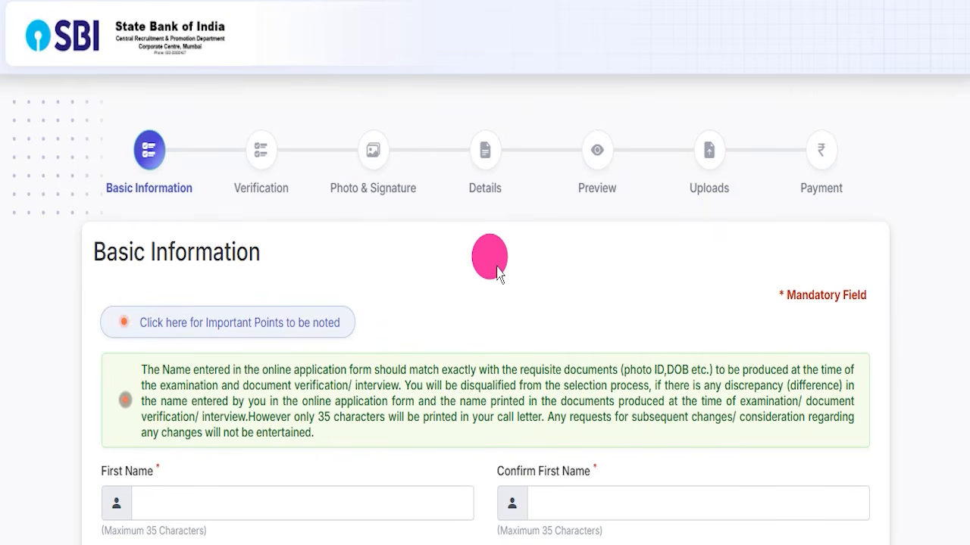
Look over the name, mobile number, email and security code fields of the SBI Basic Information form
scroll(498, 275, "down", 8)
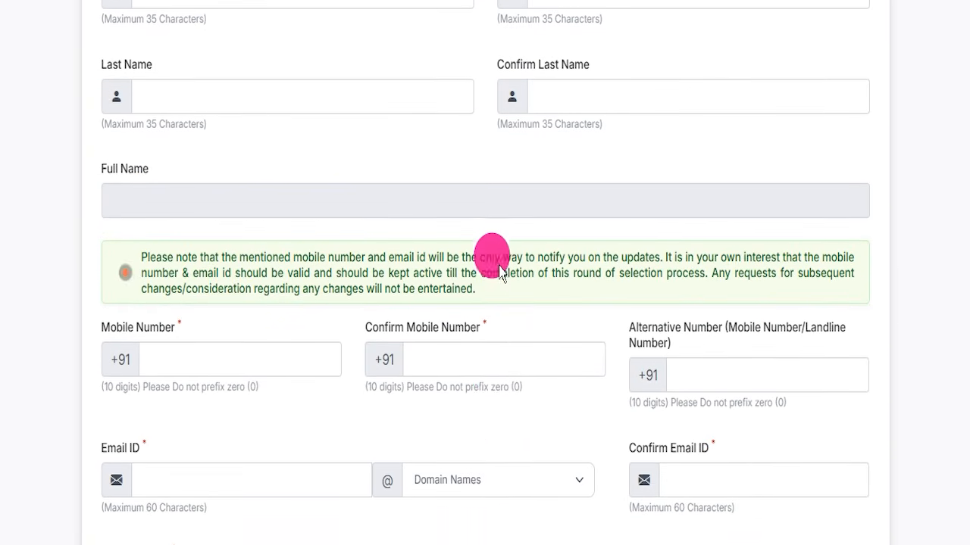
scroll(499, 272, "down", 2)
scroll(499, 264, "down", 2)
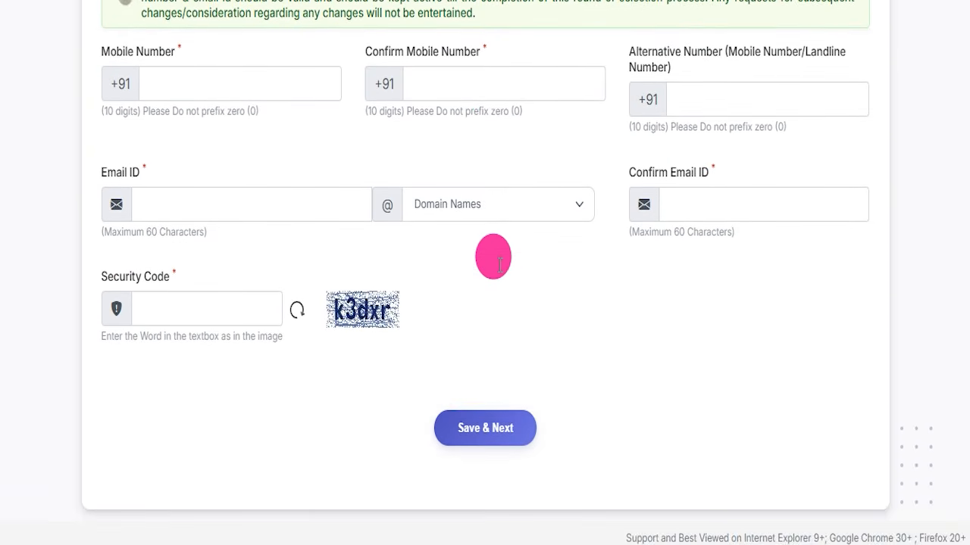
scroll(499, 264, "up", 12)
left_click(457, 265)
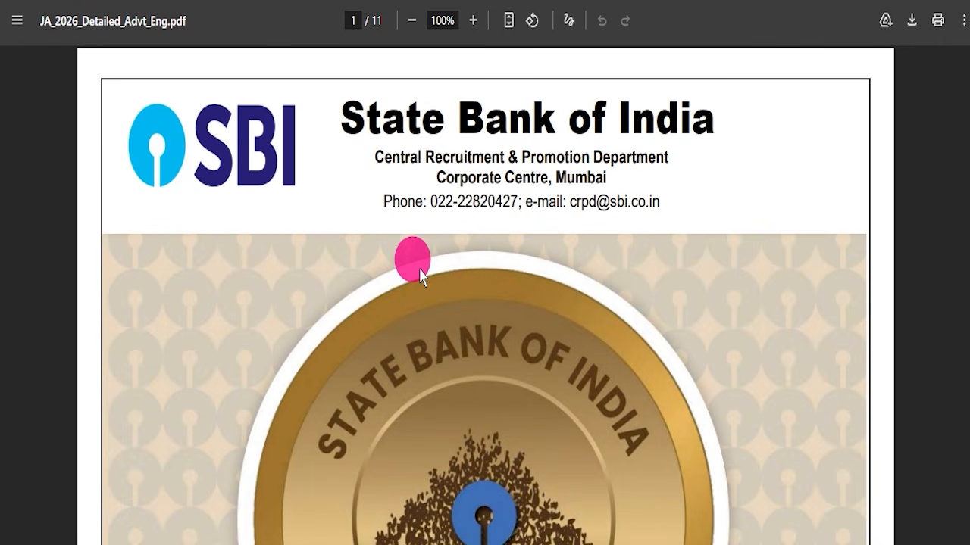
Skim the opening pages of the Junior Associates recruitment notification in JA_2026_Detailed_Advt_Eng.pdf
scroll(412, 260, "down", 10)
scroll(482, 303, "down", 15)
scroll(483, 306, "up", 8)
scroll(485, 305, "up", 4)
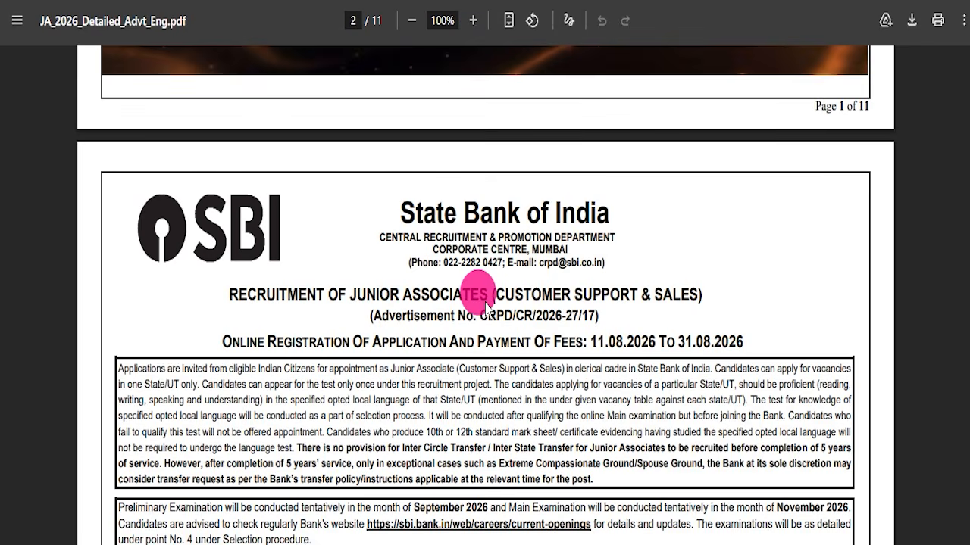
scroll(485, 306, "up", 20)
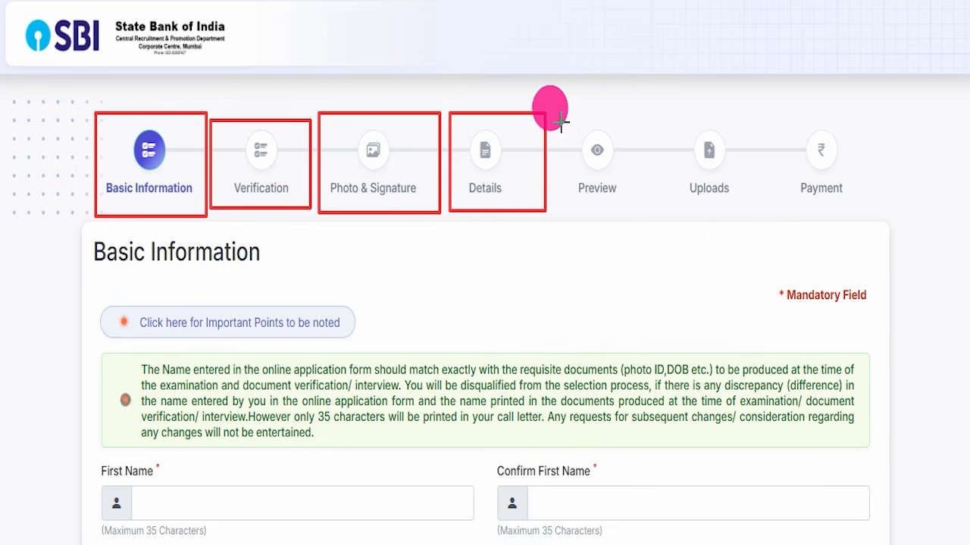
Outline the Preview, Uploads and Payment stages of the application form in red and clear all the markings
left_click_drag(557, 118, 633, 214)
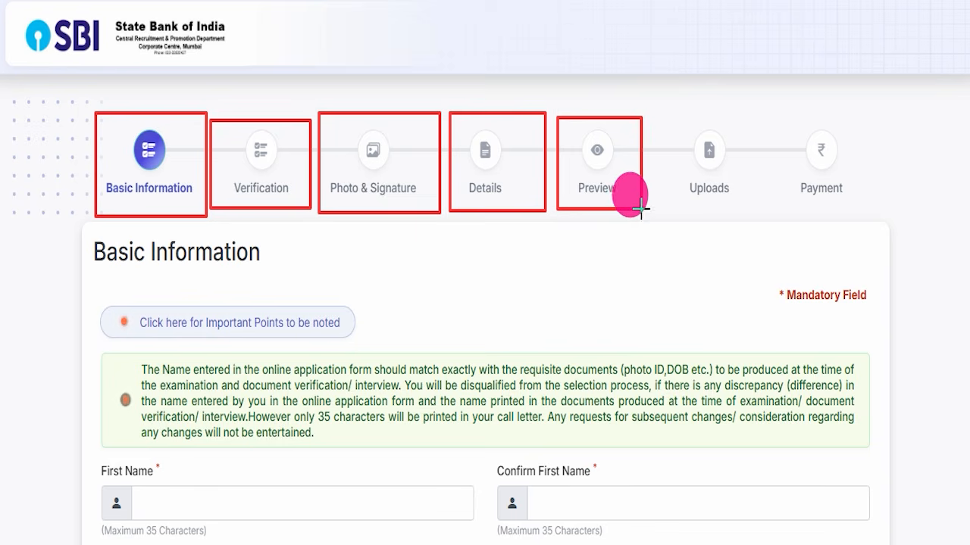
left_click_drag(658, 114, 759, 212)
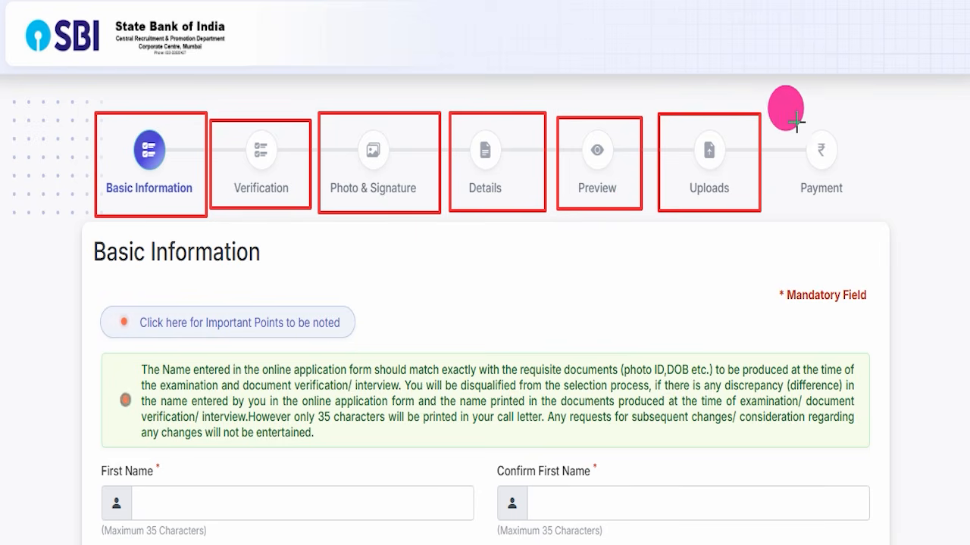
left_click_drag(778, 114, 880, 219)
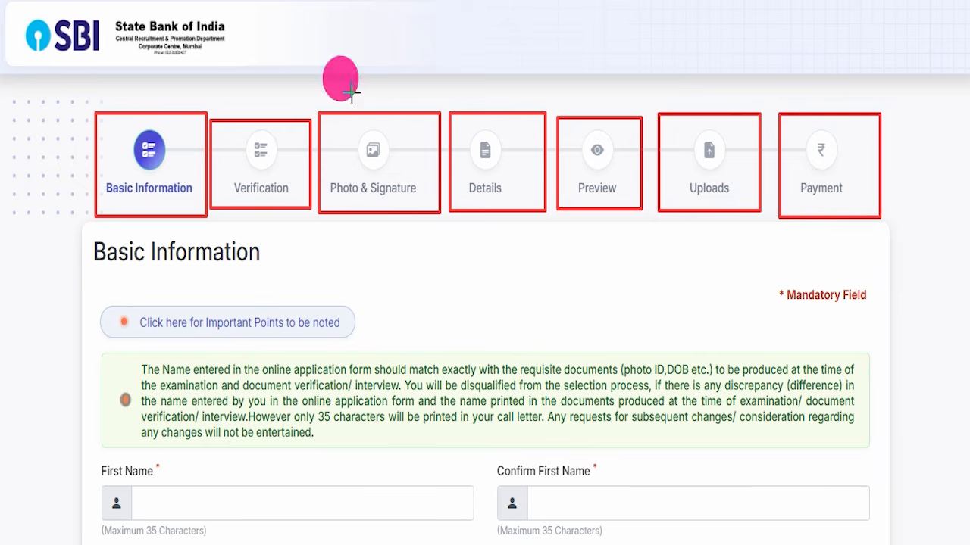
key("Escape")
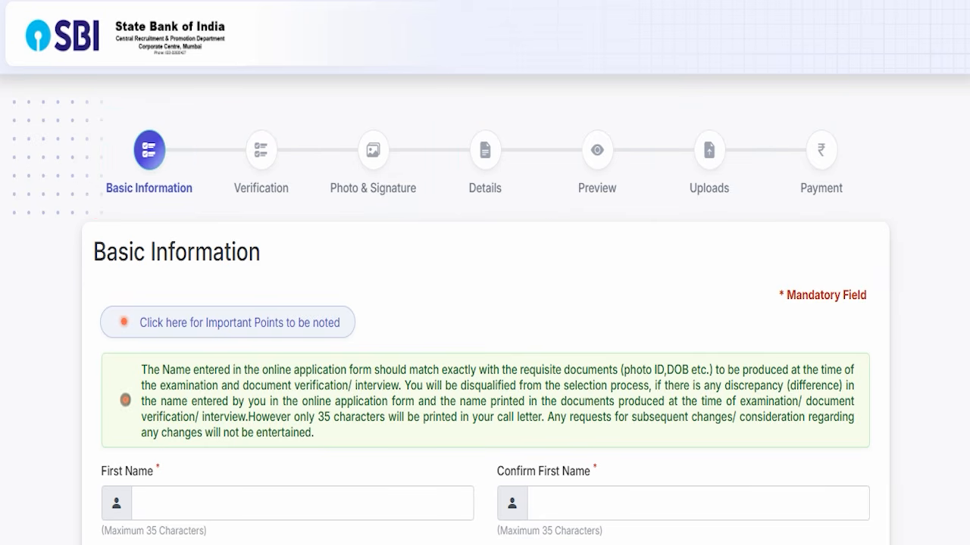
Look over the contact fields of the Basic Information form and view the banners on the SBI website's home page
scroll(656, 264, "down", 10)
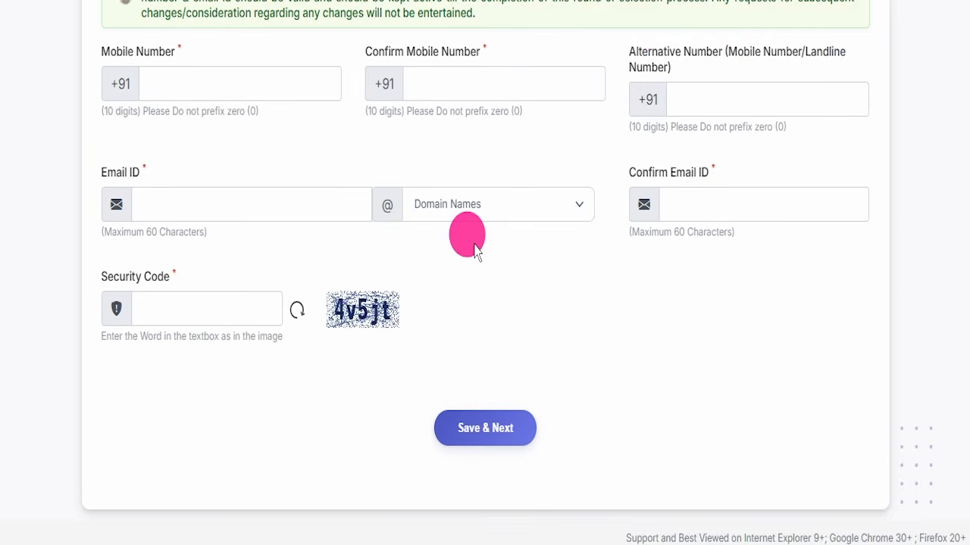
scroll(474, 252, "up", 10)
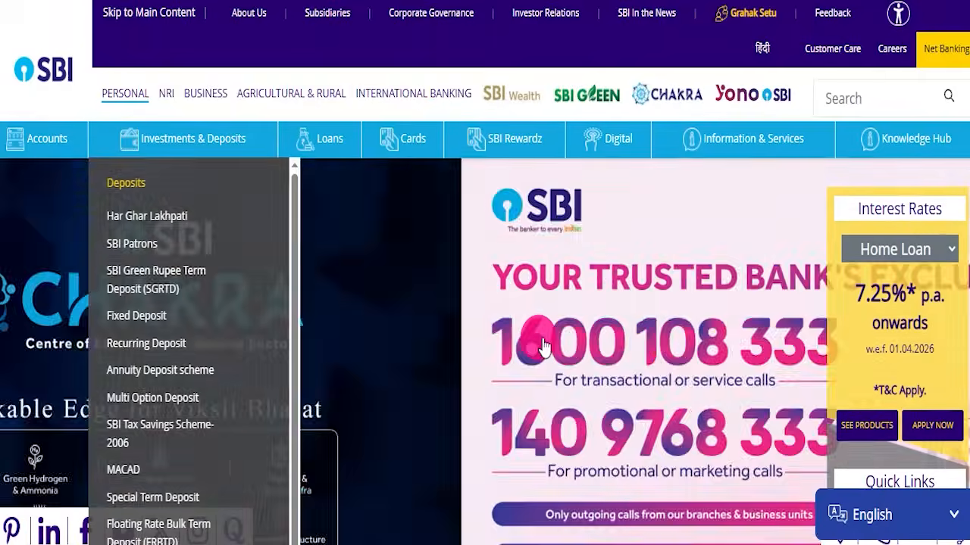
scroll(520, 457, "down", 5)
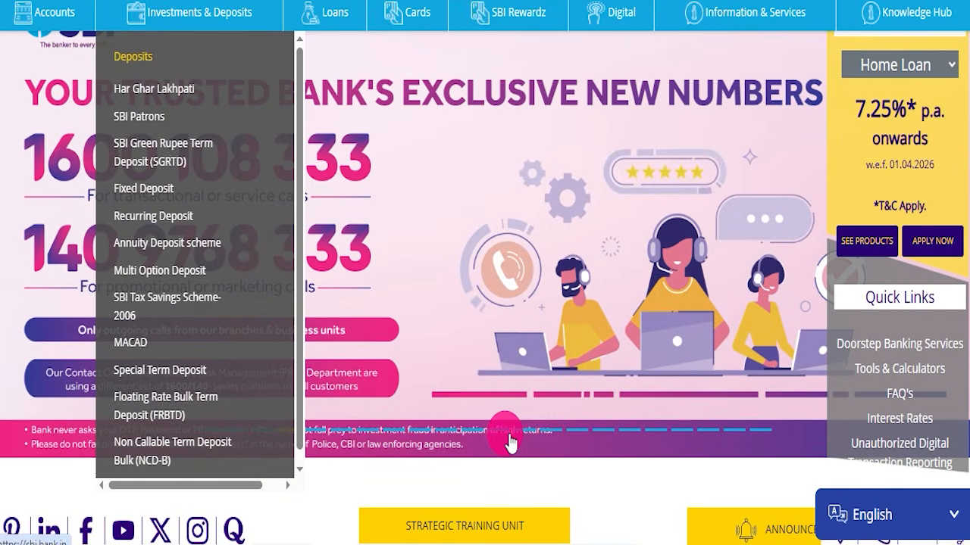
left_click(528, 430)
left_click(558, 430)
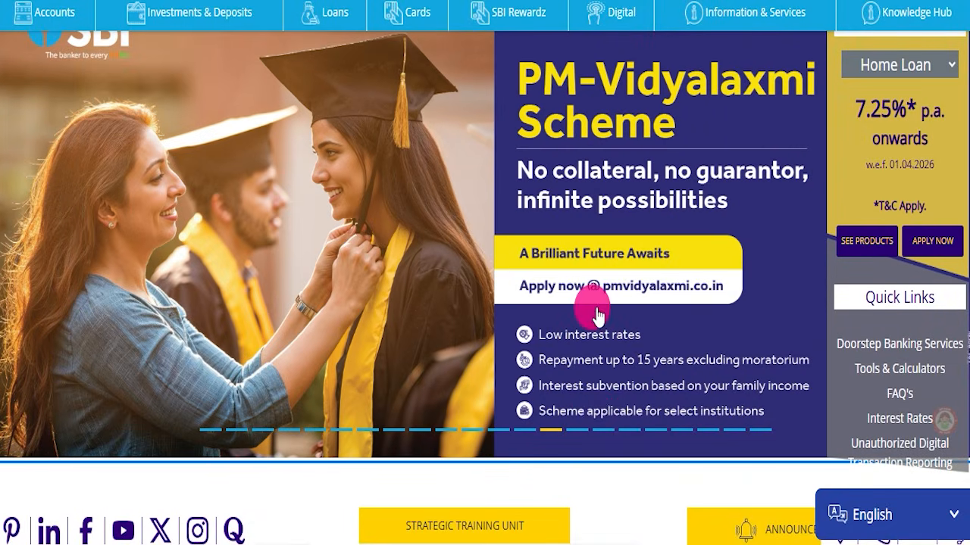
left_click(579, 430)
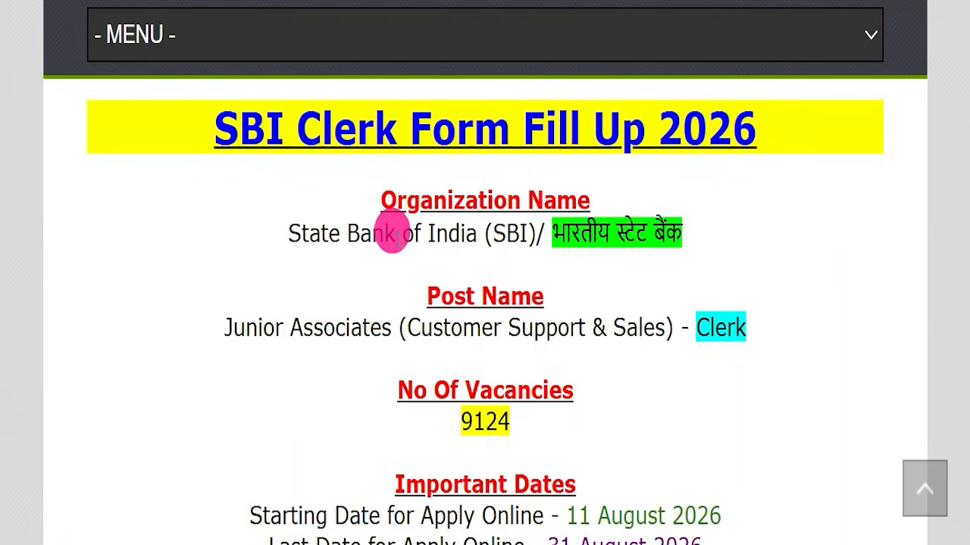
Look through the IndSarkariNaukri recruitment article from the site header down to the SBI Clerk Form Fill Up 2026 heading
scroll(217, 353, "up", 8)
scroll(245, 295, "down", 5)
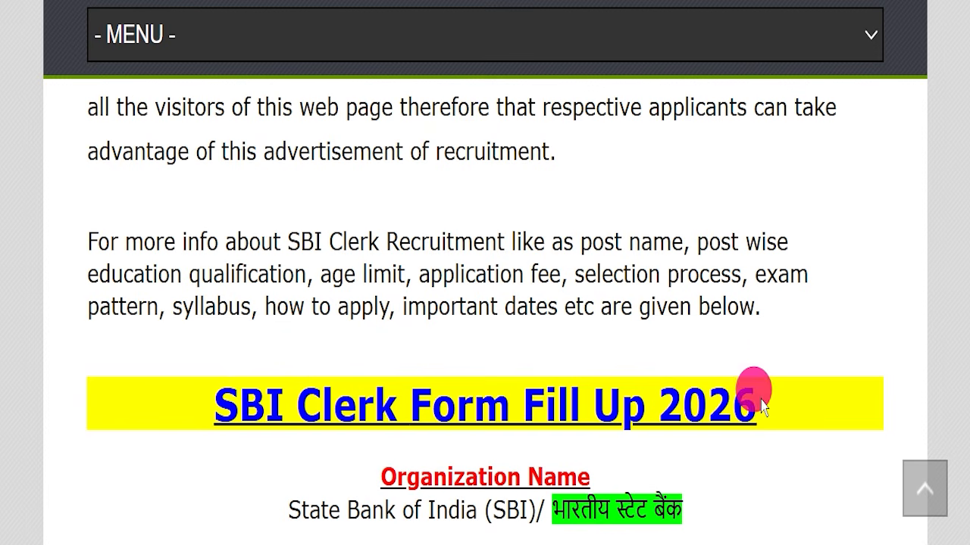
scroll(437, 349, "up", 12)
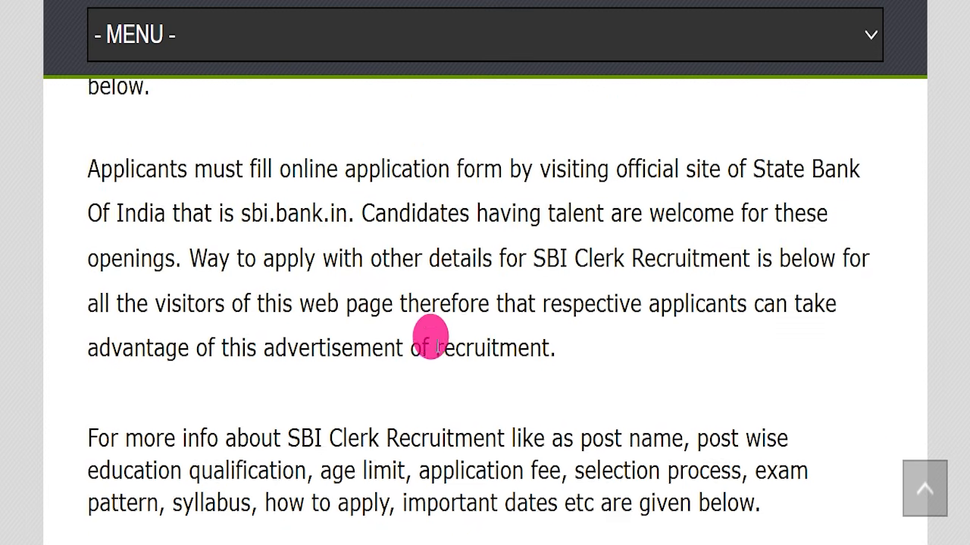
scroll(441, 350, "up", 1)
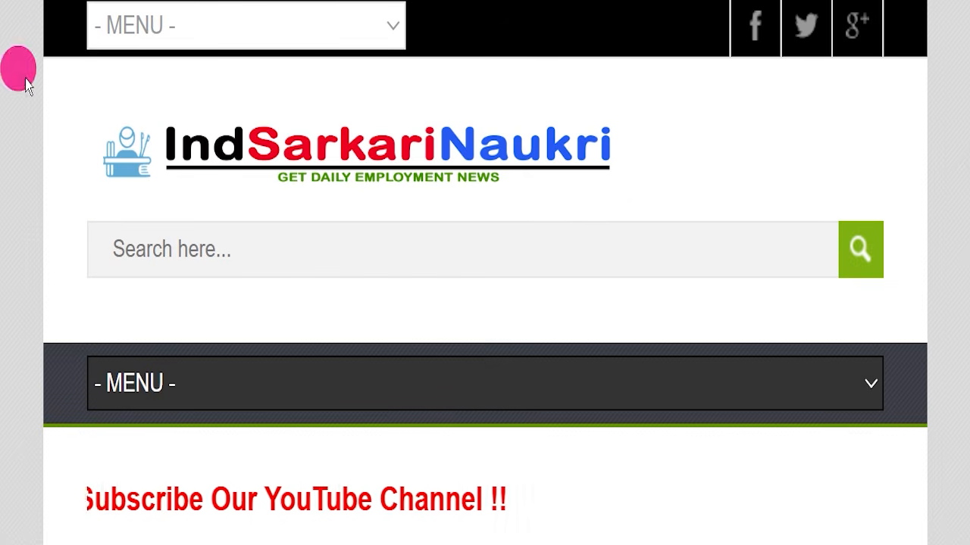
scroll(369, 219, "down", 6)
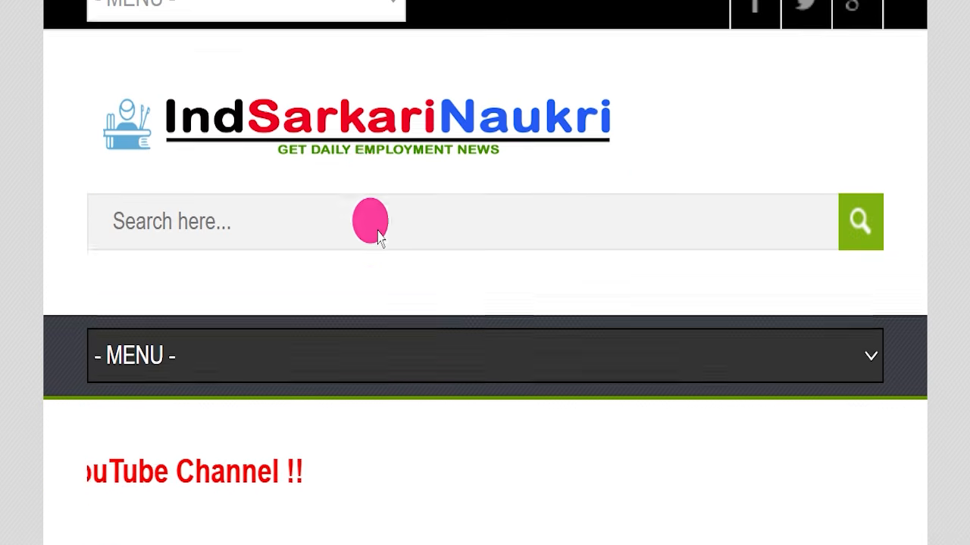
scroll(404, 309, "down", 8)
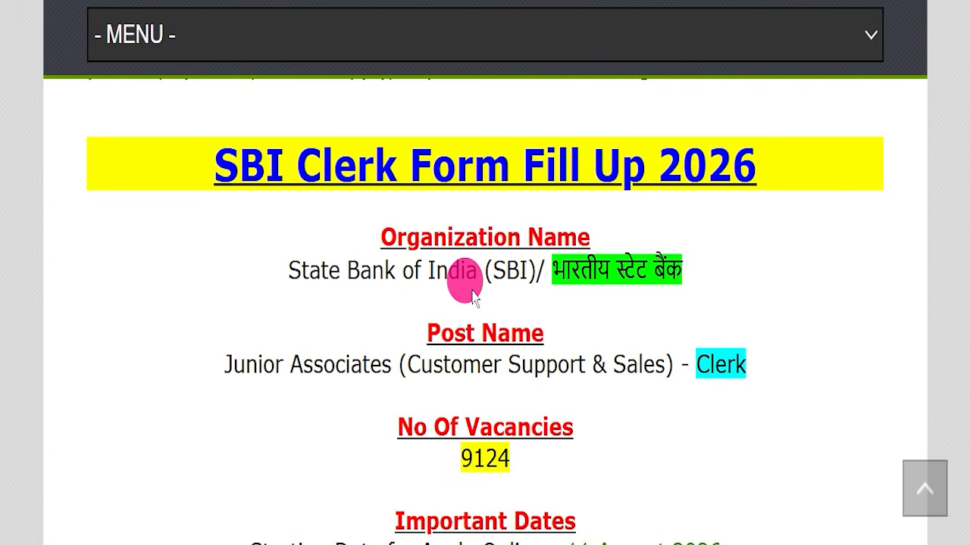
Highlight the form title, organization name, post name and number of vacancies on the recruitment page to review them
left_click_drag(147, 151, 788, 156)
left_click(788, 156)
left_click_drag(253, 265, 723, 273)
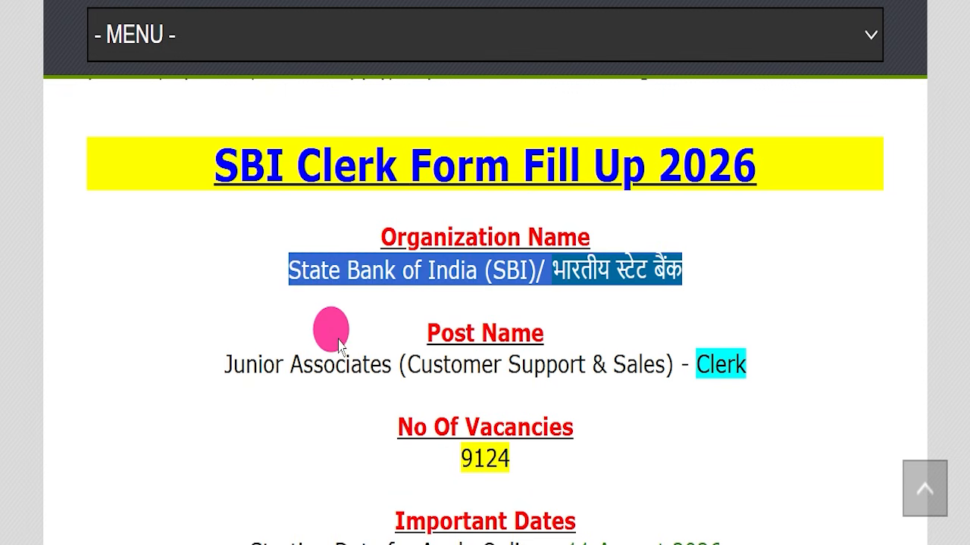
left_click_drag(215, 365, 773, 356)
left_click_drag(364, 416, 663, 483)
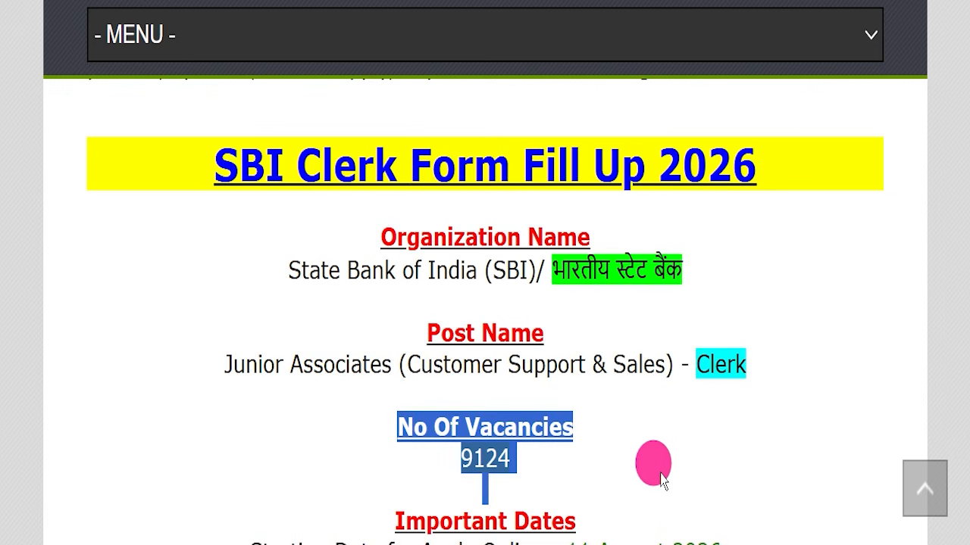
left_click(660, 466)
Highlight the last date for applying online under Important Dates to review it
scroll(401, 223, "down", 3)
scroll(256, 345, "down", 1)
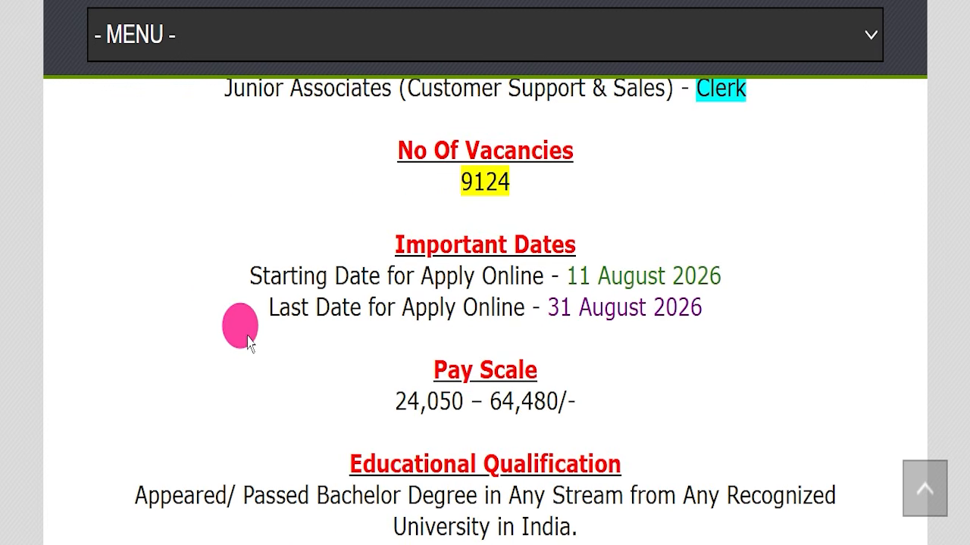
left_click_drag(224, 311, 786, 321)
left_click(787, 321)
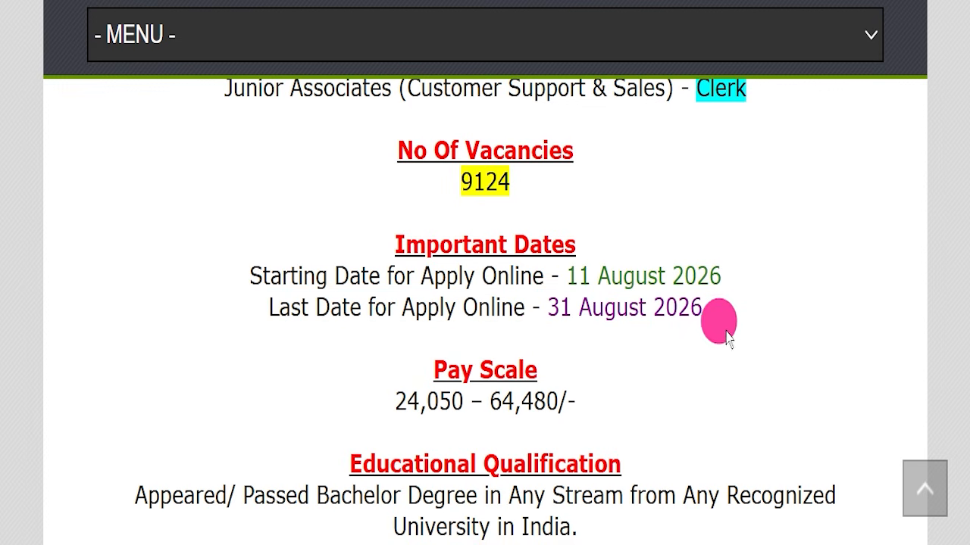
left_click_drag(246, 307, 720, 307)
Highlight the pay scale, the Bachelor Degree requirement and the age limit to review the eligibility details
scroll(616, 321, "down", 3)
left_click_drag(357, 228, 612, 202)
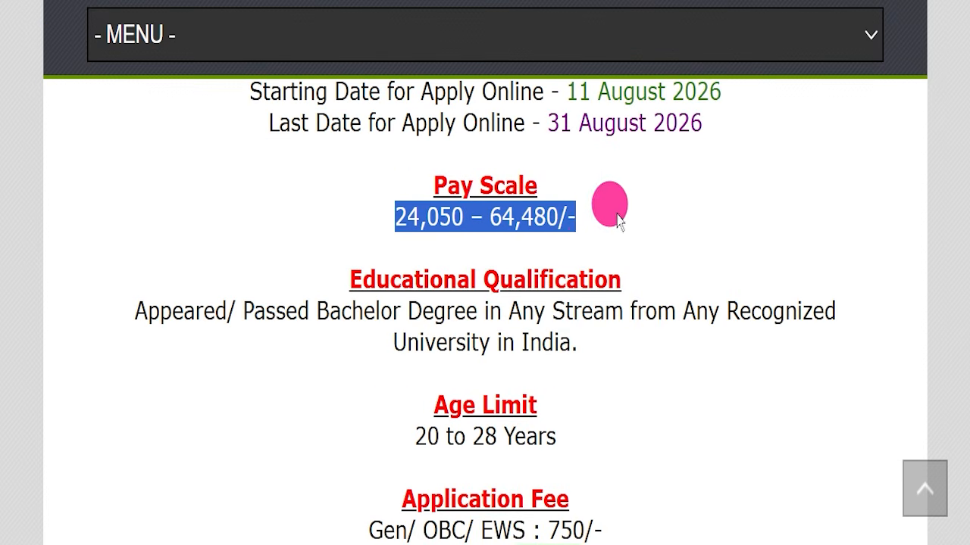
left_click_drag(318, 309, 497, 305)
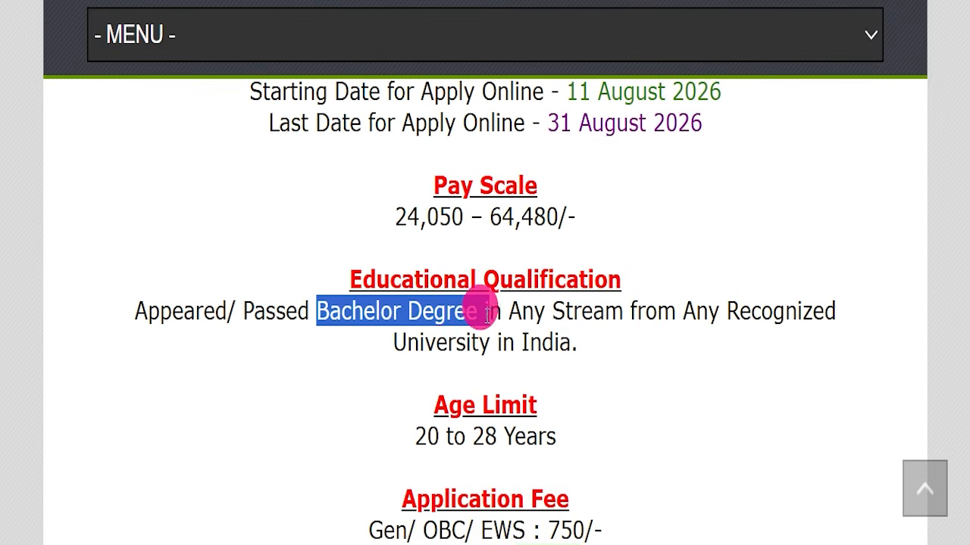
scroll(487, 357, "down", 2)
left_click_drag(336, 329, 613, 328)
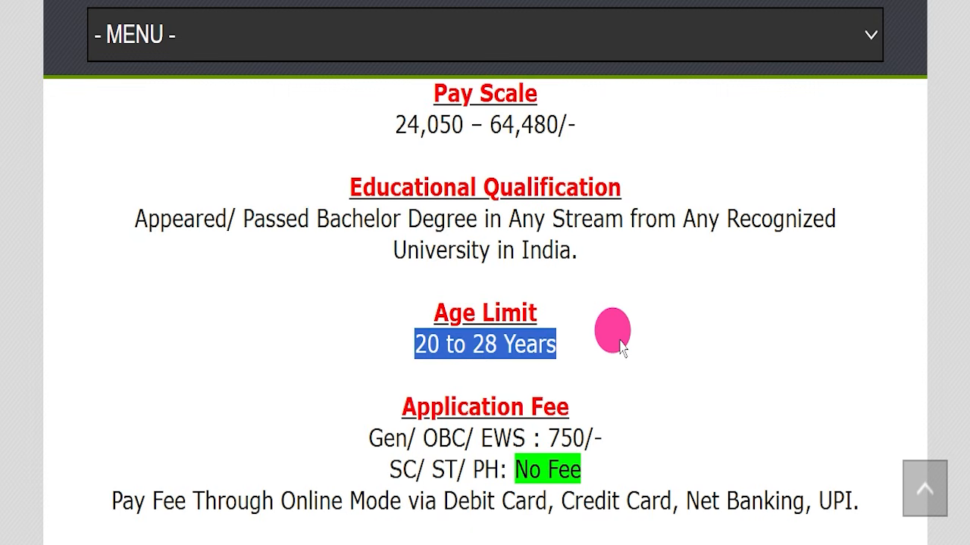
Highlight the Gen/OBC/EWS fee, the SC/ST/PH fee and the payment methods under Application Fee
scroll(621, 322, "down", 3)
left_click_drag(314, 251, 671, 262)
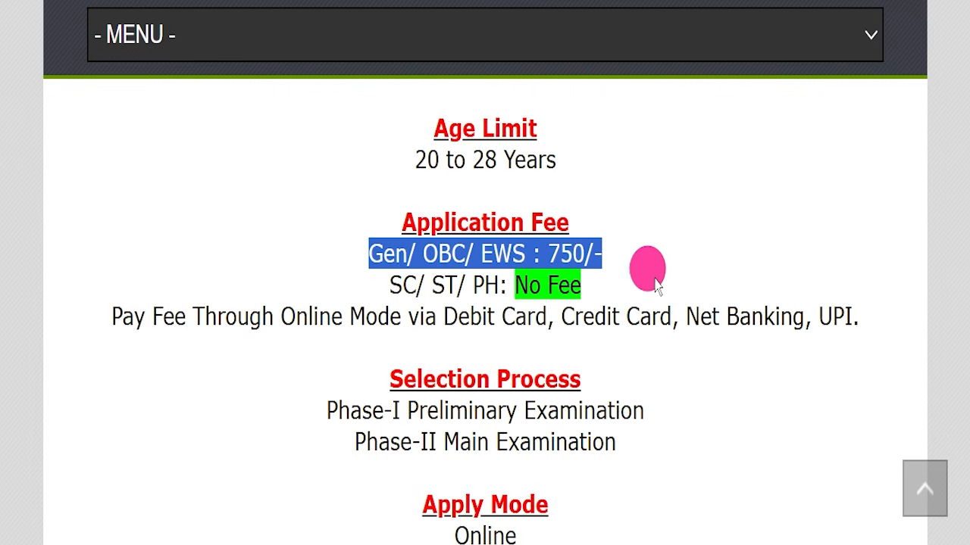
left_click_drag(388, 285, 581, 286)
left_click_drag(279, 315, 853, 309)
Highlight the selection process phases, apply mode, All India entry and official website address to review them
scroll(578, 276, "down", 1)
left_click_drag(326, 319, 689, 340)
scroll(689, 340, "down", 1)
scroll(690, 349, "down", 1)
left_click_drag(378, 257, 646, 253)
left_click_drag(376, 356, 632, 346)
scroll(632, 346, "down", 3)
left_click_drag(326, 261, 634, 260)
Highlight the Important Links section with its notification, apply online and official website links
scroll(708, 231, "down", 2)
left_click(709, 231)
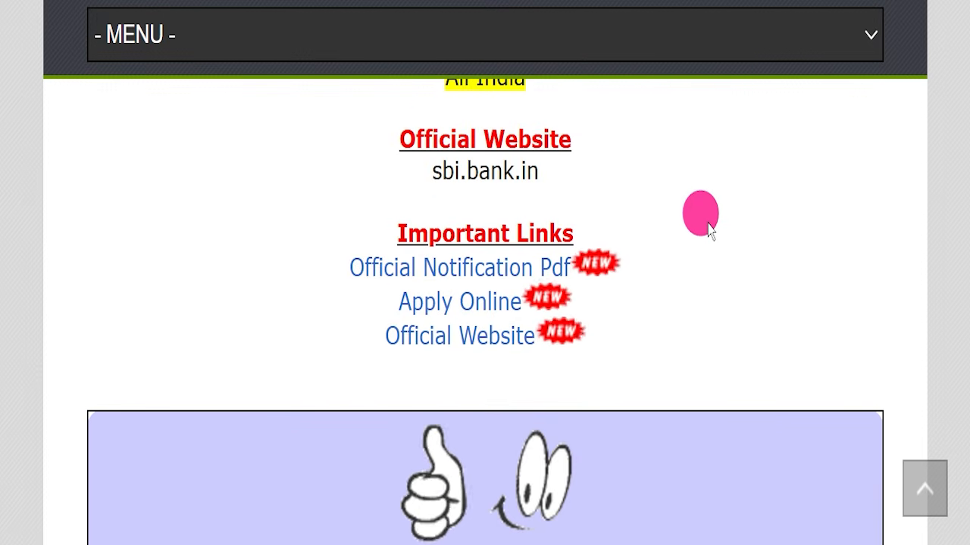
left_click_drag(296, 226, 647, 346)
left_click(647, 347)
Open the official notification PDF from the Important Links and examine the state-wise vacancies table on page 2
left_click_drag(277, 253, 574, 282)
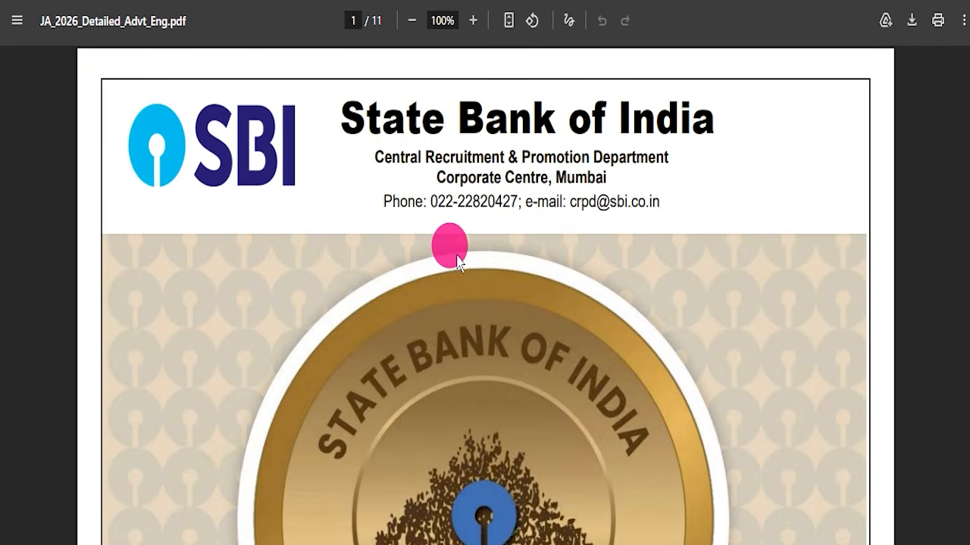
scroll(457, 260, "down", 15)
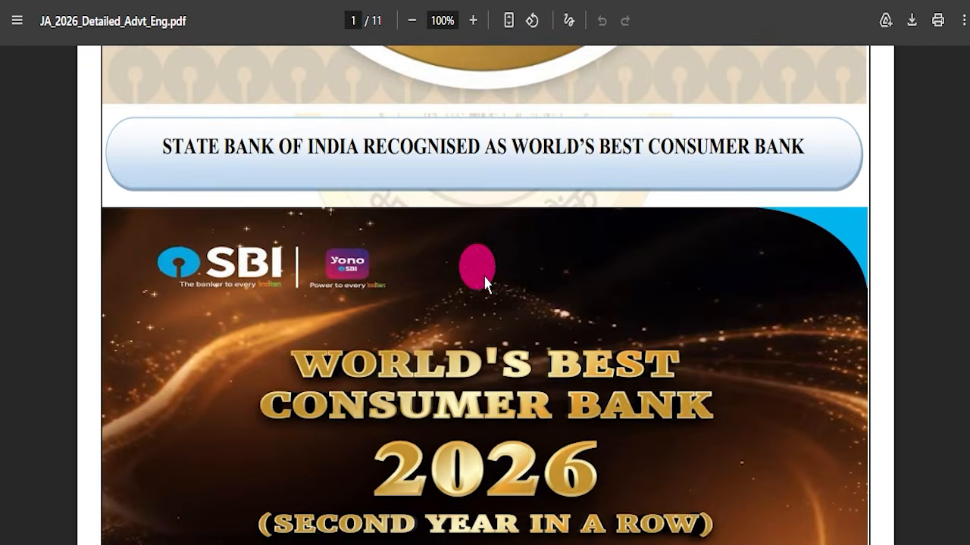
scroll(483, 263, "down", 4)
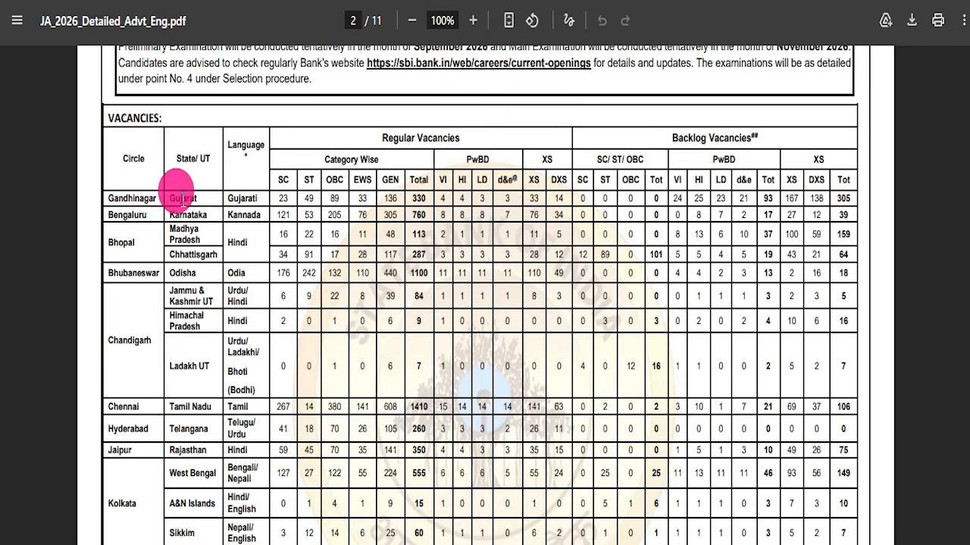
left_click_drag(160, 193, 601, 307)
scroll(637, 318, "down", 6)
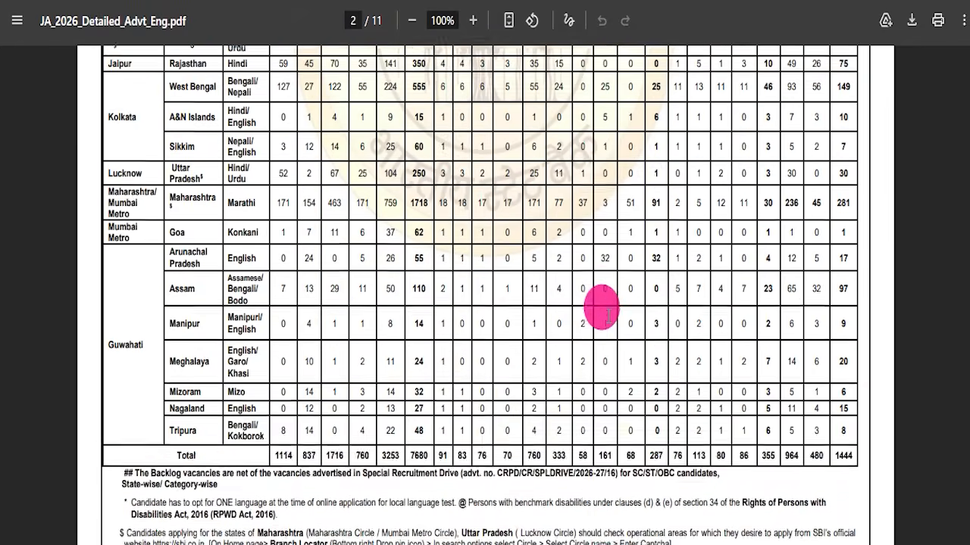
Review the Eligibility Criteria on page 3, highlighting the heading, the age limit and the age relaxation table
scroll(606, 310, "down", 12)
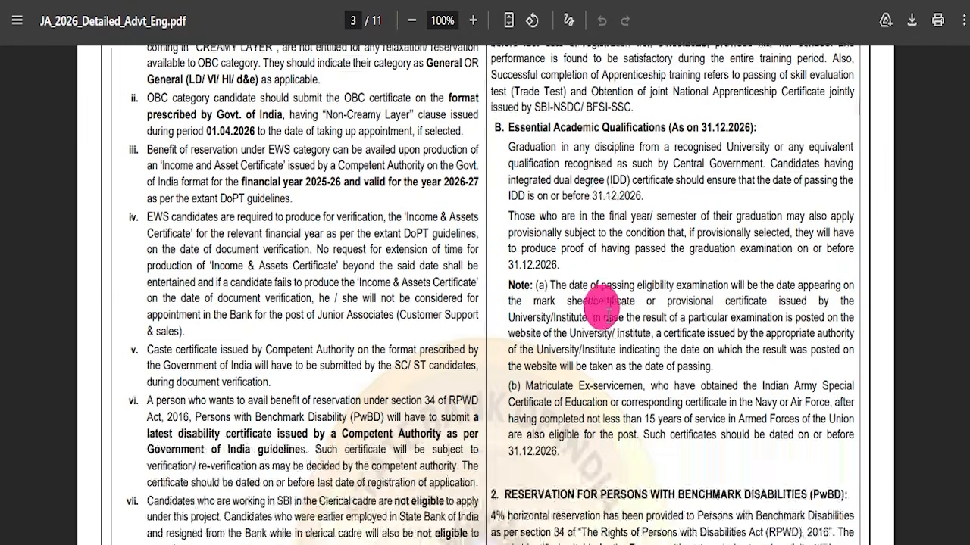
scroll(602, 309, "down", 7)
left_click_drag(126, 157, 286, 148)
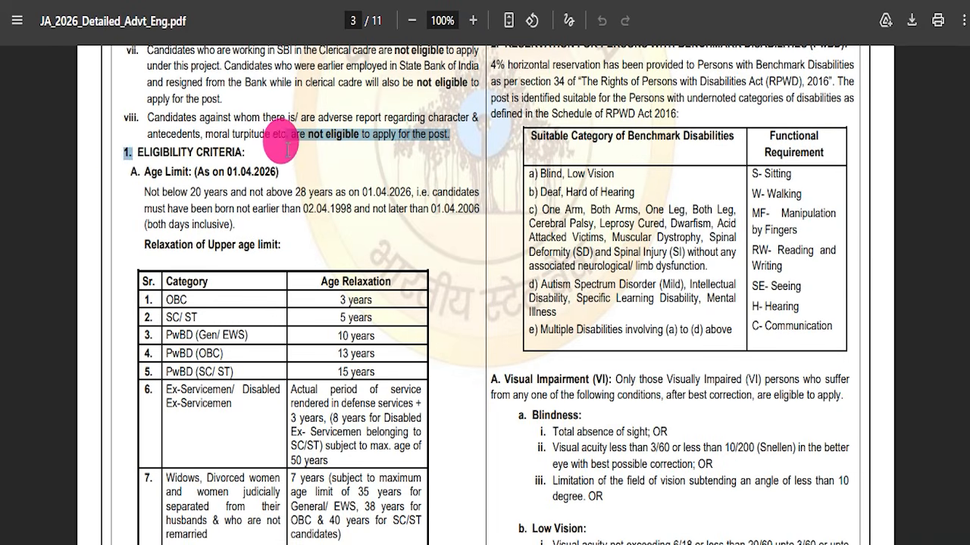
left_click_drag(163, 174, 294, 173)
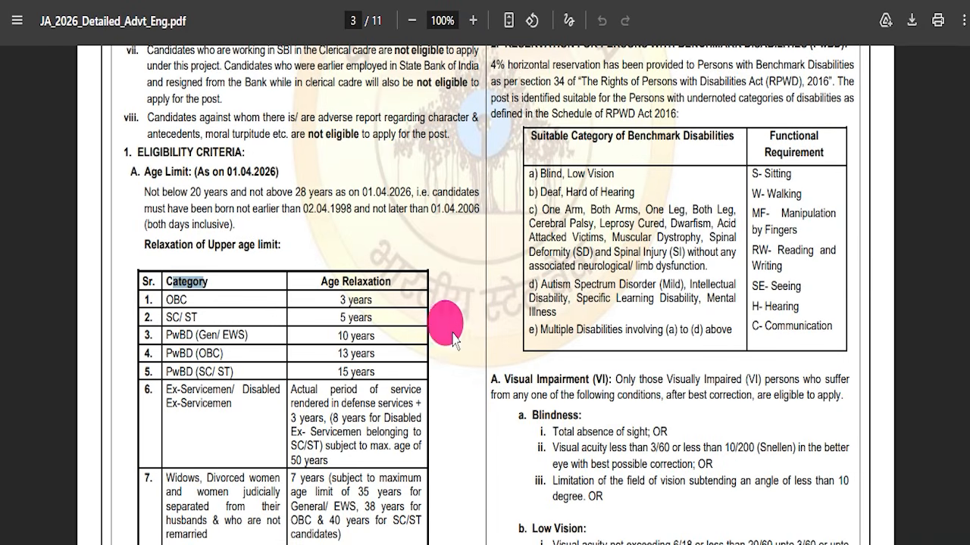
scroll(502, 320, "down", 9)
Review the Selection Procedure on page 5, highlighting the preliminary exam table and the Local Language Proficiency Test pattern
scroll(511, 281, "down", 18)
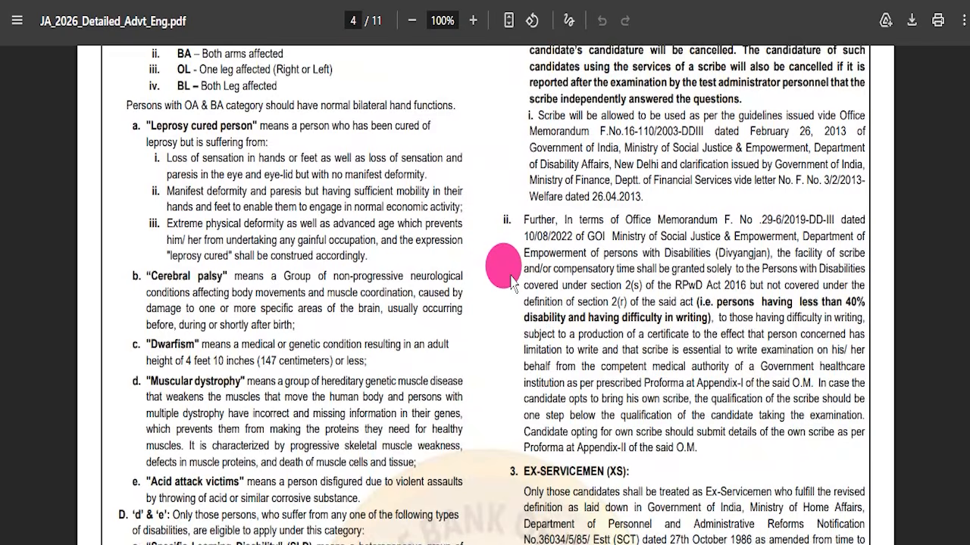
scroll(533, 309, "down", 10)
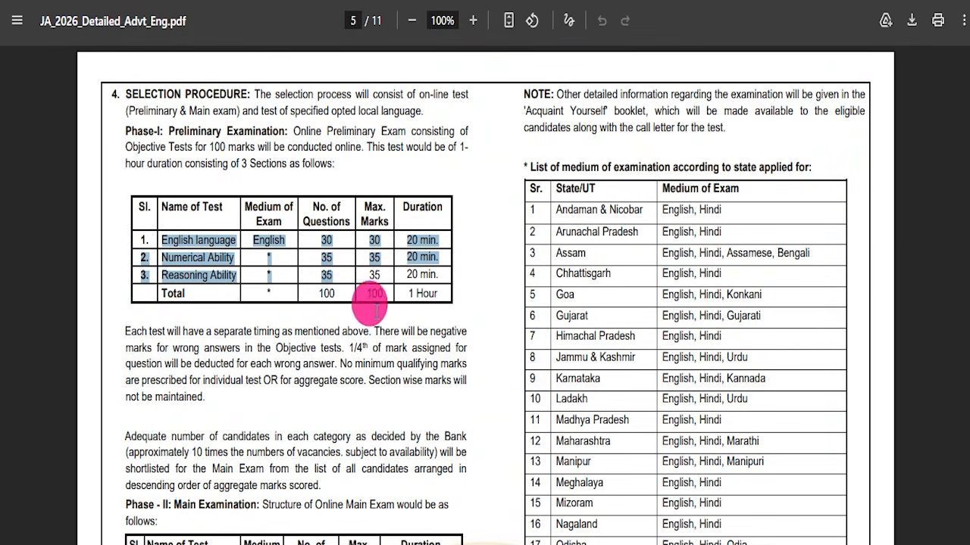
left_click_drag(371, 298, 411, 289)
scroll(410, 289, "down", 4)
scroll(387, 364, "down", 4)
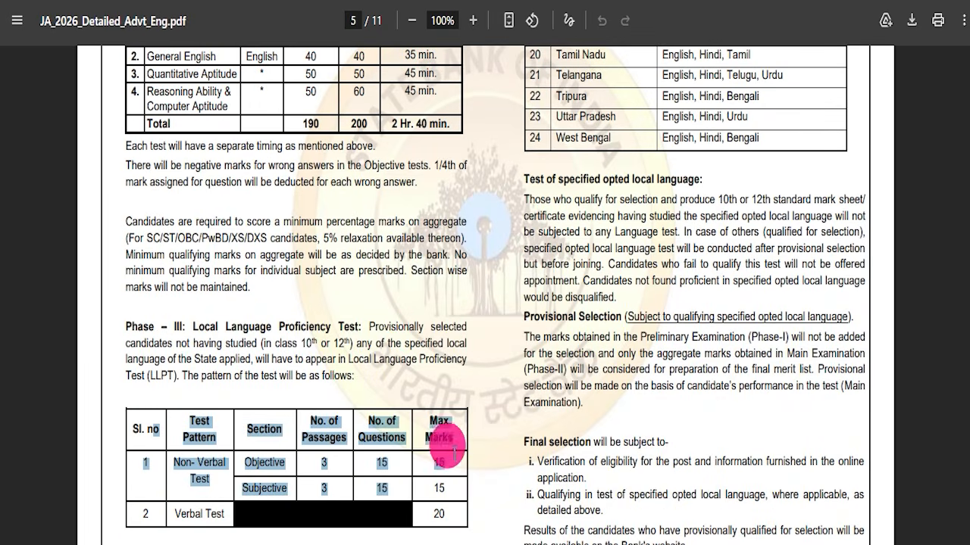
Examine the pay scale section on page 6 and highlight the category rows in the application fee table
scroll(443, 460, "down", 16)
scroll(615, 287, "down", 7)
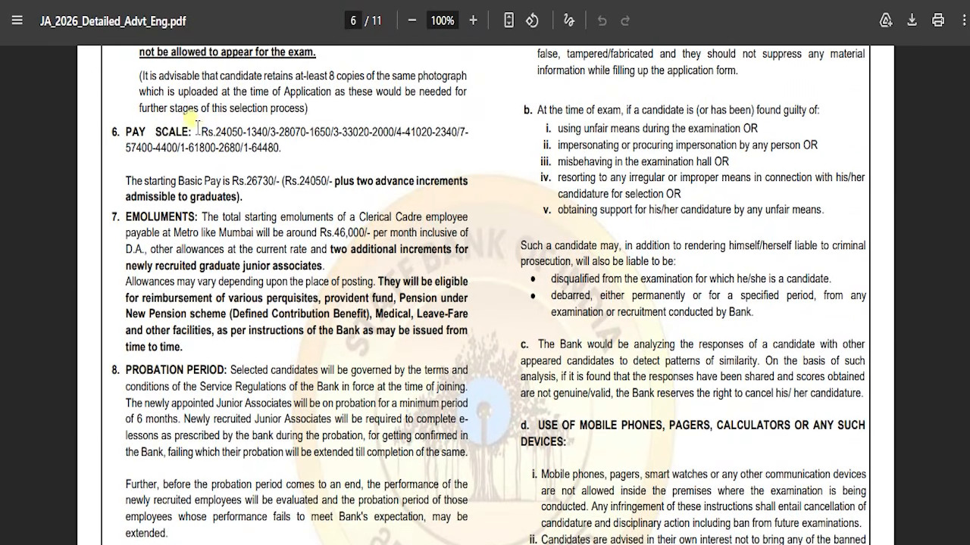
scroll(331, 163, "down", 10)
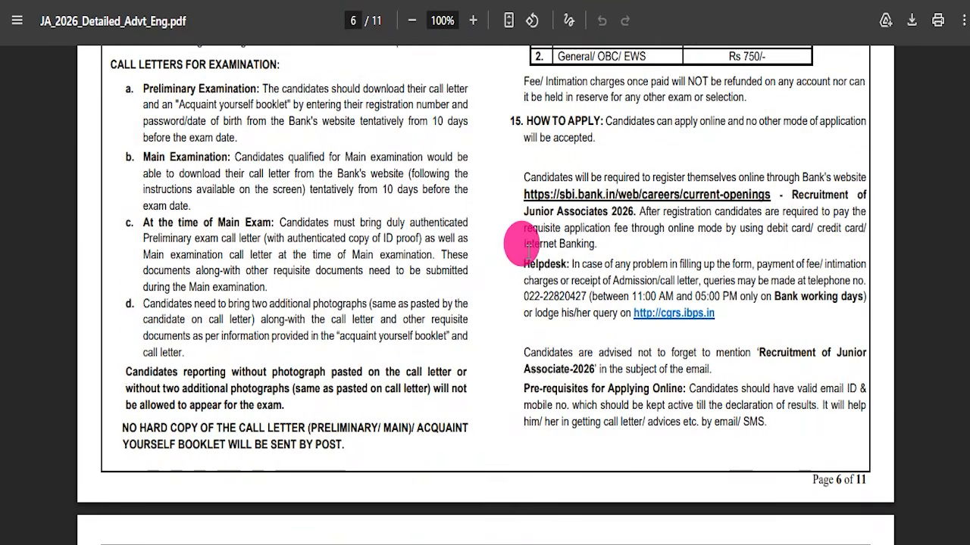
scroll(528, 244, "up", 2)
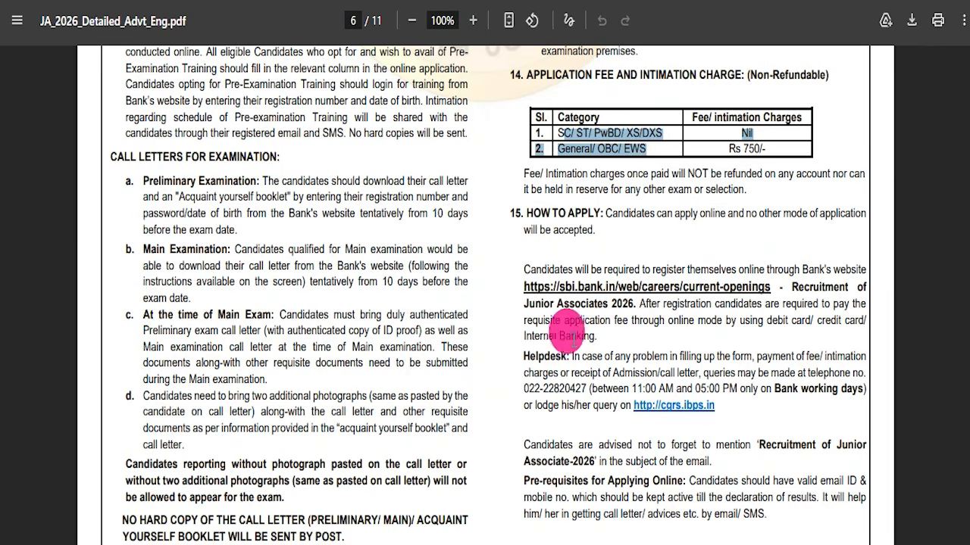
Check the exam centres in Annexure-I and highlight the photograph capture, signature, thumb impression and declaration image requirements on page 9
scroll(573, 327, "down", 10)
scroll(362, 333, "down", 20)
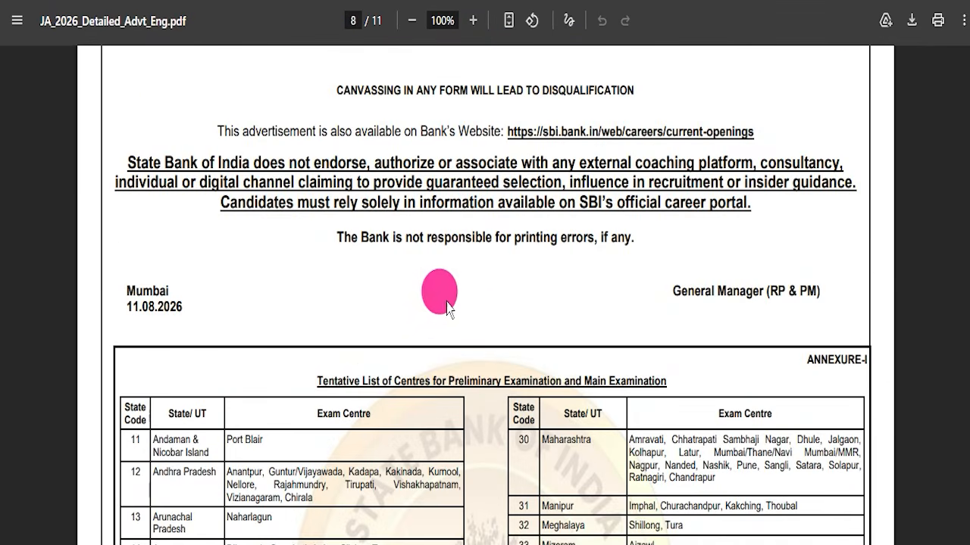
scroll(488, 274, "down", 3)
left_click_drag(620, 291, 521, 314)
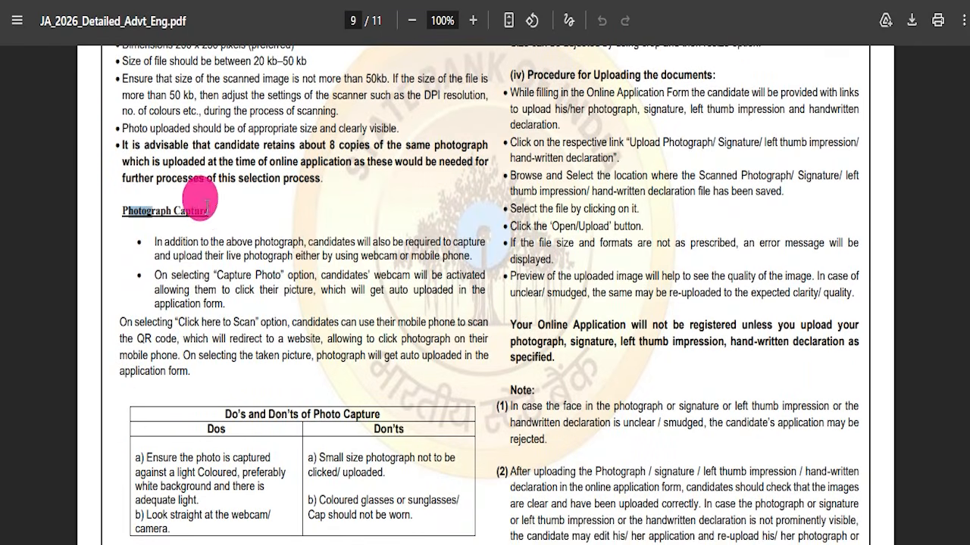
scroll(438, 300, "down", 10)
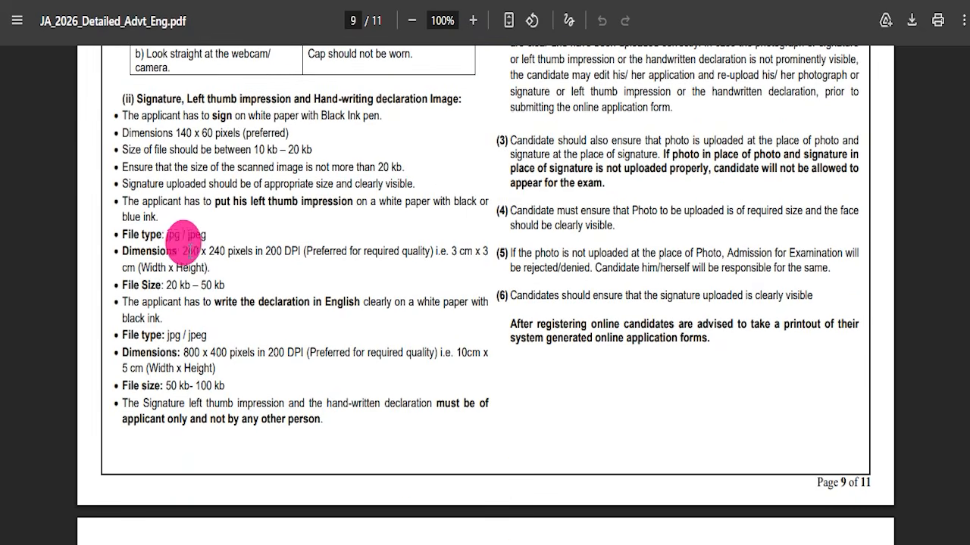
scroll(190, 189, "down", 1)
left_click_drag(162, 148, 234, 389)
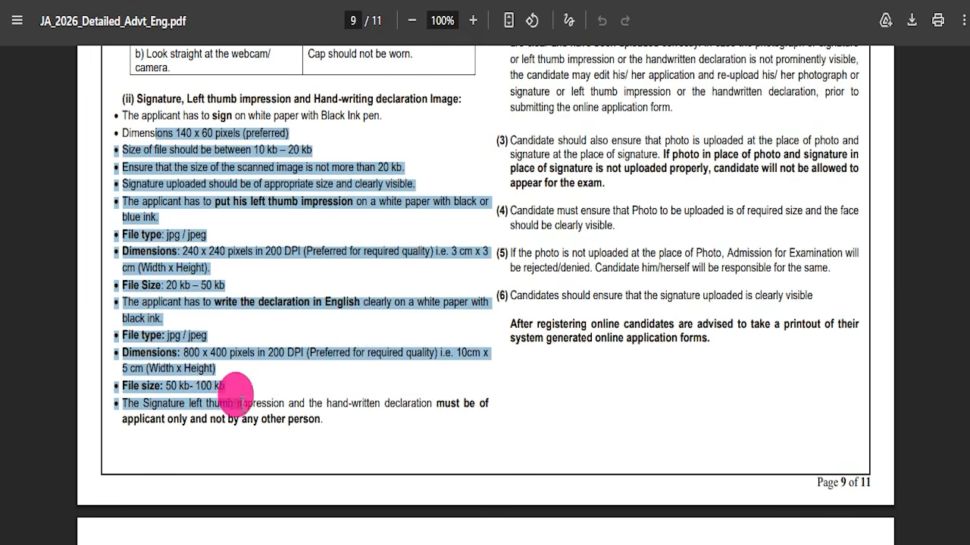
Glance at the Proforma certificate forms on page 10 and go back through the notification towards its earlier pages
scroll(379, 303, "down", 6)
scroll(597, 318, "up", 10)
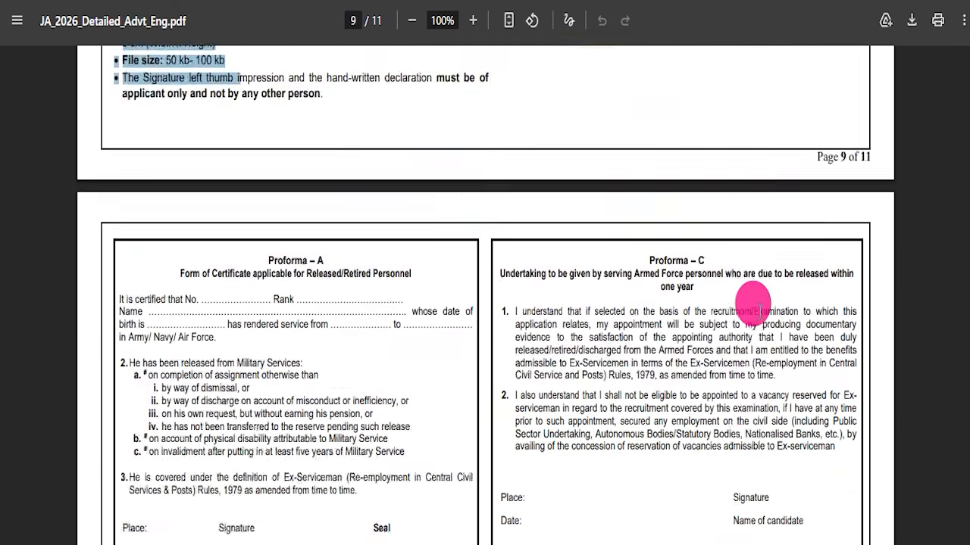
scroll(595, 306, "up", 3)
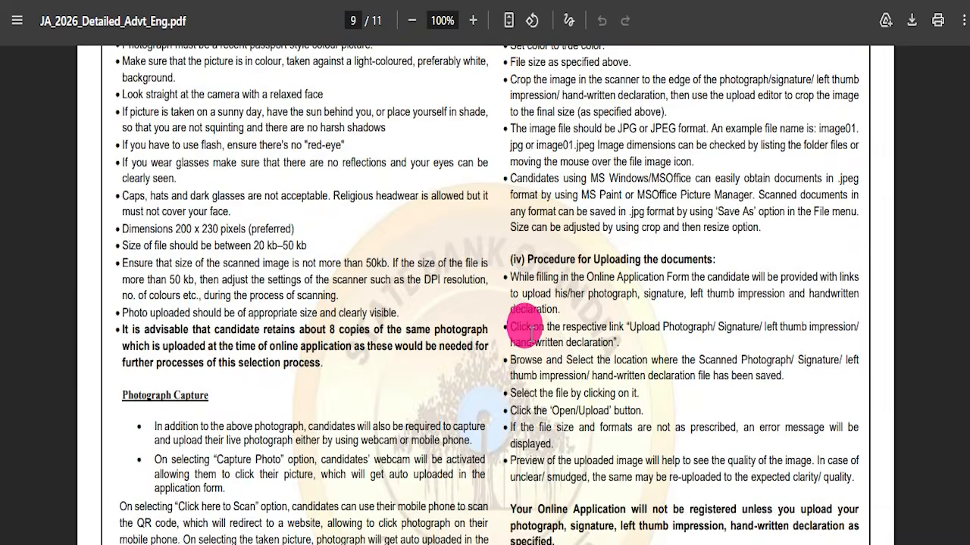
scroll(515, 322, "up", 20)
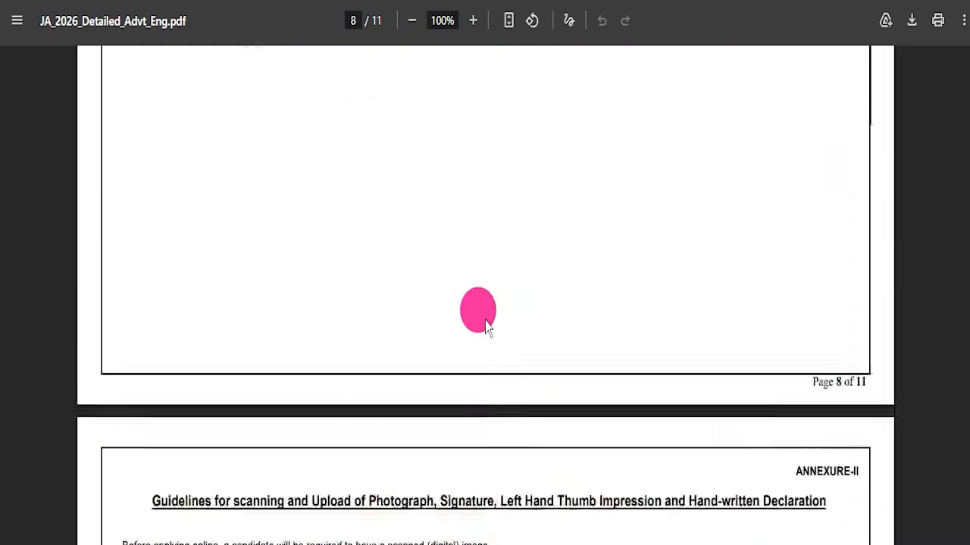
scroll(489, 318, "up", 20)
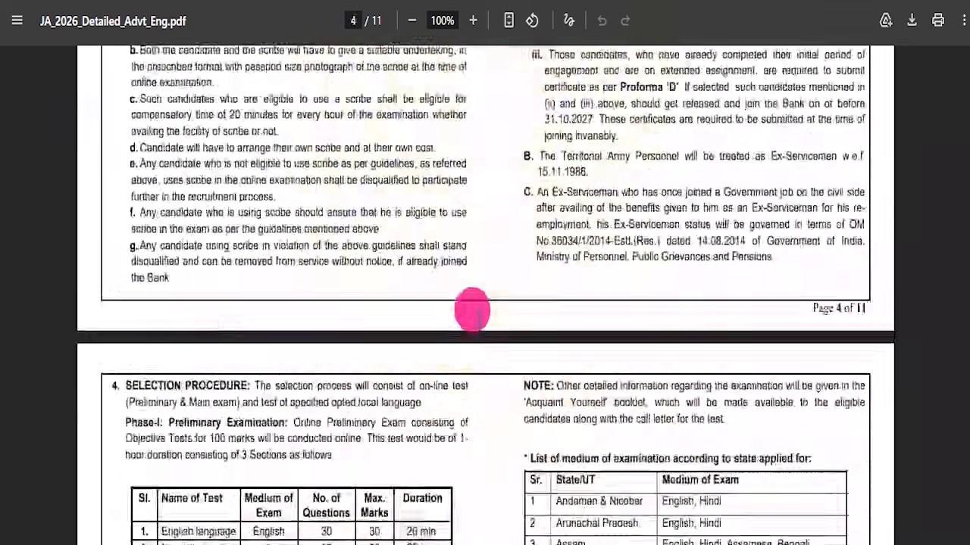
scroll(479, 326, "up", 20)
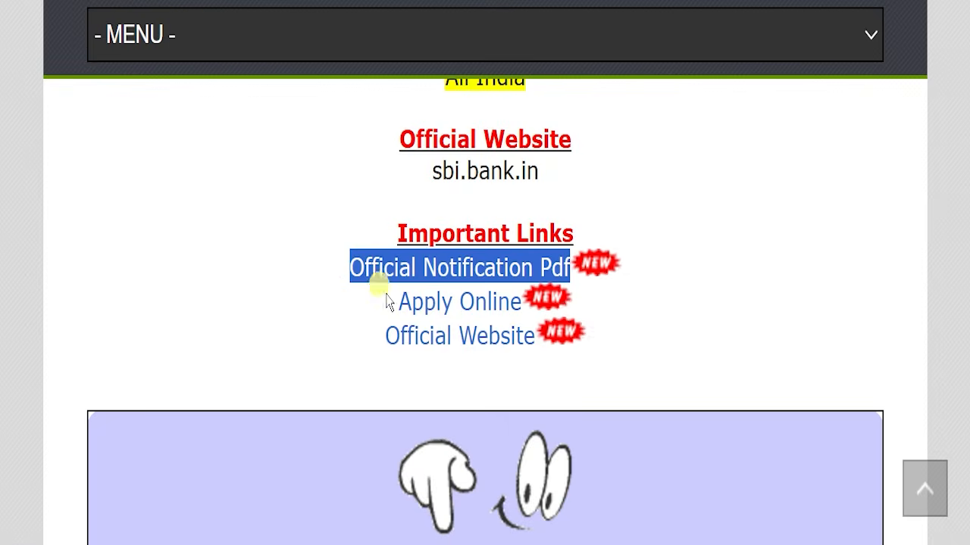
Open the online application portal through the Apply Online link and bring up the login for already registered candidates
left_click_drag(357, 303, 521, 299)
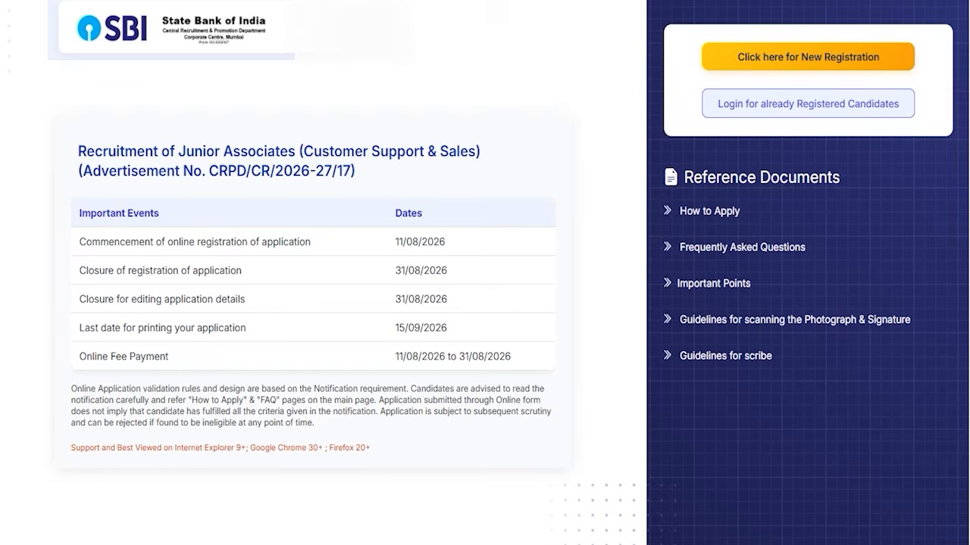
left_click_drag(684, 75, 928, 131)
key("Escape")
left_click(721, 115)
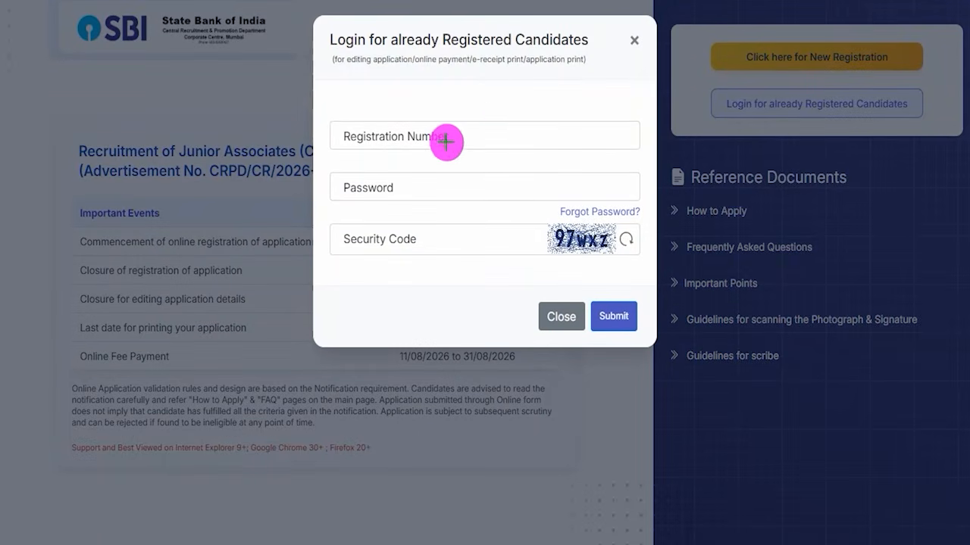
Mark the registration number, password and security code fields and the Submit option in the login dialog, then clear the annotations
left_click_drag(450, 137, 493, 97)
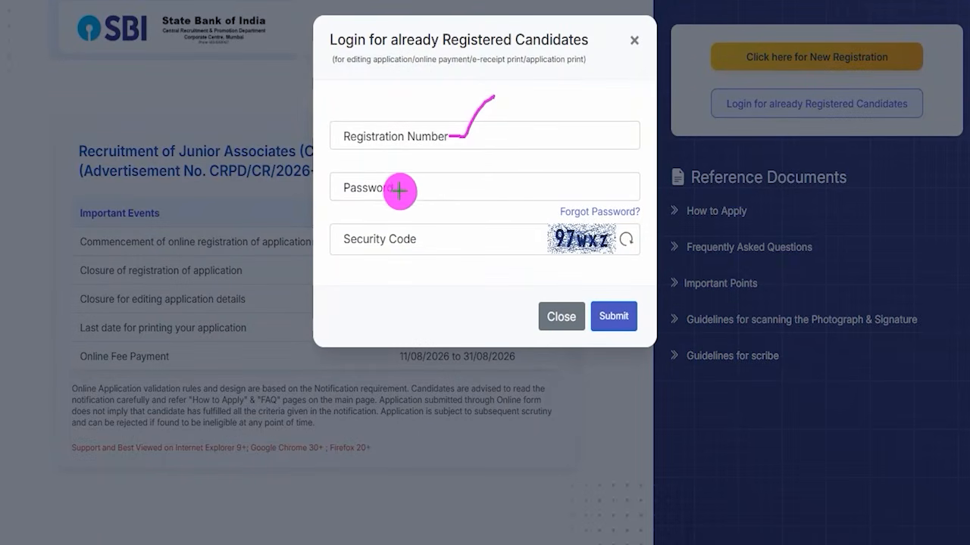
left_click_drag(405, 187, 439, 149)
left_click_drag(550, 260, 601, 256)
left_click_drag(418, 239, 466, 199)
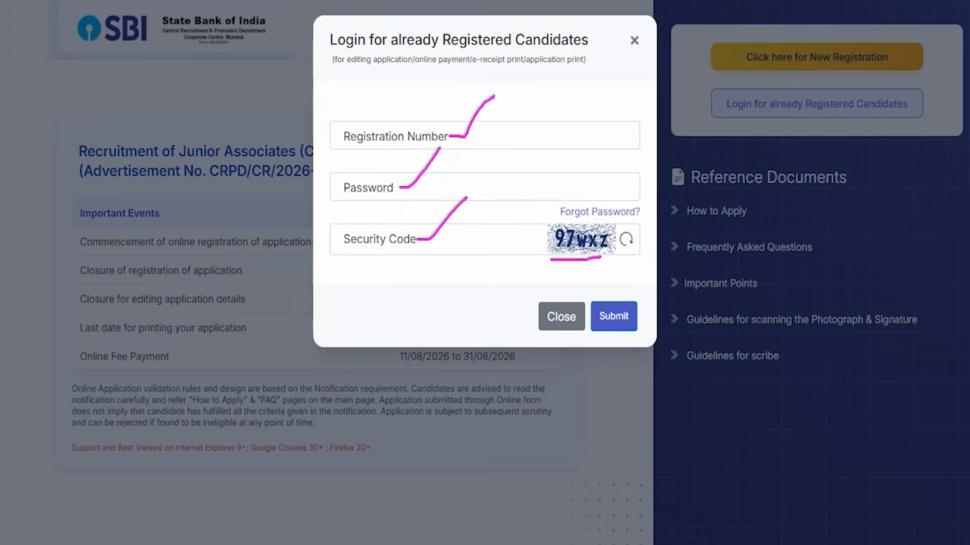
mouse_move(668, 170)
left_mouse_down()
mouse_move(644, 225)
mouse_move(635, 290)
left_mouse_up()
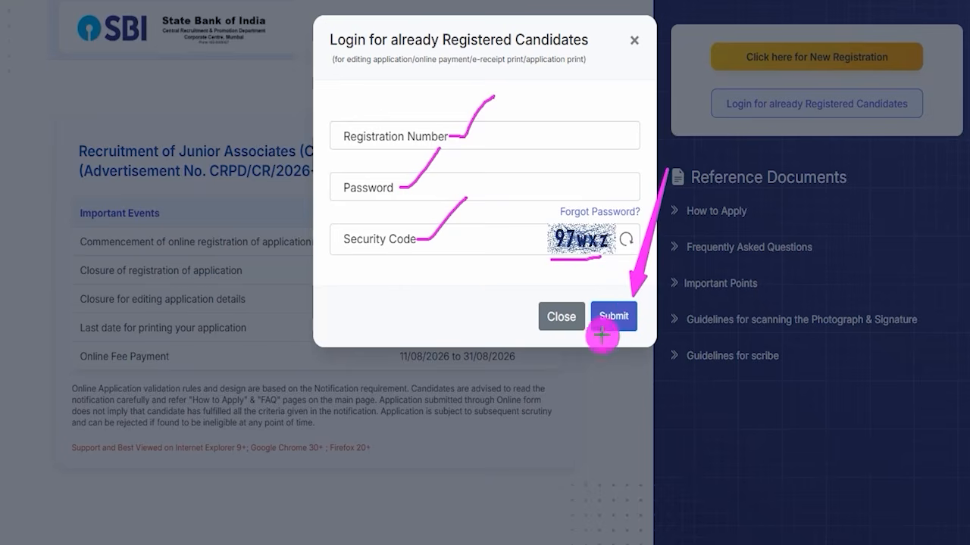
key("Escape")
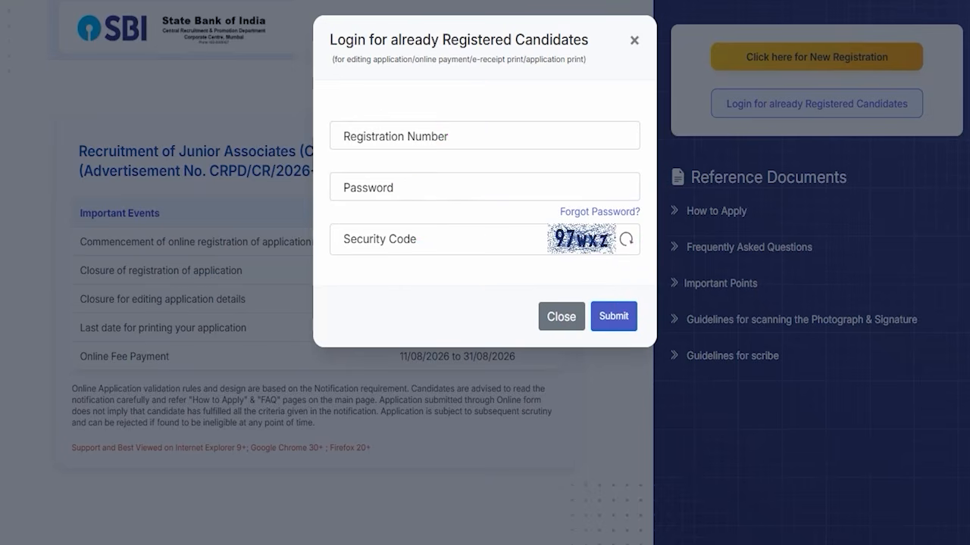
Close the registered candidates' login and open the new registration form of the Junior Associates recruitment
left_click(634, 40)
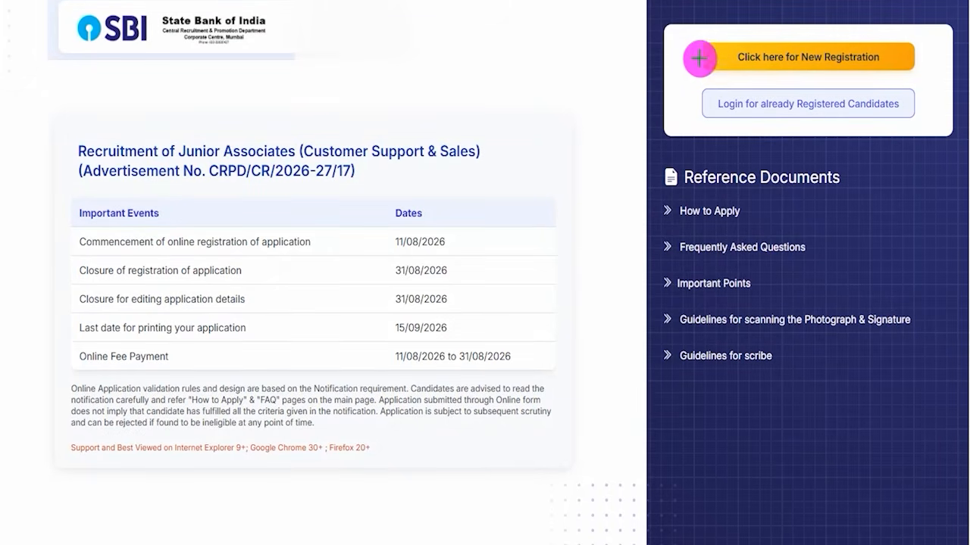
left_click_drag(687, 31, 931, 83)
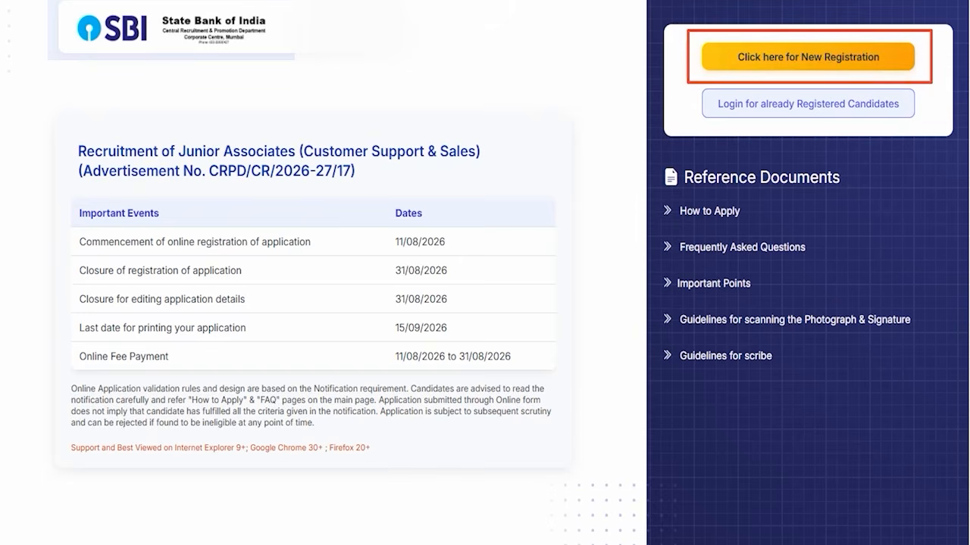
key("Escape")
left_click(729, 46)
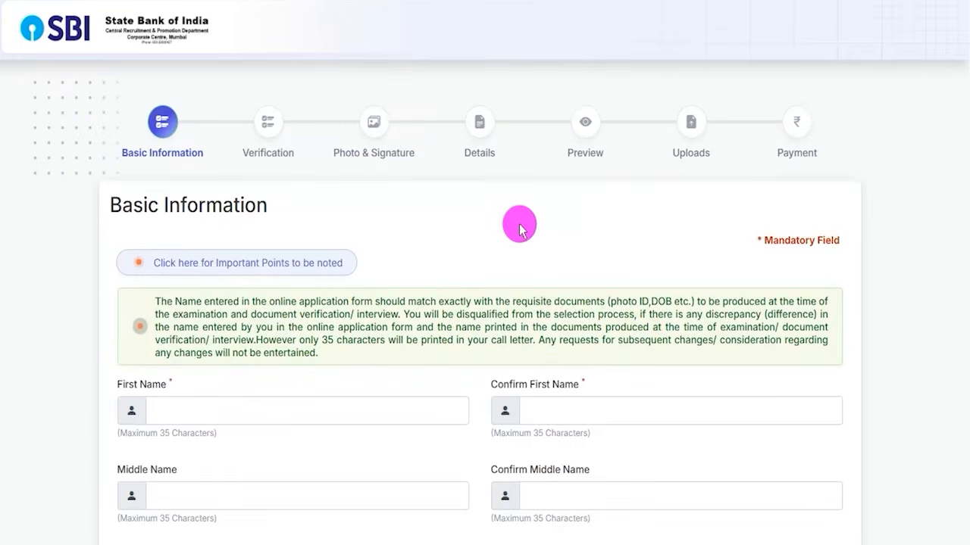
Mark the first, middle and last name fields and their confirmation fields in the Basic Information form
scroll(477, 256, "down", 4)
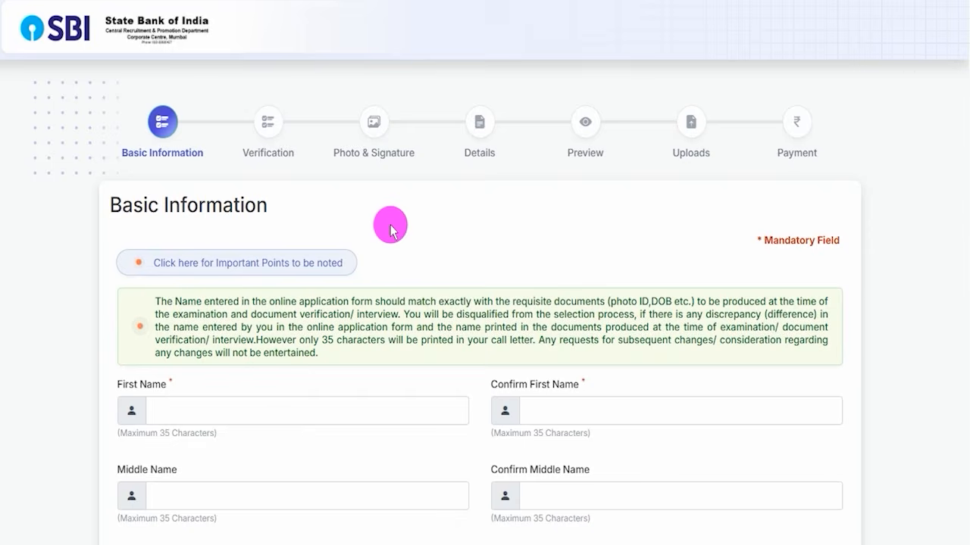
scroll(391, 228, "down", 3)
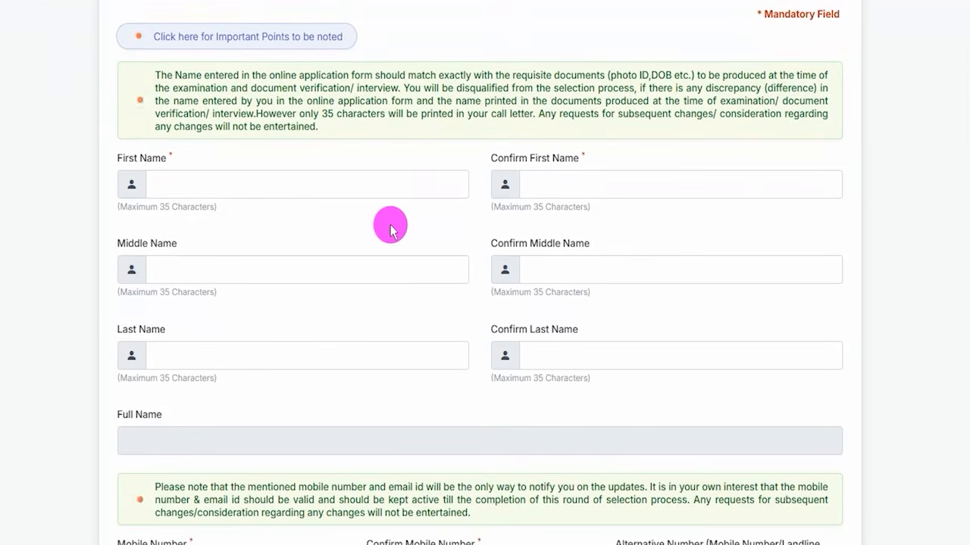
left_click_drag(191, 182, 224, 183)
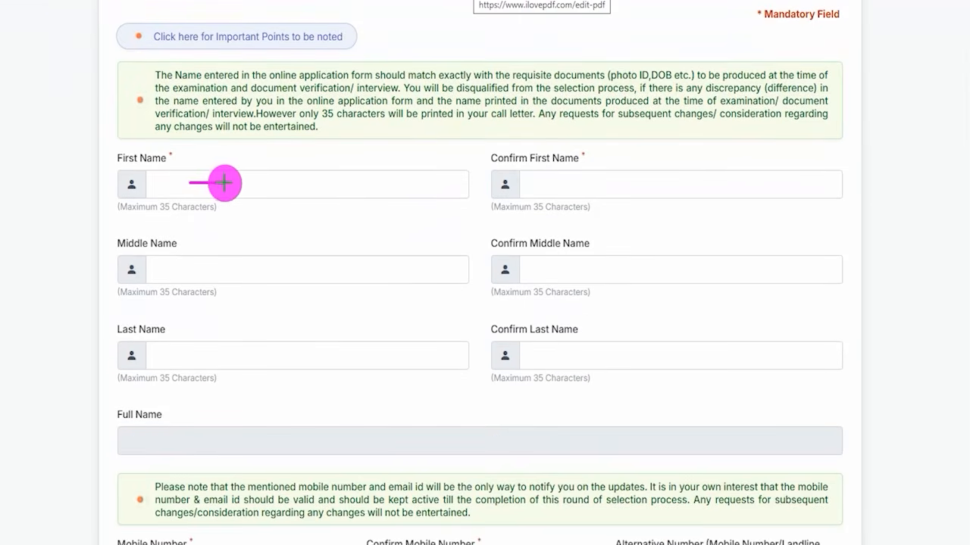
left_click_drag(562, 184, 626, 183)
left_click_drag(231, 278, 284, 234)
left_click_drag(234, 350, 259, 316)
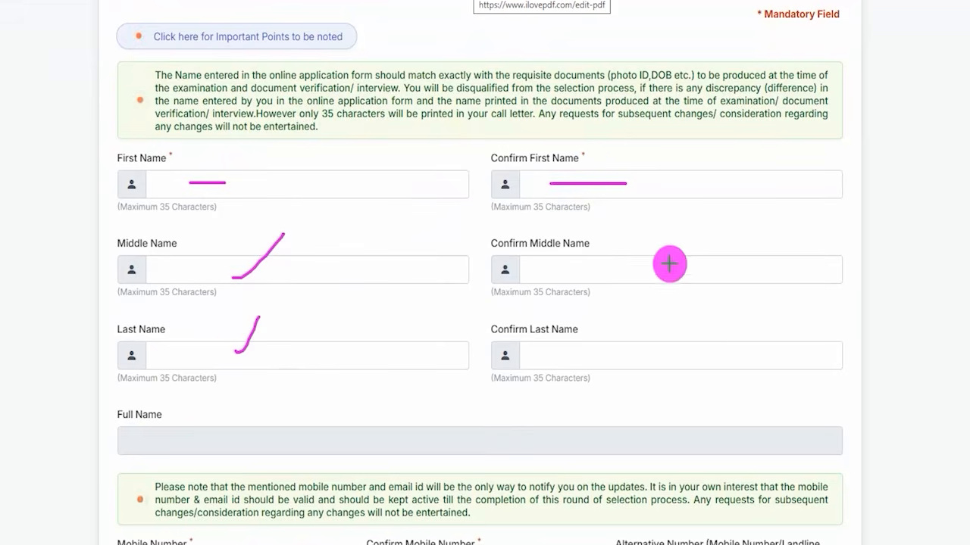
left_click_drag(582, 269, 623, 239)
left_click_drag(595, 351, 636, 307)
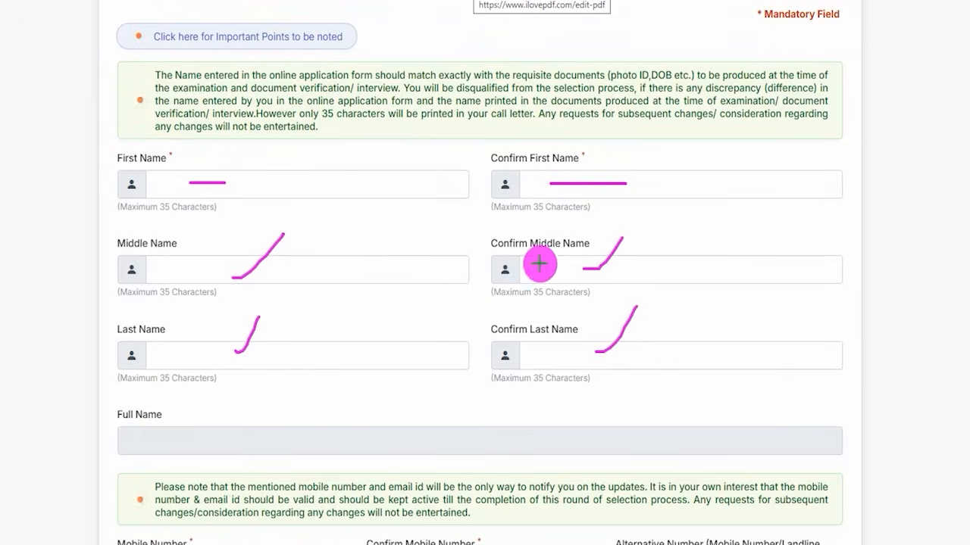
Underline the middle and last name fields again, circle the mandatory asterisk of First Name, and clear the annotations
left_click_drag(292, 273, 399, 272)
left_click_drag(630, 269, 670, 266)
left_click_drag(334, 362, 411, 362)
left_click_drag(551, 360, 603, 359)
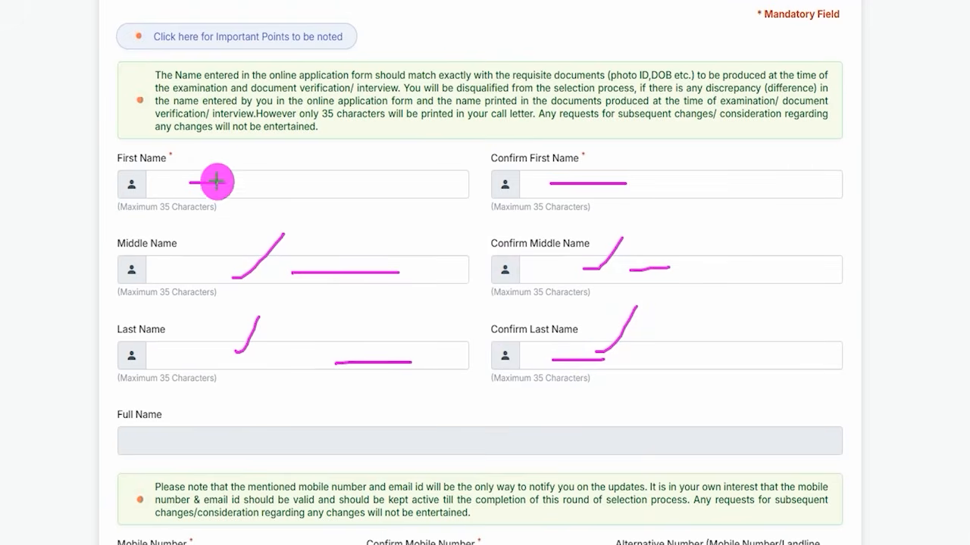
left_click_drag(159, 153, 180, 161)
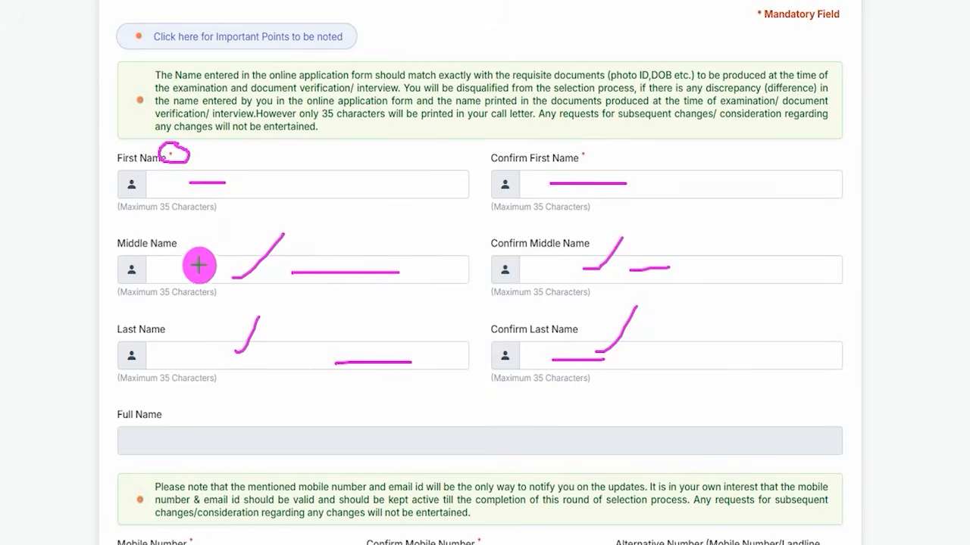
left_click_drag(174, 269, 209, 269)
left_click_drag(612, 279, 617, 279)
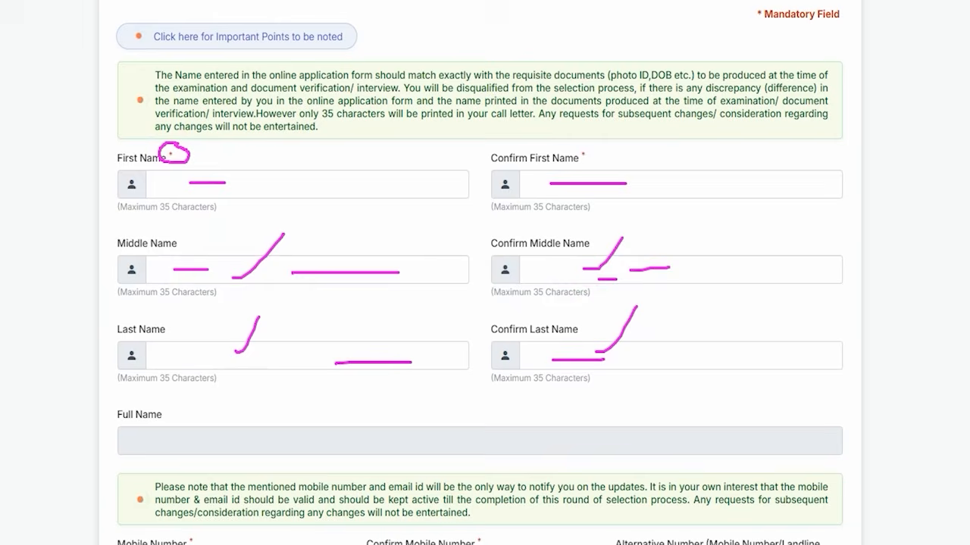
key("Escape")
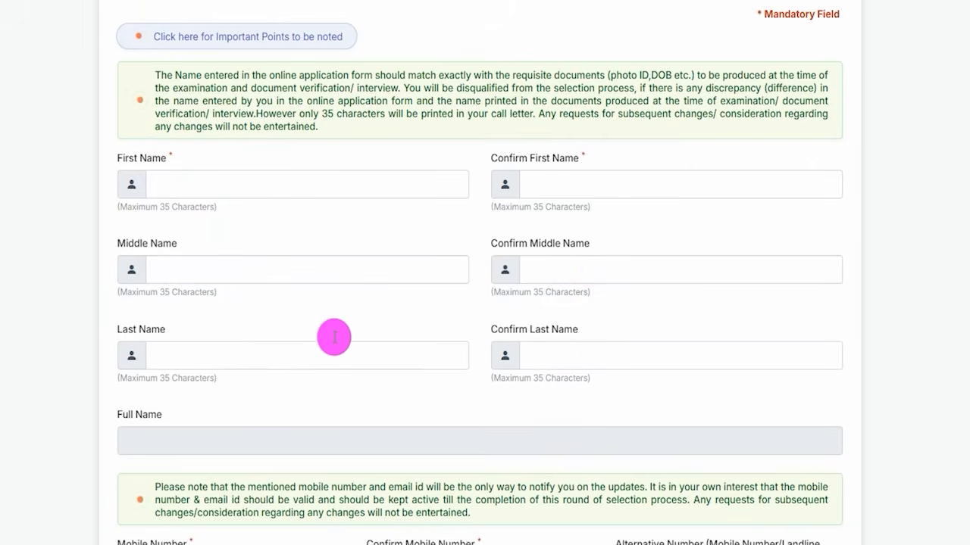
Look over the Full Name field and mark the Mobile Number, Confirm Mobile Number and Alternative Number fields with ticks
scroll(334, 336, "down", 3)
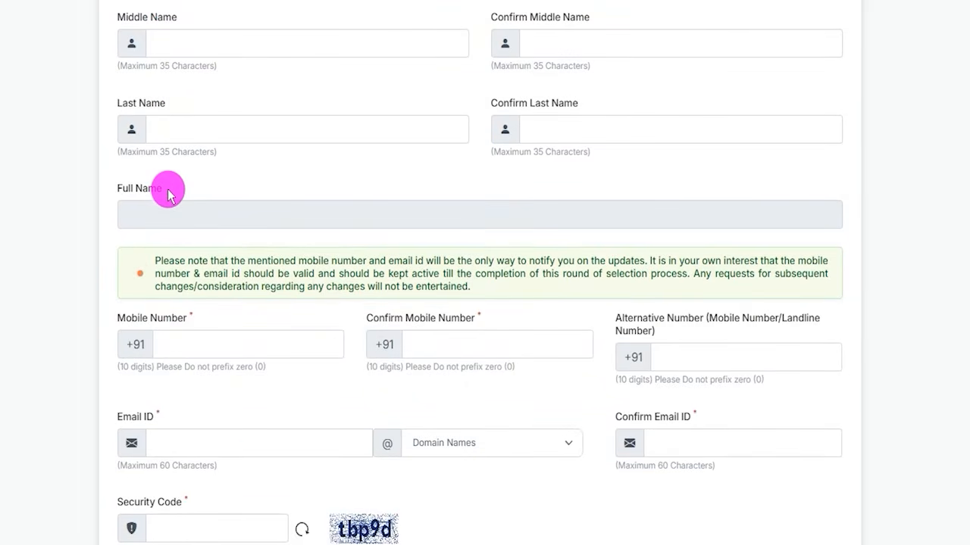
scroll(374, 214, "up", 1)
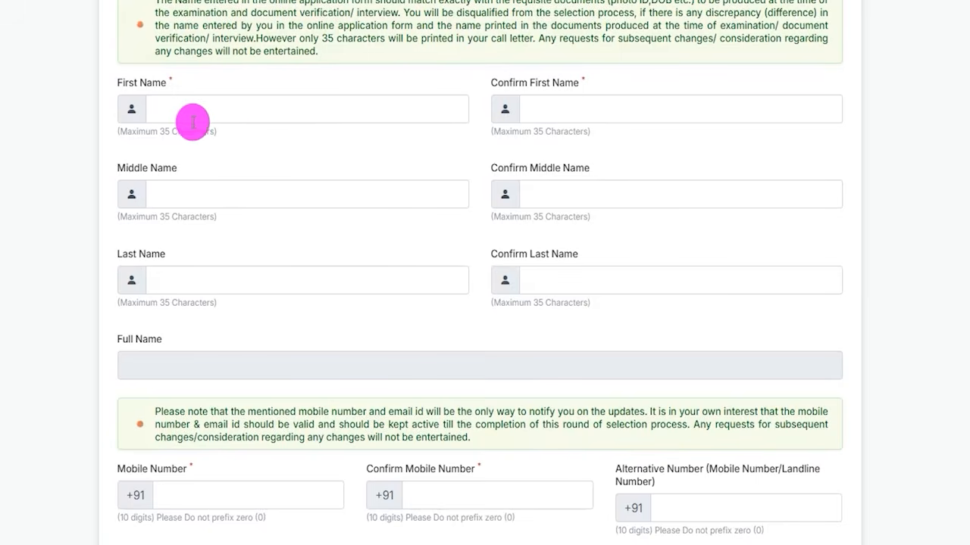
scroll(307, 329, "down", 2)
scroll(309, 333, "up", 3)
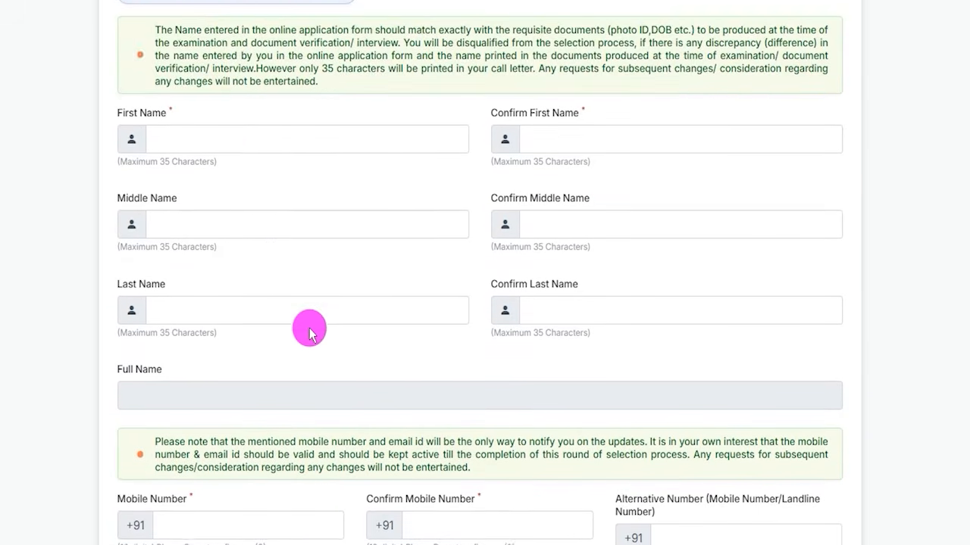
scroll(262, 250, "down", 5)
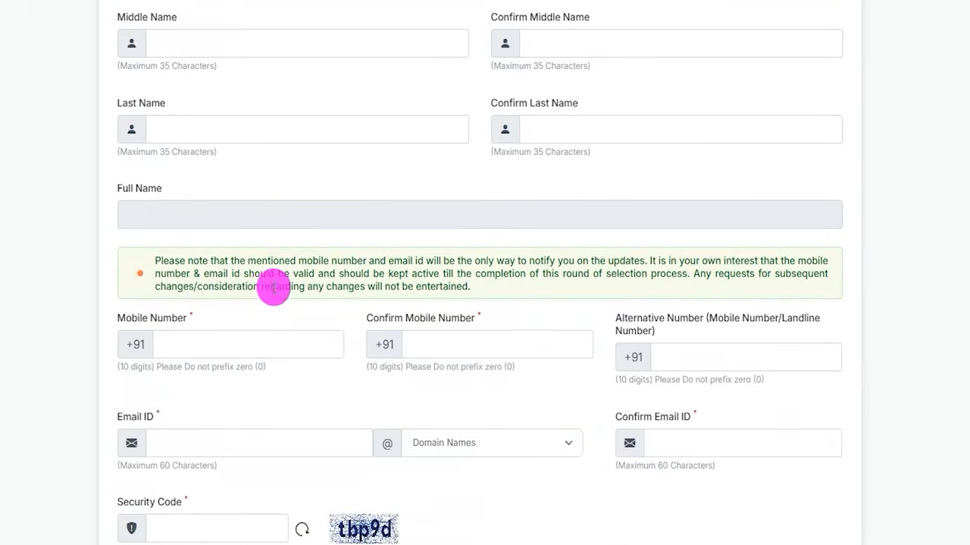
scroll(415, 174, "down", 1)
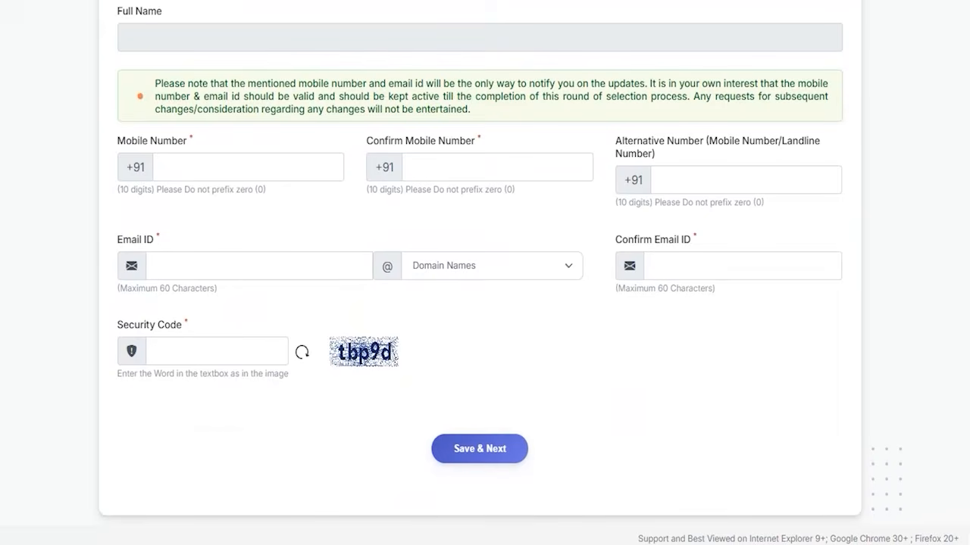
left_click_drag(222, 171, 257, 137)
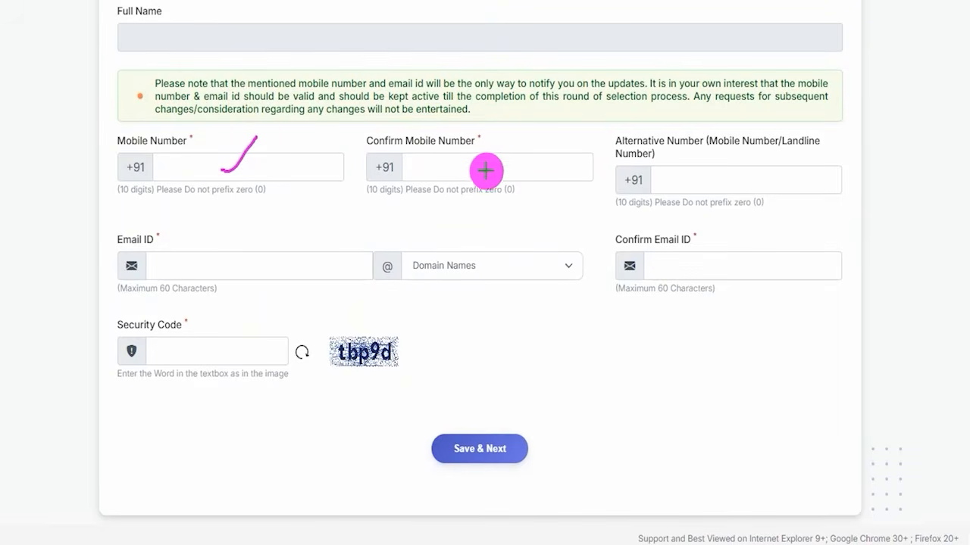
left_click_drag(485, 165, 507, 127)
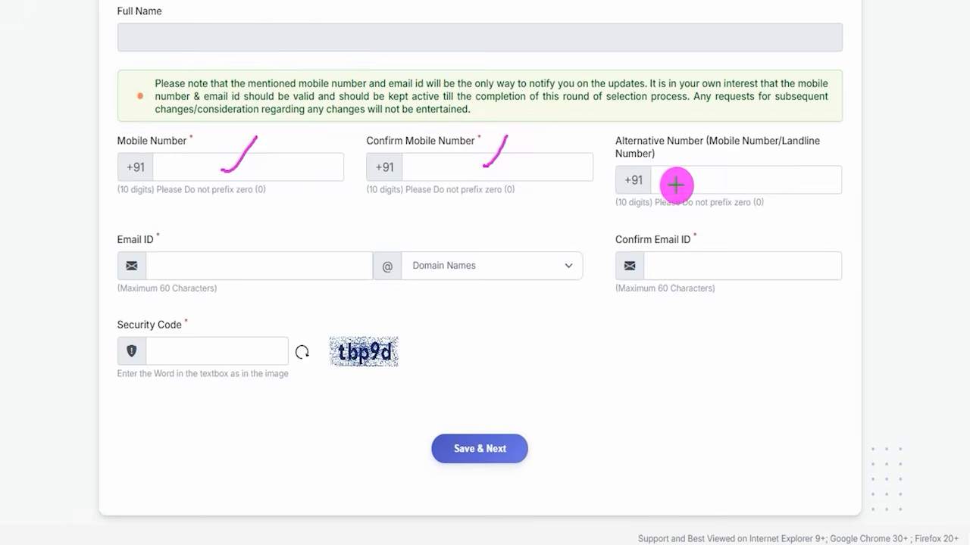
mouse_move(676, 184)
left_mouse_down()
mouse_move(737, 179)
mouse_move(787, 133)
left_mouse_up()
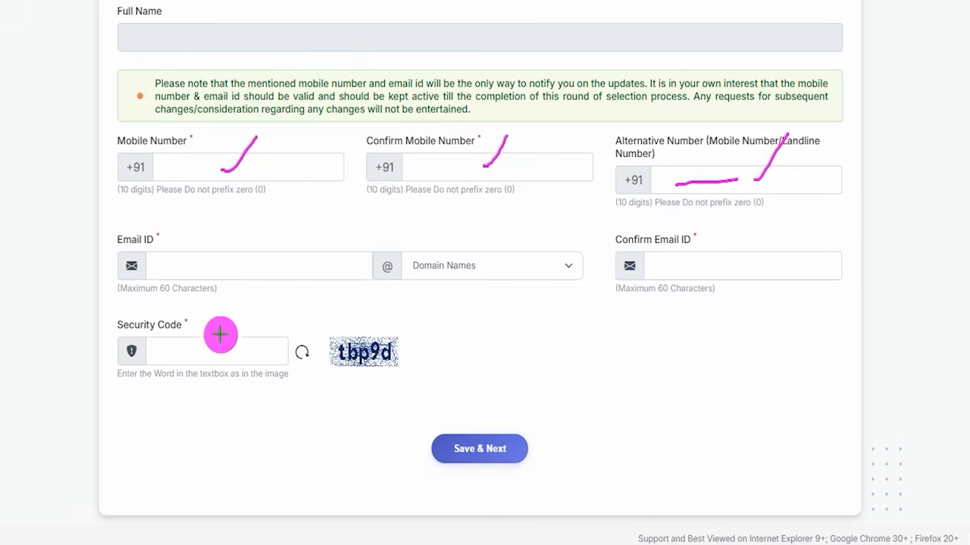
Tick the Email ID field and choose gmail.com as its domain name
left_click_drag(182, 265, 208, 231)
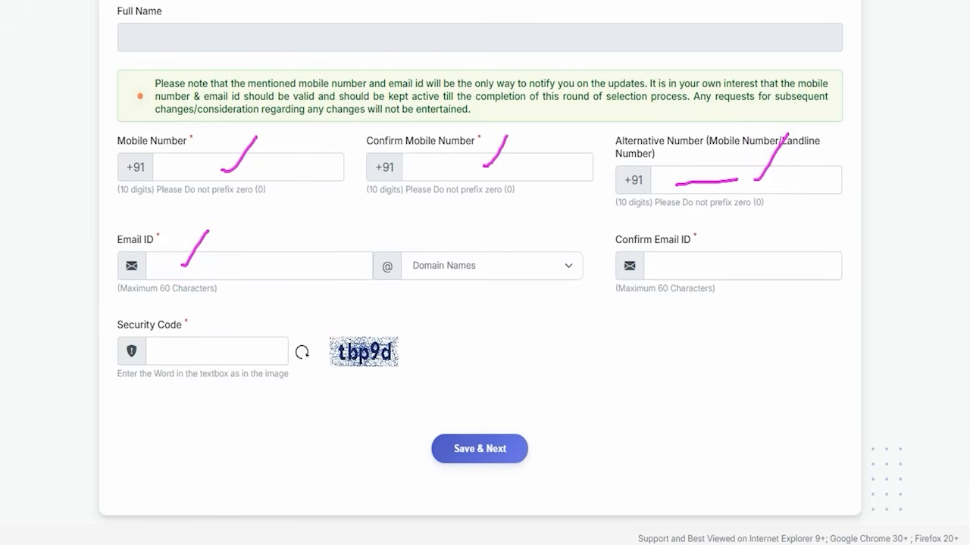
left_click(444, 265)
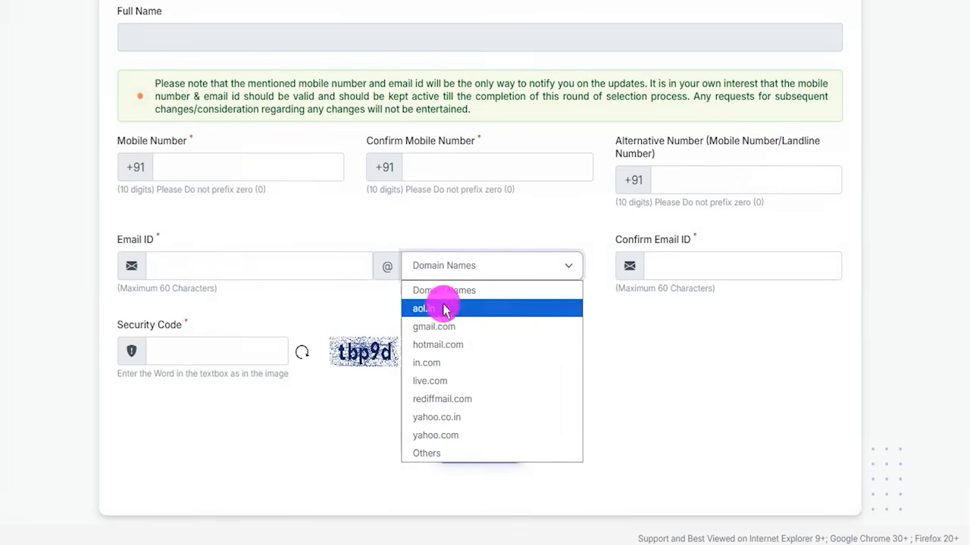
left_click(436, 327)
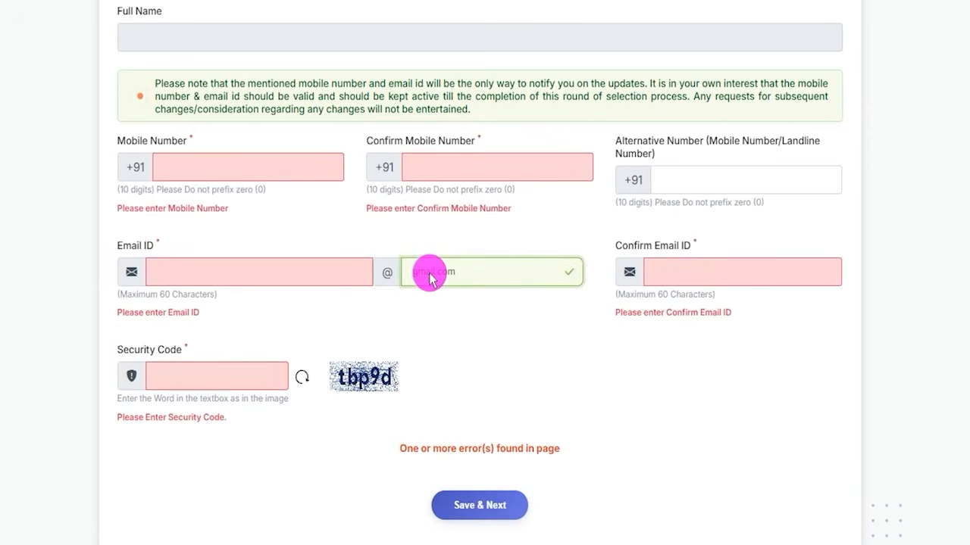
Mark the Confirm Email ID field, the captcha image and the Security Code field, and draw an arrow to Save & Next
left_click_drag(711, 268, 740, 215)
left_click_drag(338, 396, 428, 394)
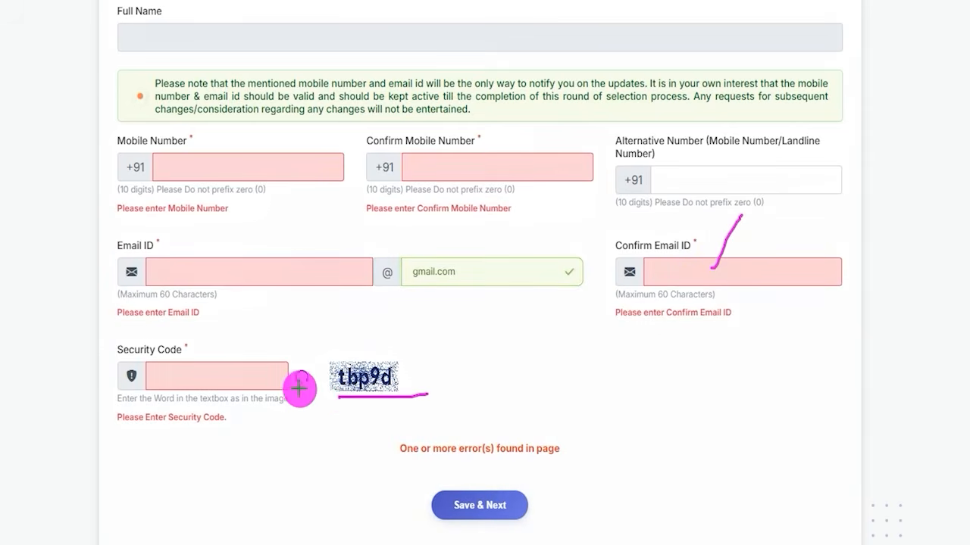
left_click_drag(239, 373, 290, 324)
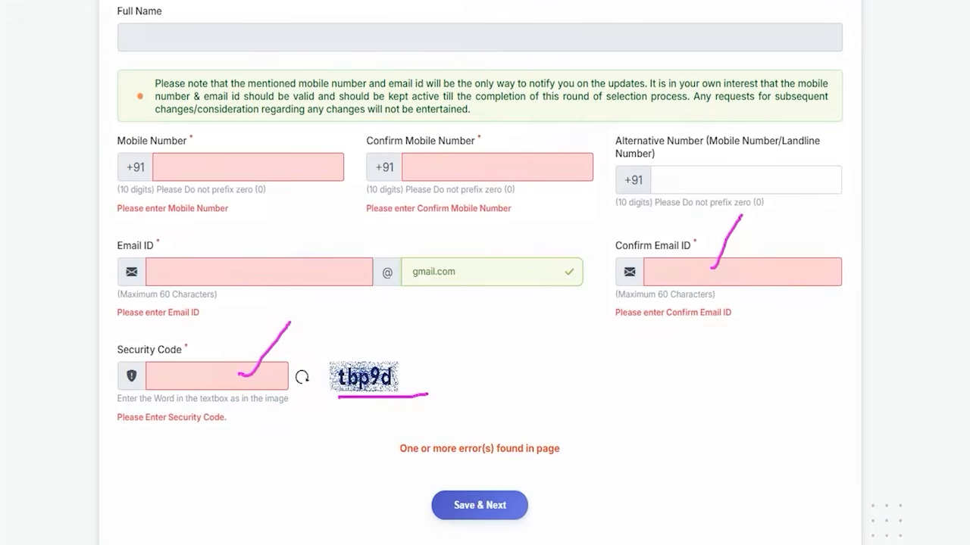
left_click_drag(645, 395, 522, 494)
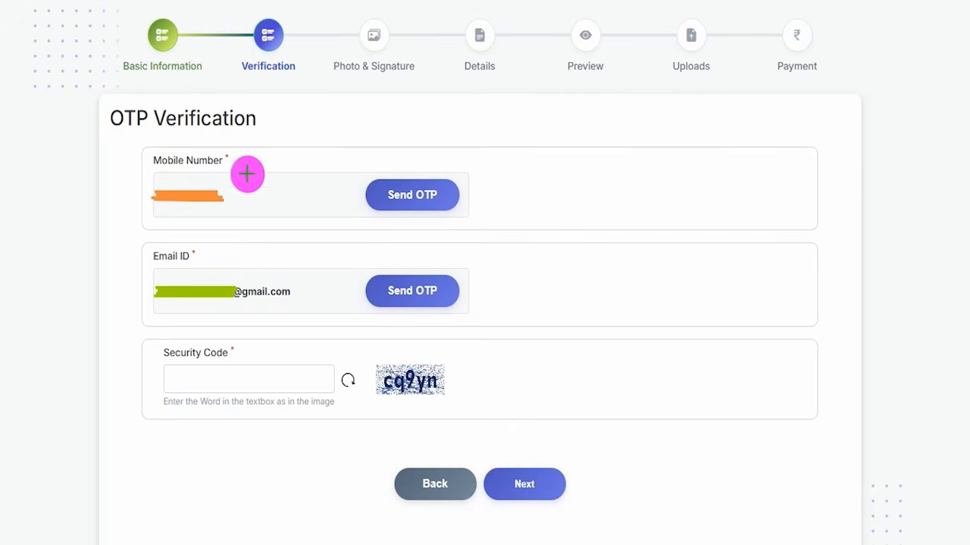
On the OTP Verification page, tick the Mobile Number, Email ID and Security Code fields and underline the captcha image
left_click_drag(225, 155, 255, 127)
left_click_drag(131, 258, 155, 238)
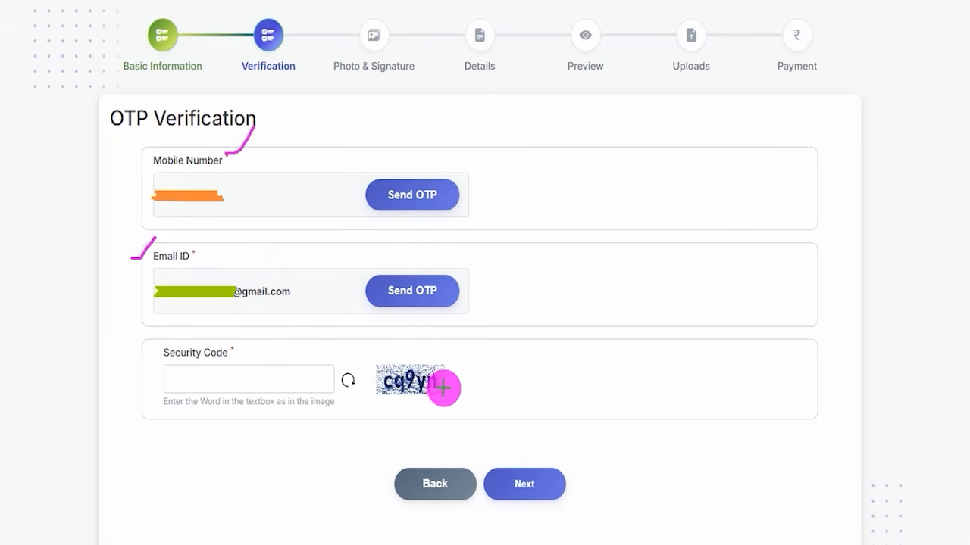
left_click_drag(389, 397, 447, 397)
left_click_drag(254, 376, 295, 349)
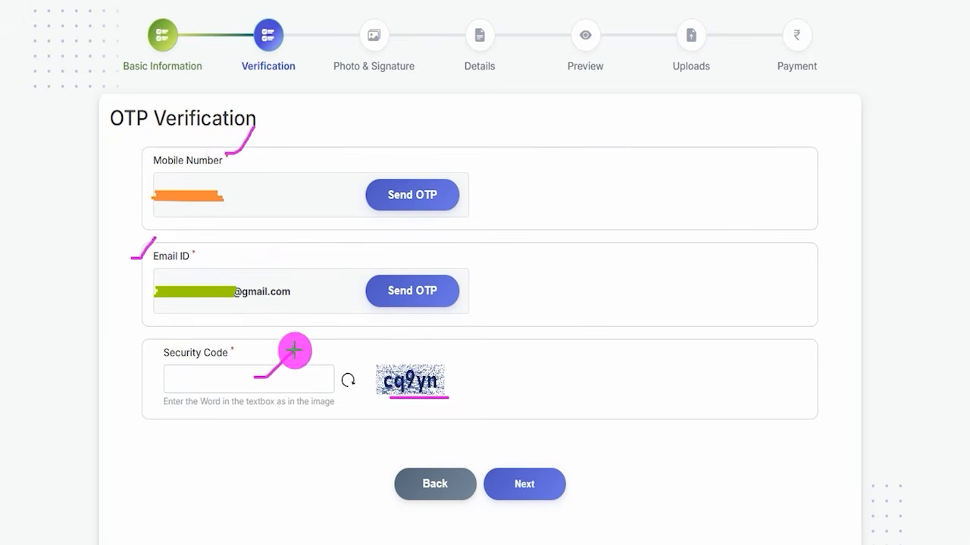
Tick the Mobile Number label again, frame its Send OTP option and underline the empty area beside it
left_click_drag(227, 163, 265, 138)
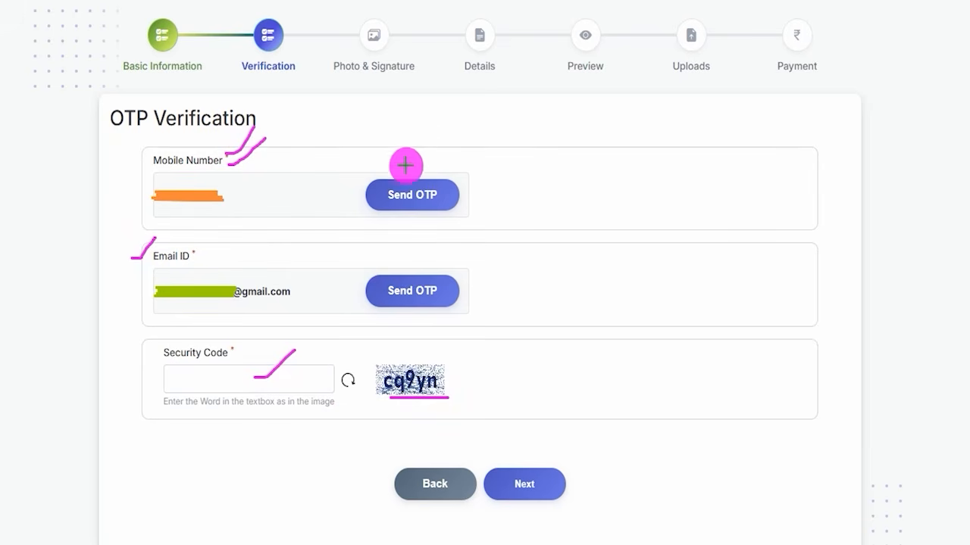
mouse_move(355, 170)
left_mouse_down()
mouse_move(461, 199)
mouse_move(470, 217)
left_mouse_up()
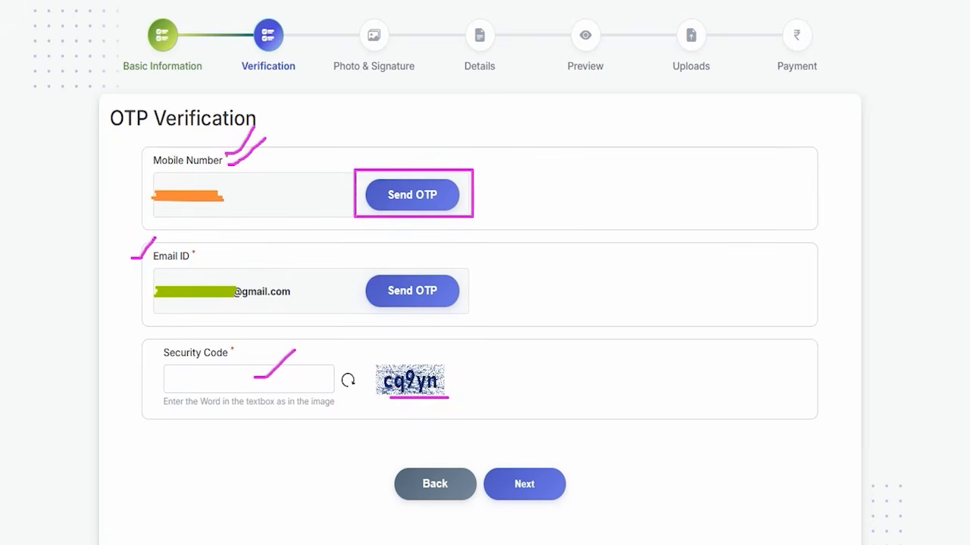
left_click_drag(539, 193, 662, 194)
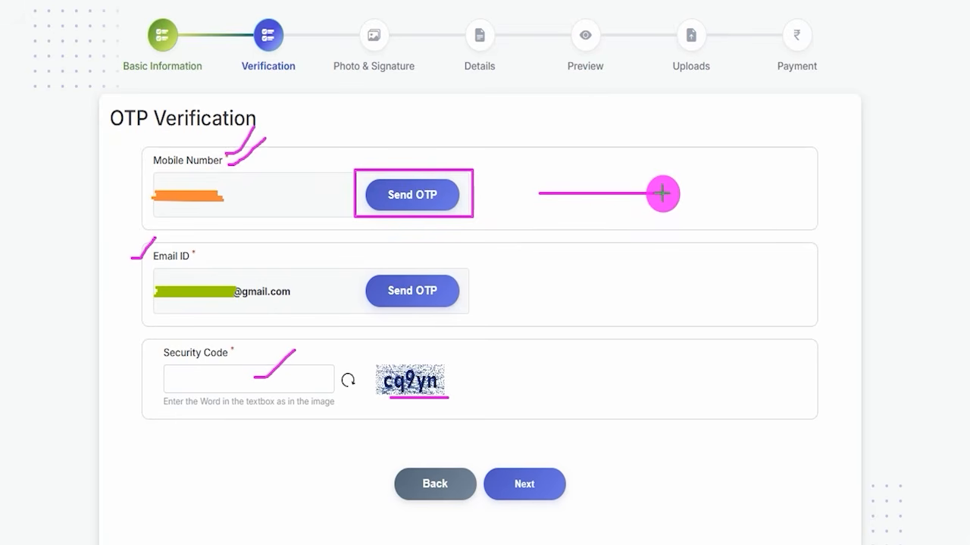
Mark the Email ID and security code again, frame the email's Send OTP option and underline the empty area beside it
left_click_drag(127, 270, 155, 241)
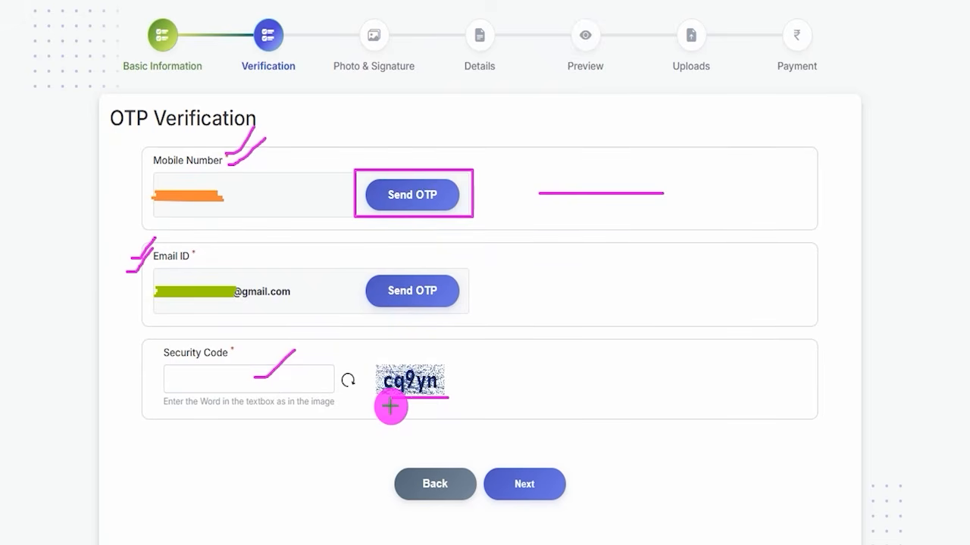
left_click_drag(391, 406, 456, 406)
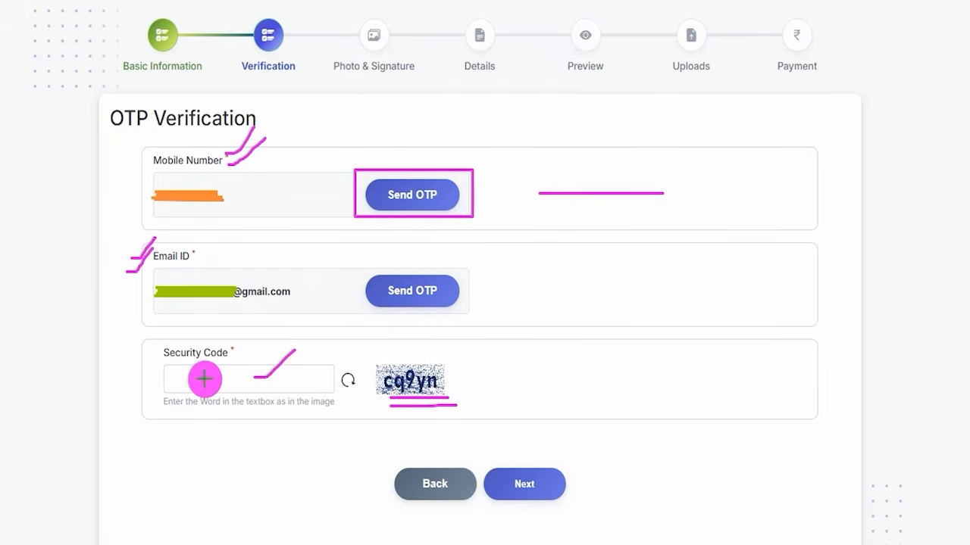
left_click_drag(207, 378, 236, 347)
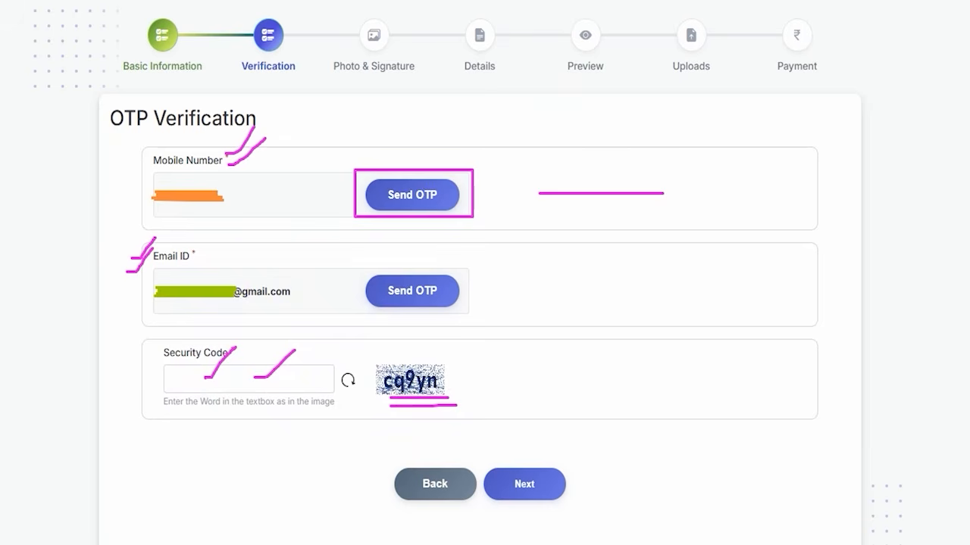
mouse_move(354, 272)
left_mouse_down()
mouse_move(422, 282)
mouse_move(471, 315)
left_mouse_up()
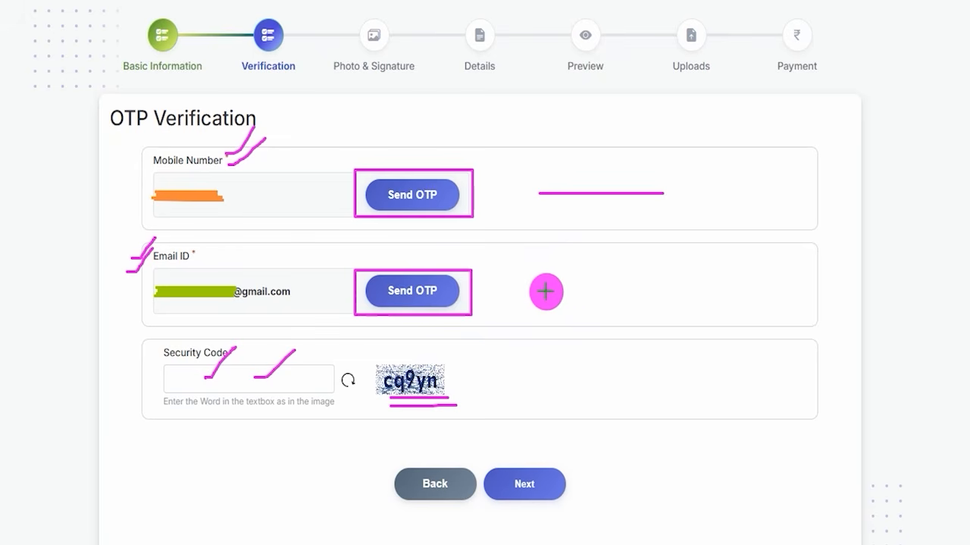
left_click_drag(543, 290, 664, 291)
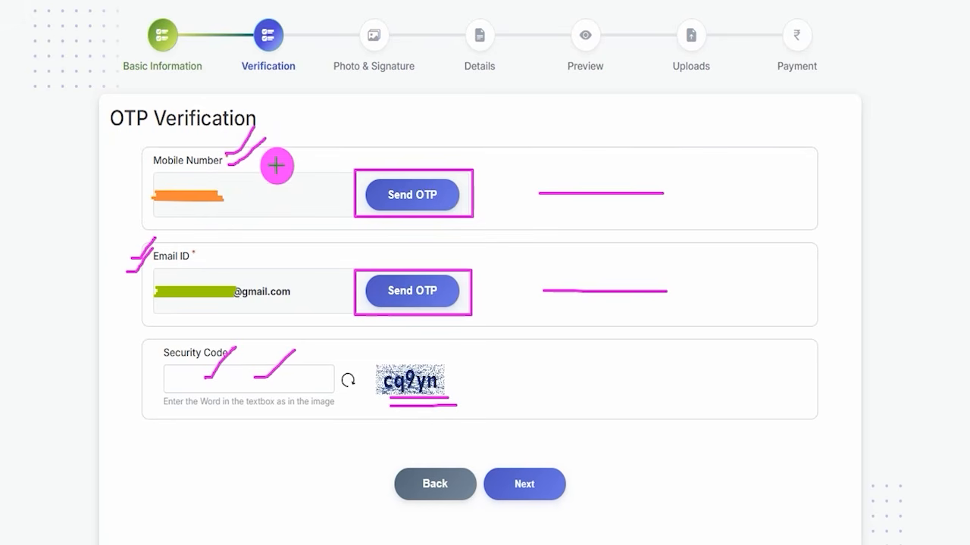
Tick the mobile number and email entries once more and draw an arrow to the Next option
left_click_drag(269, 166, 295, 136)
left_click_drag(285, 288, 306, 256)
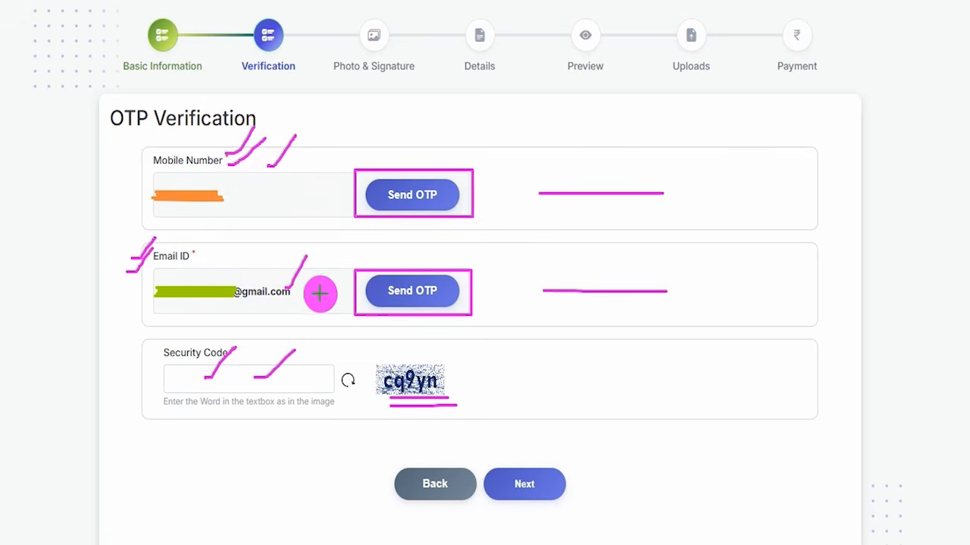
left_click_drag(630, 369, 560, 470)
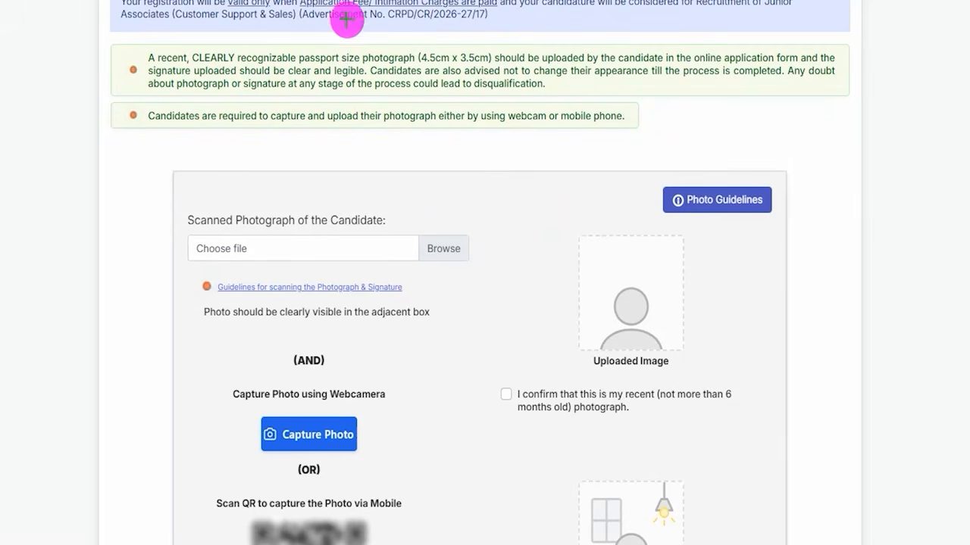
Tick the Uploaded Image and Live Captured Image placeholders and frame the link to the photograph and signature scanning guidelines
left_click_drag(350, 13, 375, 1)
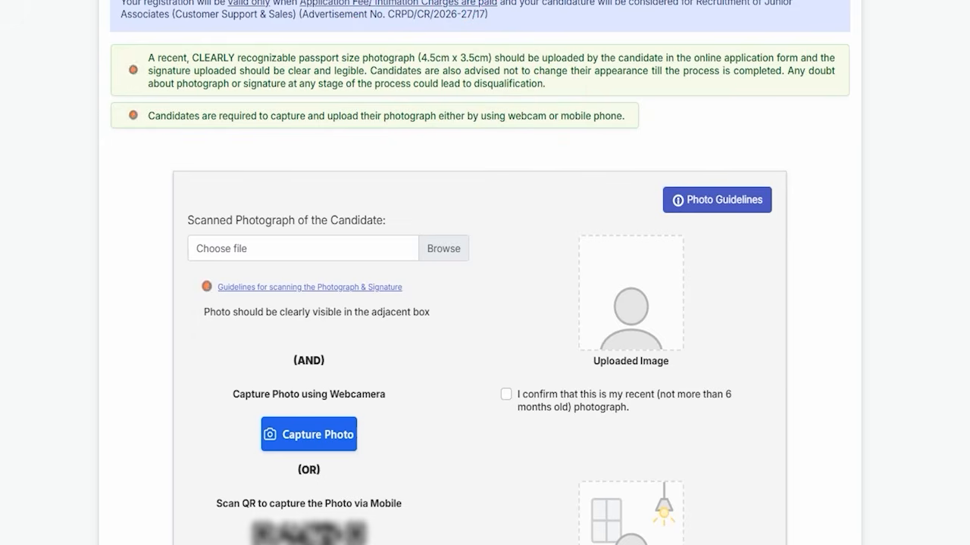
left_click_drag(653, 293, 698, 256)
left_click_drag(676, 517, 716, 473)
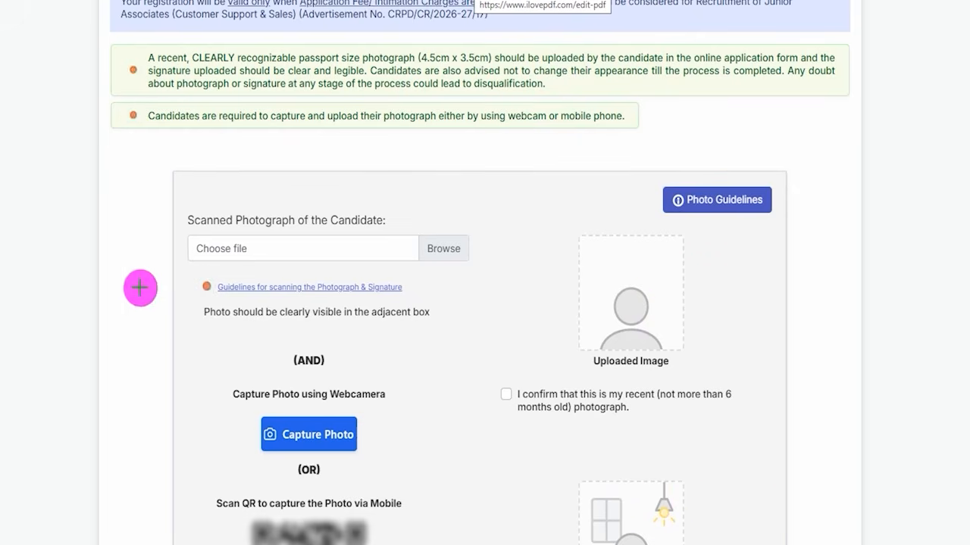
mouse_move(191, 271)
left_mouse_down()
mouse_move(396, 288)
mouse_move(417, 298)
mouse_move(400, 291)
left_mouse_up()
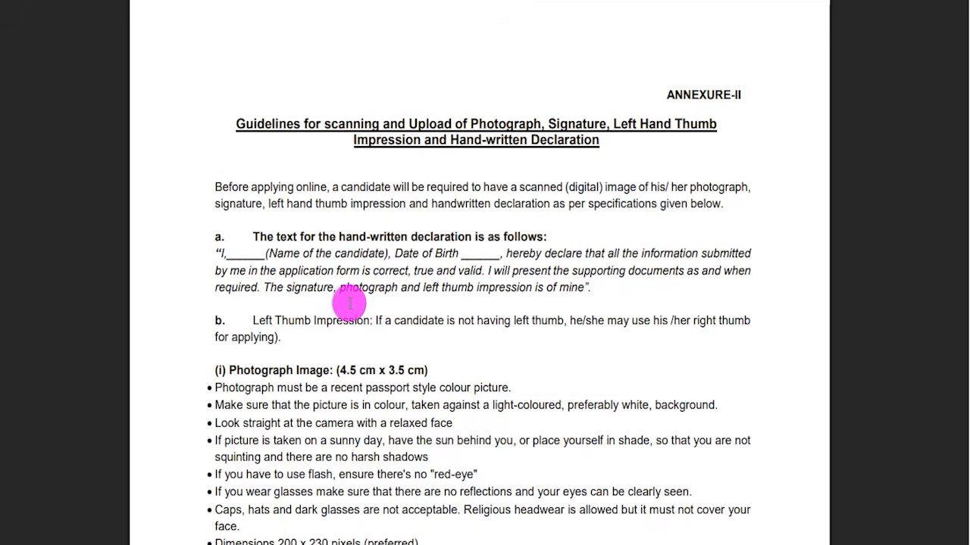
In Annexure-II, highlight the 4.5 cm x 3.5 cm photograph size, the 20 kb–50 kb file size and the rule on caps and dark glasses
left_click_drag(267, 368, 303, 368)
scroll(306, 367, "down", 3)
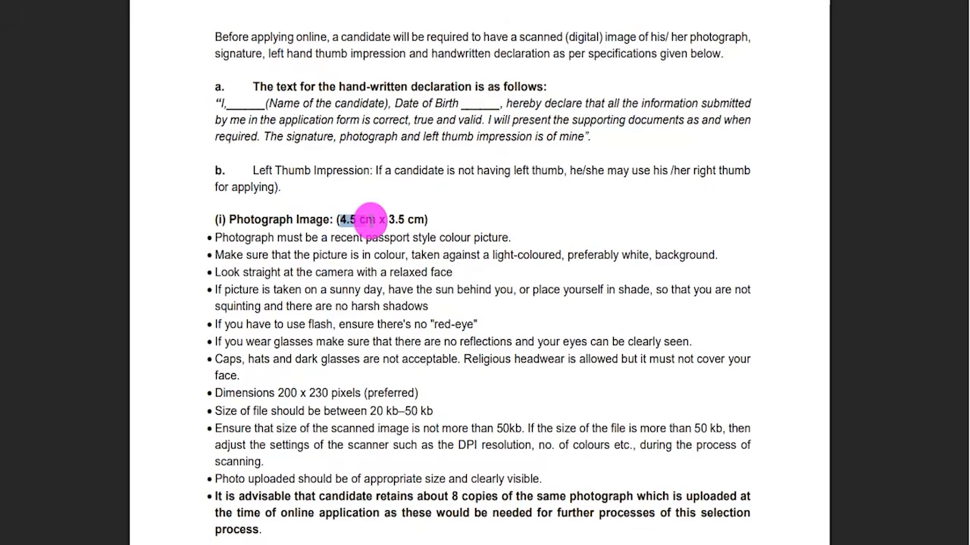
left_click_drag(389, 219, 415, 218)
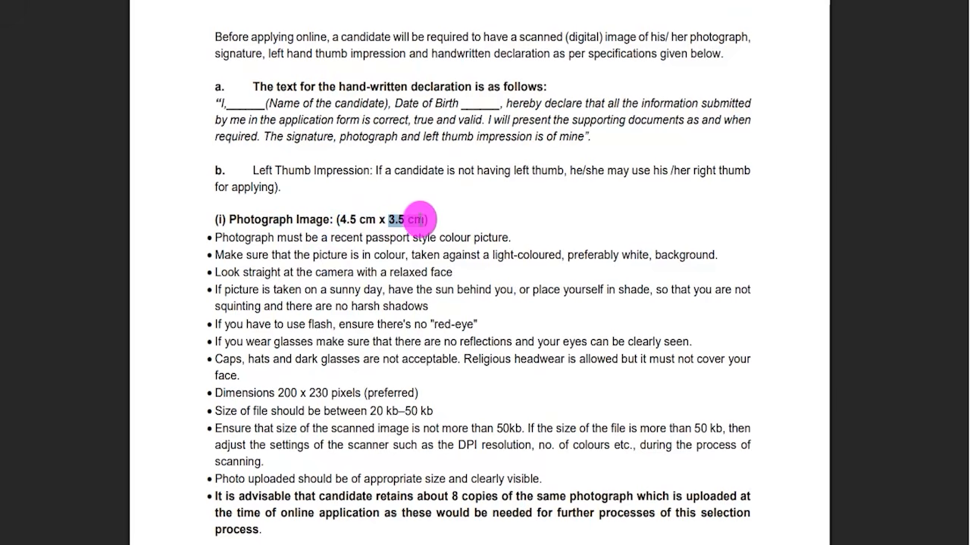
left_click_drag(371, 412, 421, 410)
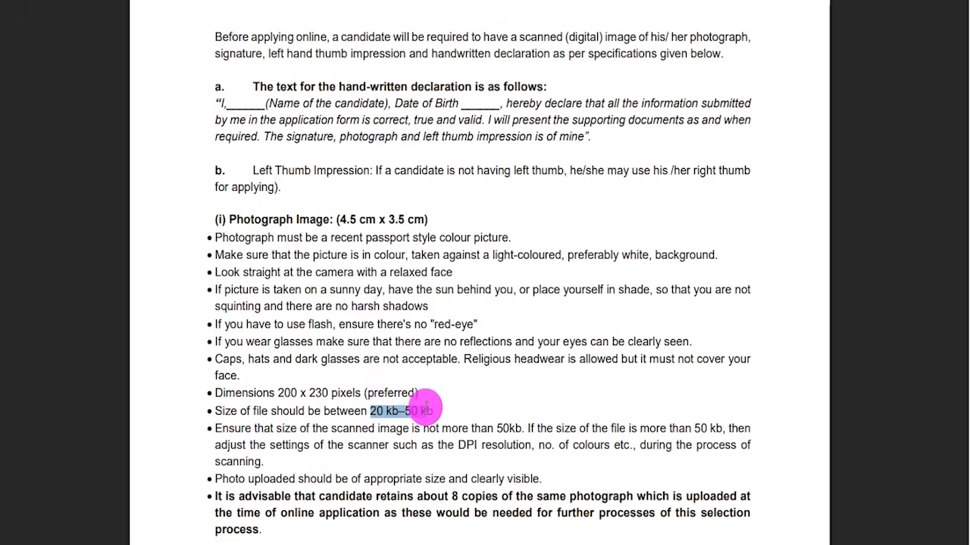
left_click_drag(342, 359, 379, 359)
Highlight the live photograph rule under Photograph Capture and review the Do's and Don'ts of Photo Capture table
scroll(363, 353, "down", 4)
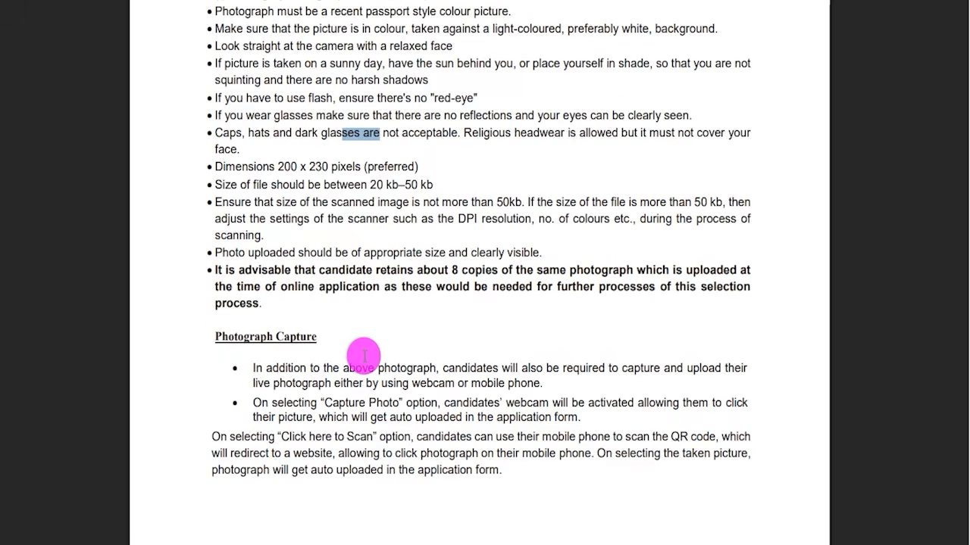
left_click_drag(227, 187, 502, 235)
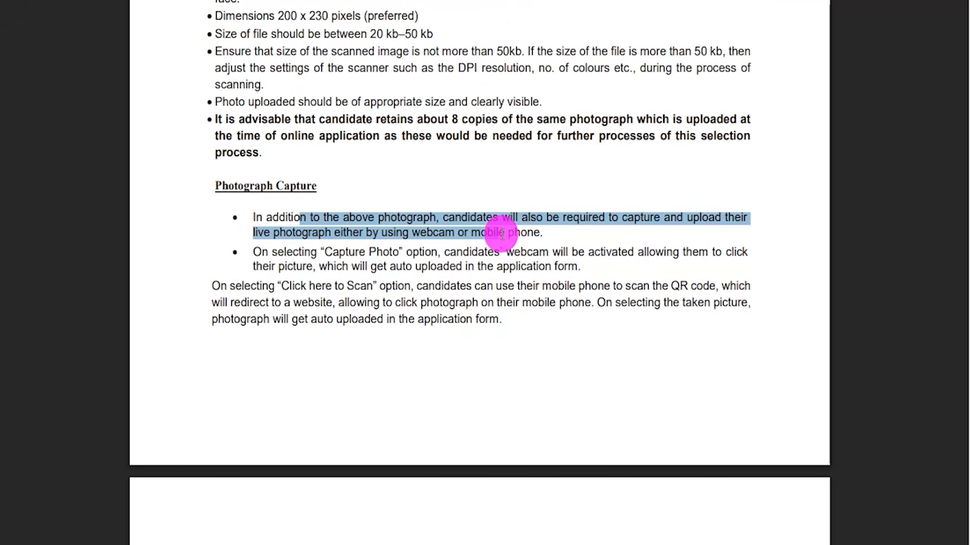
scroll(426, 269, "down", 5)
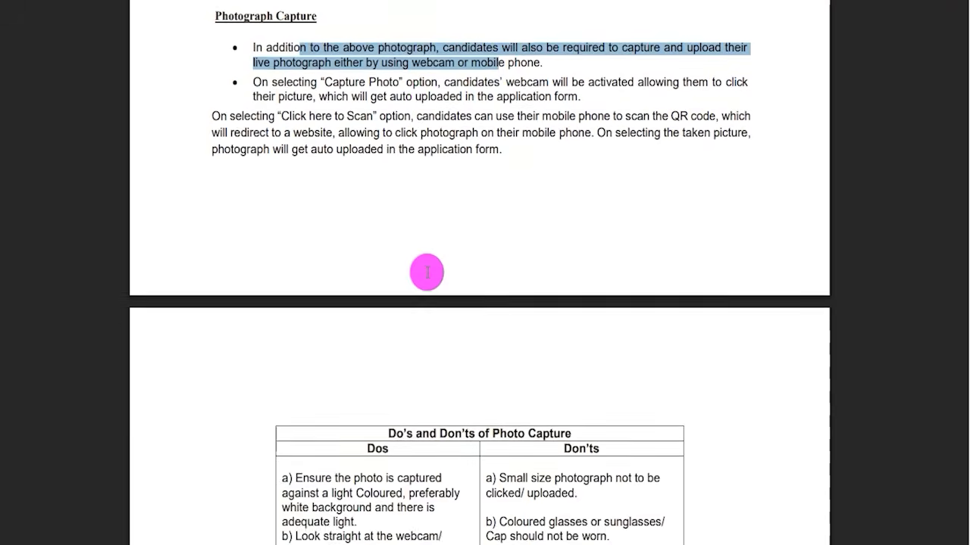
scroll(427, 270, "down", 2)
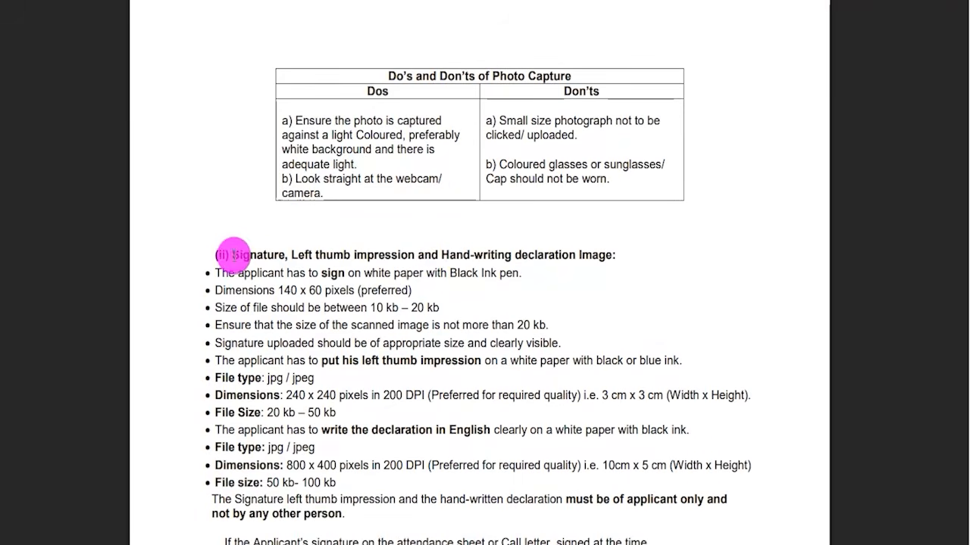
Highlight the signature and thumb impression heading, the white paper with black ink rule, and the signature's dimensions and file size
left_click_drag(232, 253, 431, 254)
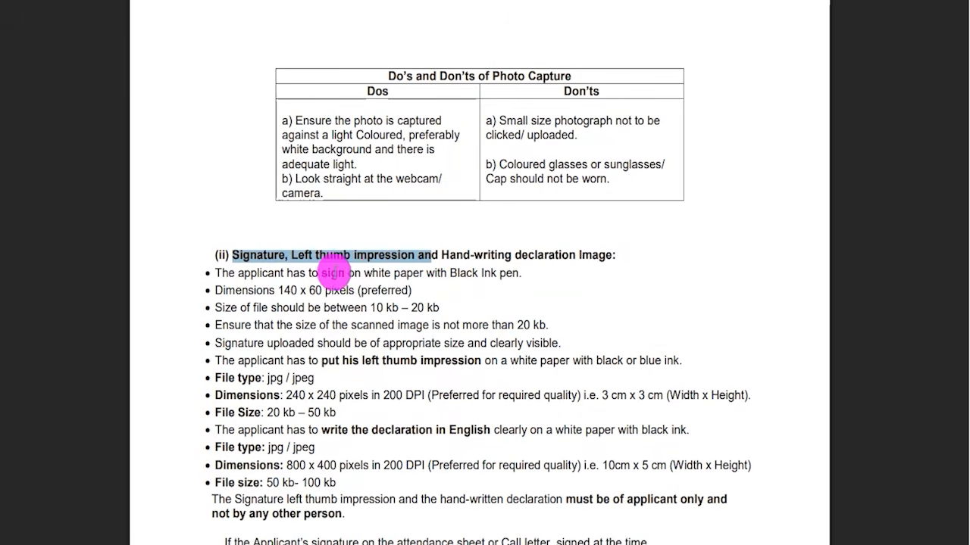
left_click(363, 271)
left_click_drag(362, 271, 500, 272)
left_click(445, 279)
mouse_move(278, 290)
left_mouse_down()
mouse_move(379, 284)
mouse_move(400, 291)
mouse_move(394, 309)
mouse_move(441, 307)
left_mouse_up()
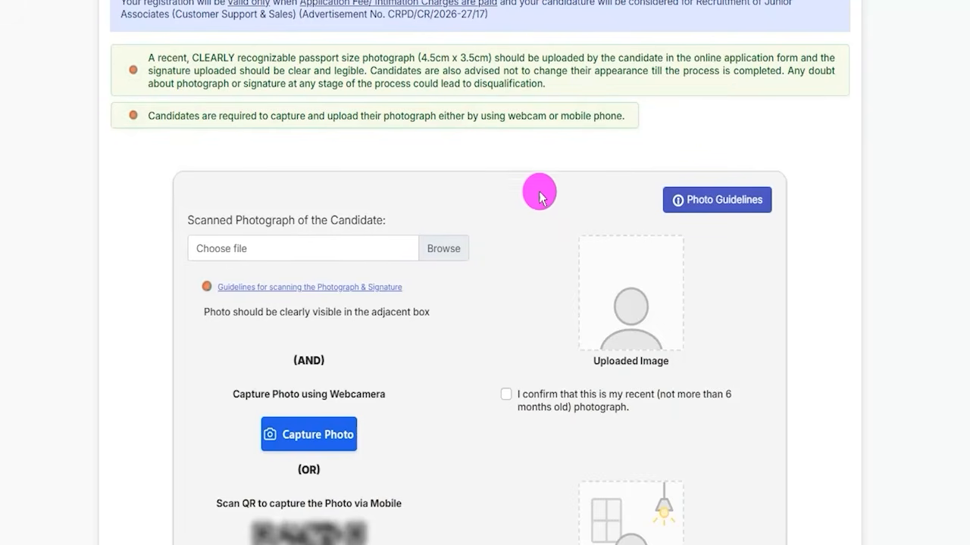
Back on the Photo & Signature form, tick the scanned photograph's Browse option and the Uploaded Image placeholder
left_click_drag(455, 235, 485, 187)
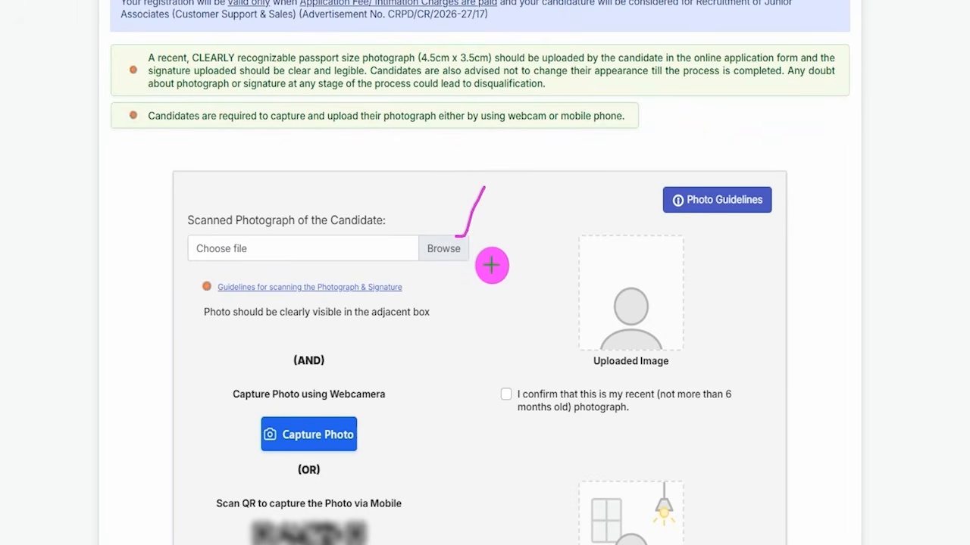
left_click_drag(668, 298, 708, 262)
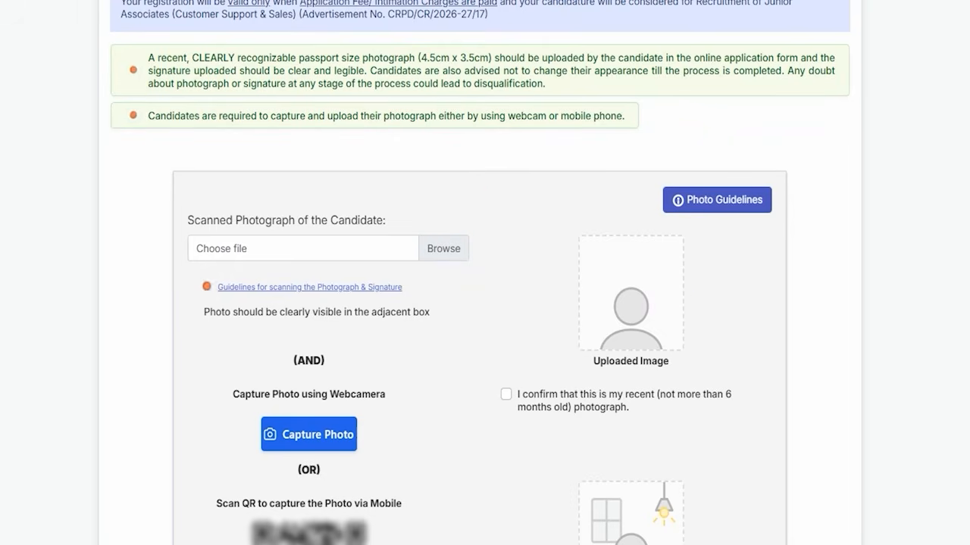
Mark the webcam Capture Photo option, the mobile QR scan option and both photograph confirmation checkboxes
scroll(474, 377, "down", 2)
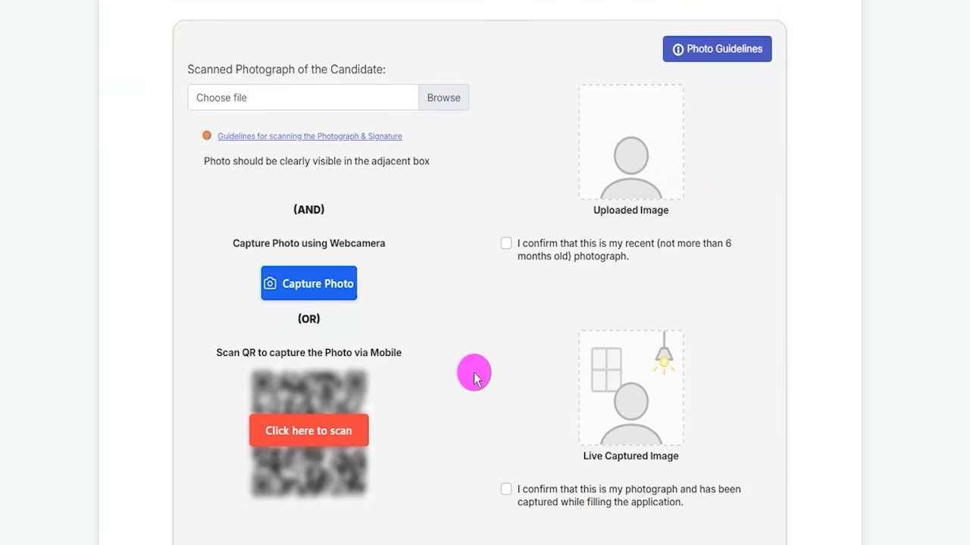
scroll(473, 377, "down", 1)
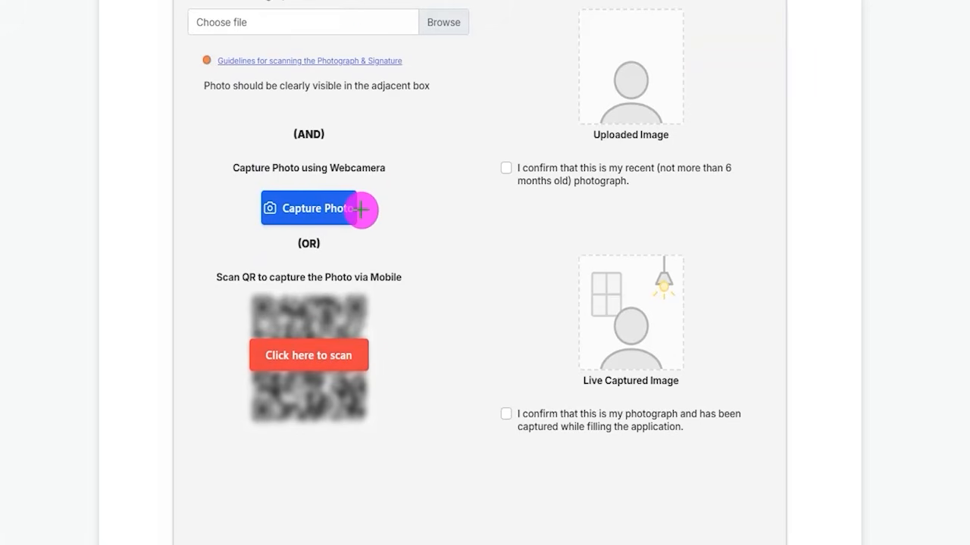
left_click_drag(375, 178, 416, 173)
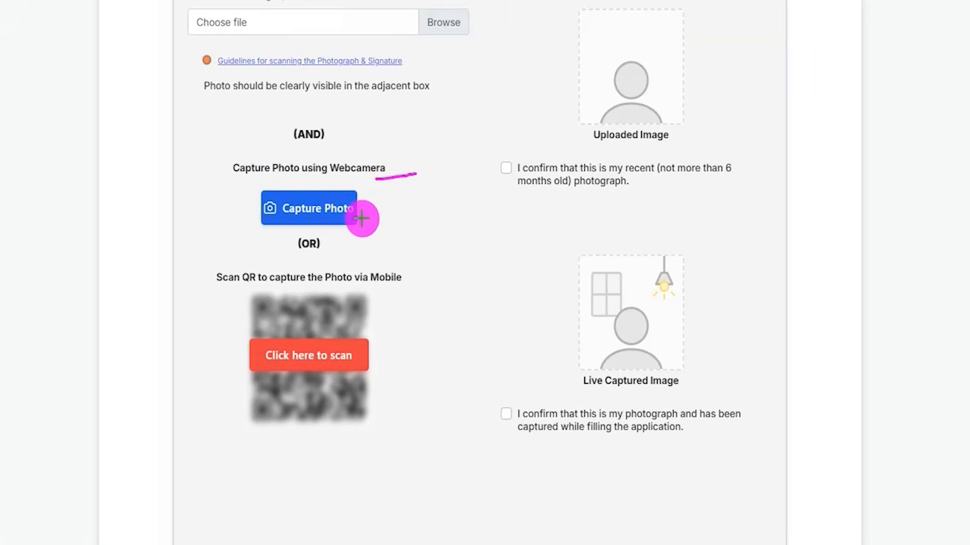
left_click_drag(365, 216, 406, 194)
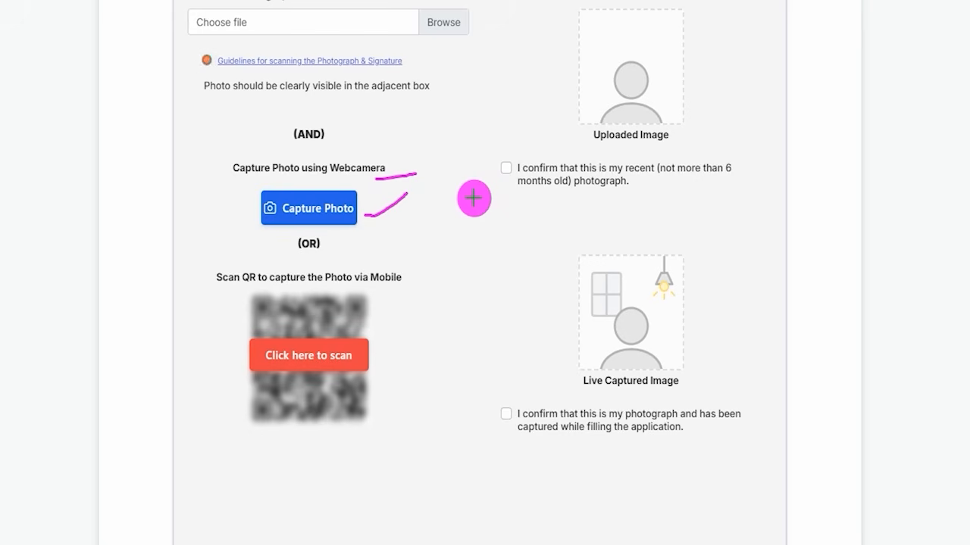
mouse_move(373, 358)
left_mouse_down()
mouse_move(409, 327)
mouse_move(415, 290)
left_mouse_up()
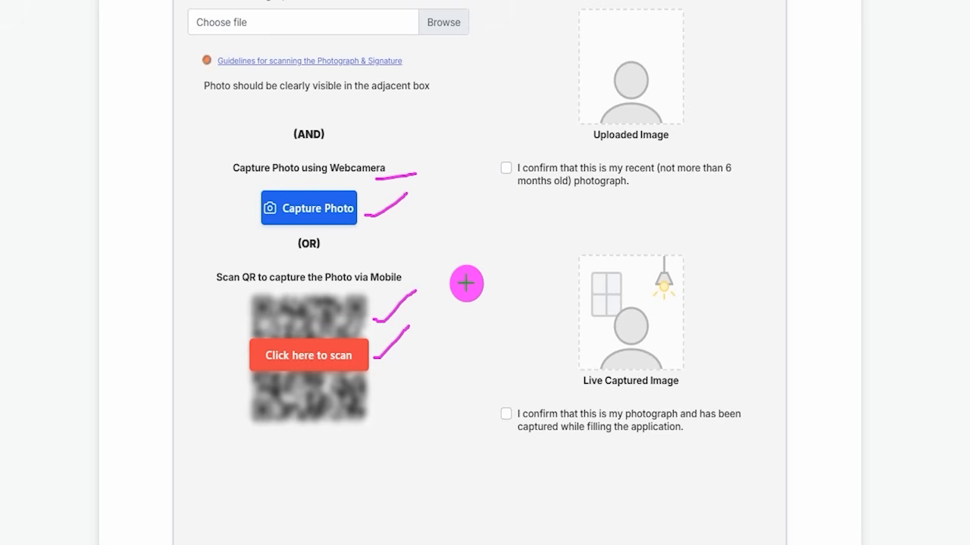
left_click_drag(505, 168, 530, 150)
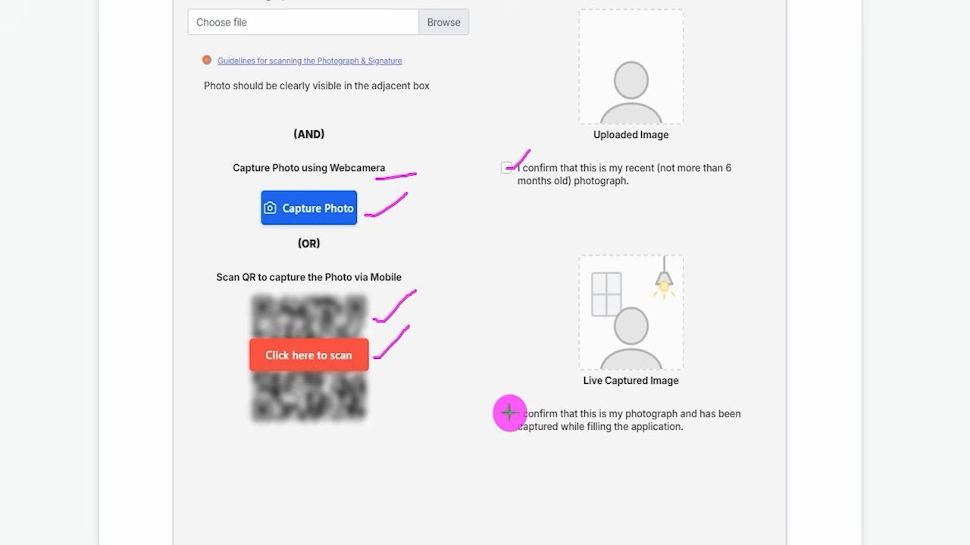
left_click_drag(509, 413, 534, 361)
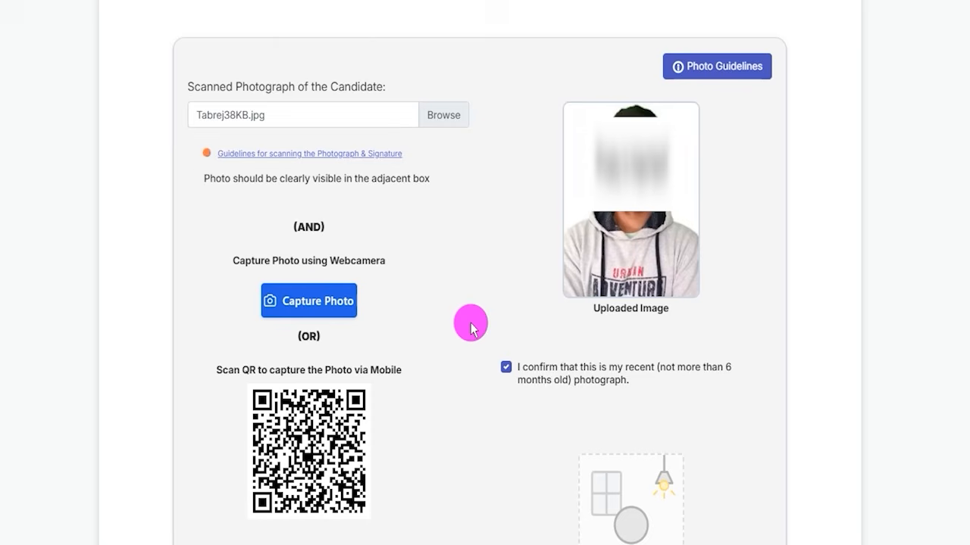
Open the Photo Guidelines, mark the rejected examples such as coloured background, blurry, cartoon and multiple faces, and view the valid example
left_click(746, 71)
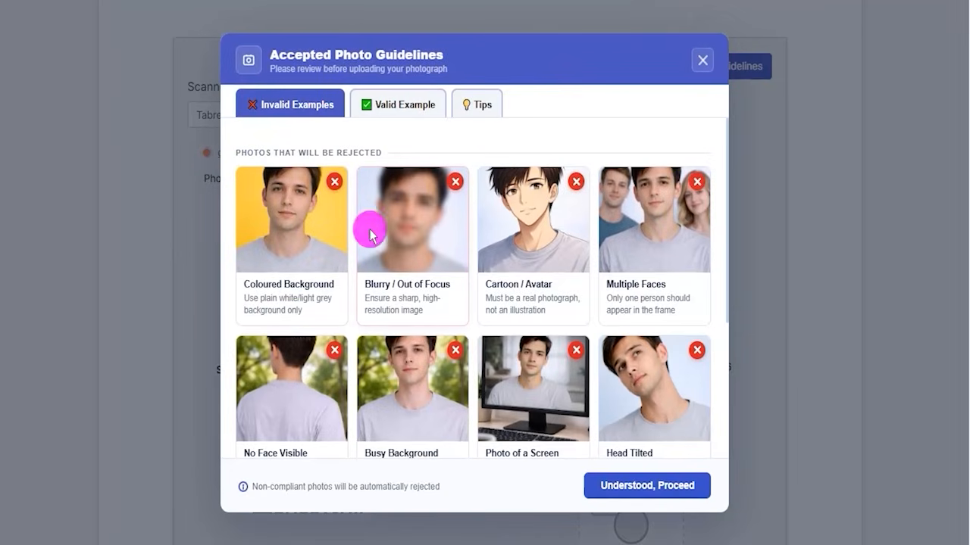
left_click_drag(305, 232, 352, 202)
left_click_drag(403, 233, 446, 203)
left_click_drag(505, 226, 564, 214)
left_click_drag(605, 245, 667, 228)
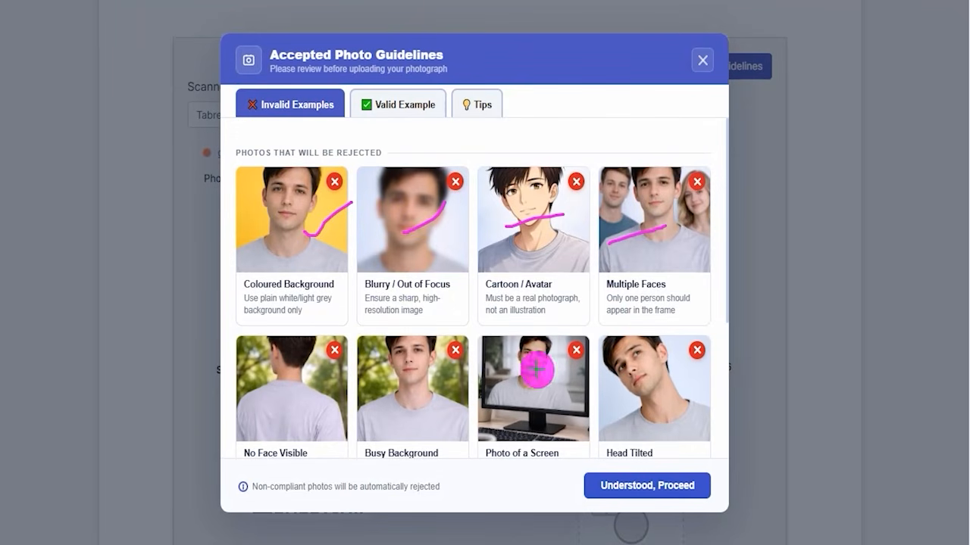
left_click_drag(537, 371, 560, 359)
left_click_drag(607, 353, 637, 326)
key("Escape")
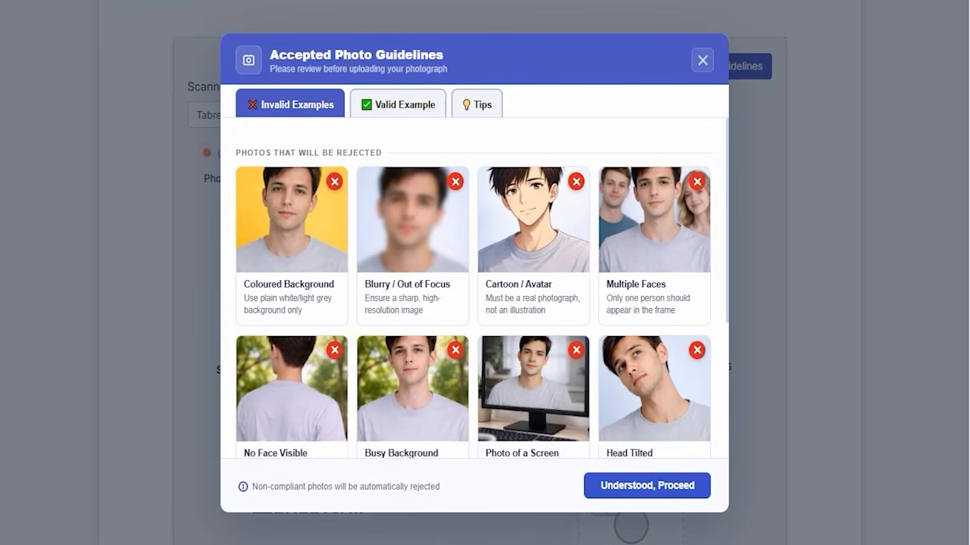
left_click(392, 103)
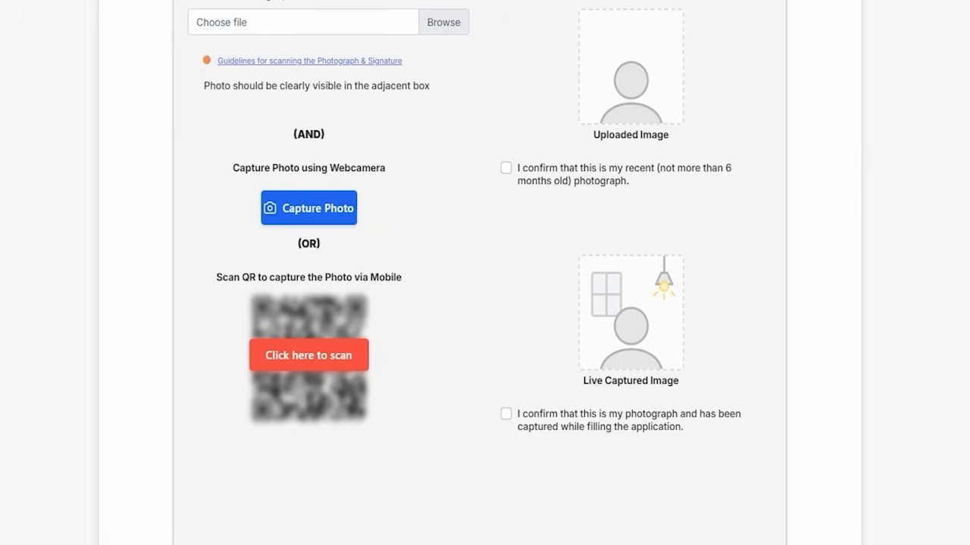
Mark the signature's Browse option and confirmation checkbox, draw an arrow to the Next option, and continue to the Details stage
scroll(371, 341, "down", 6)
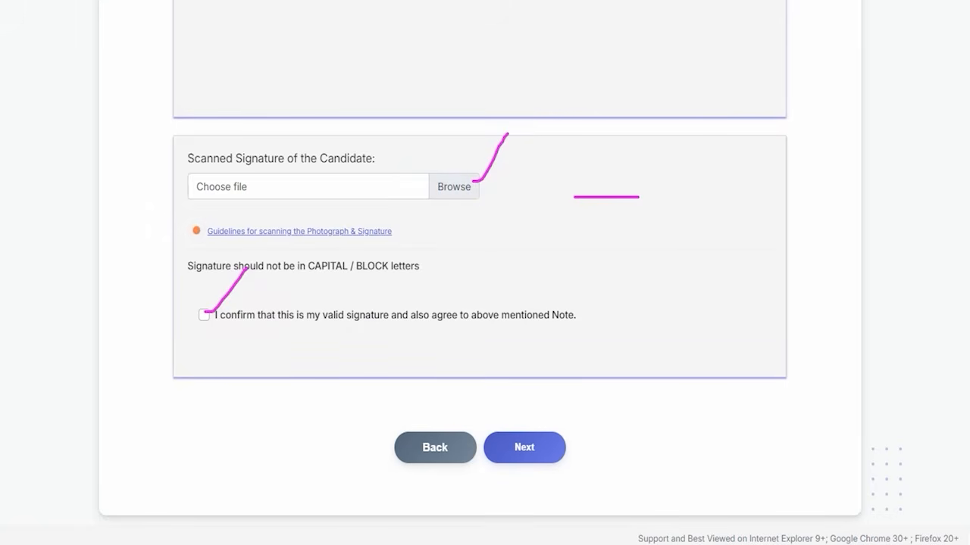
left_click_drag(633, 296, 557, 437)
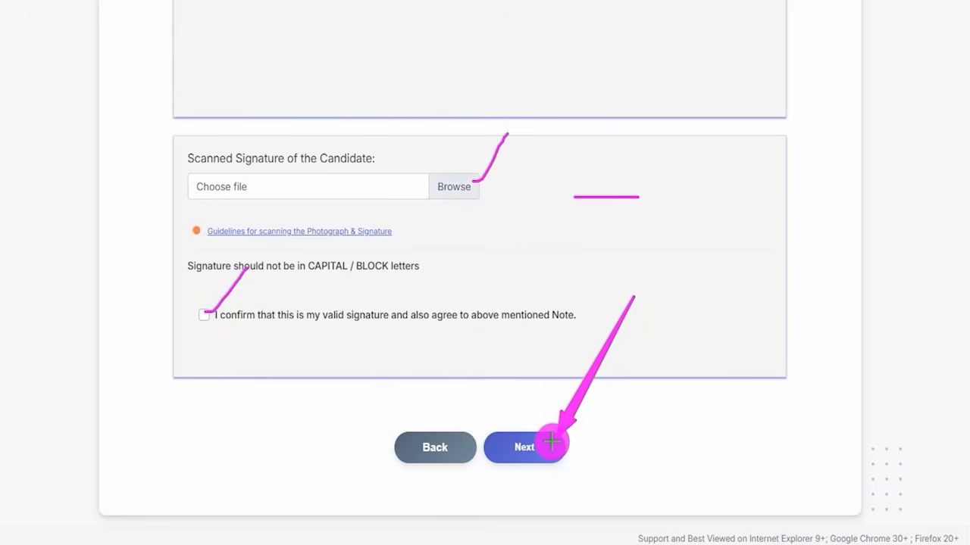
left_click(551, 443)
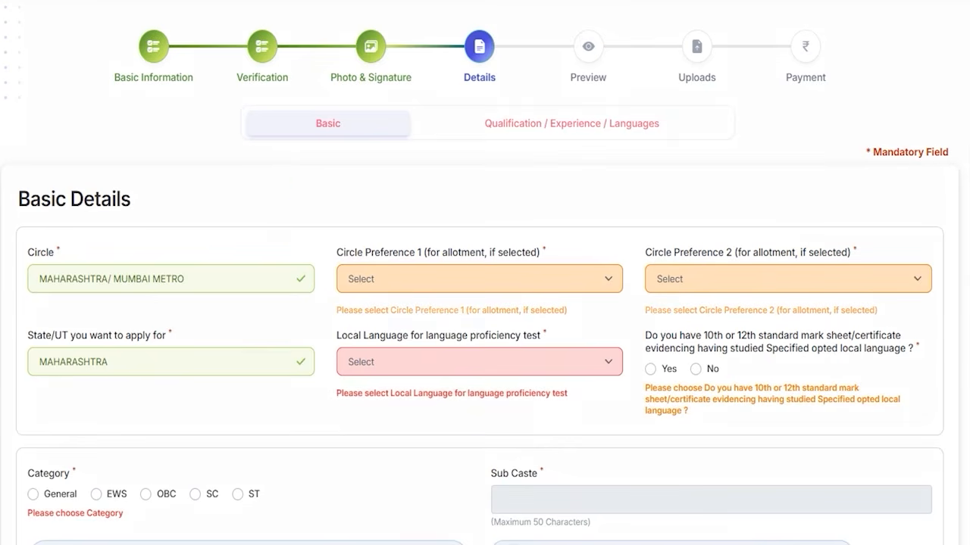
Review the preselected Circle and State/UT fields in the Basic Details section
left_click_drag(163, 166, 222, 138)
key("Escape")
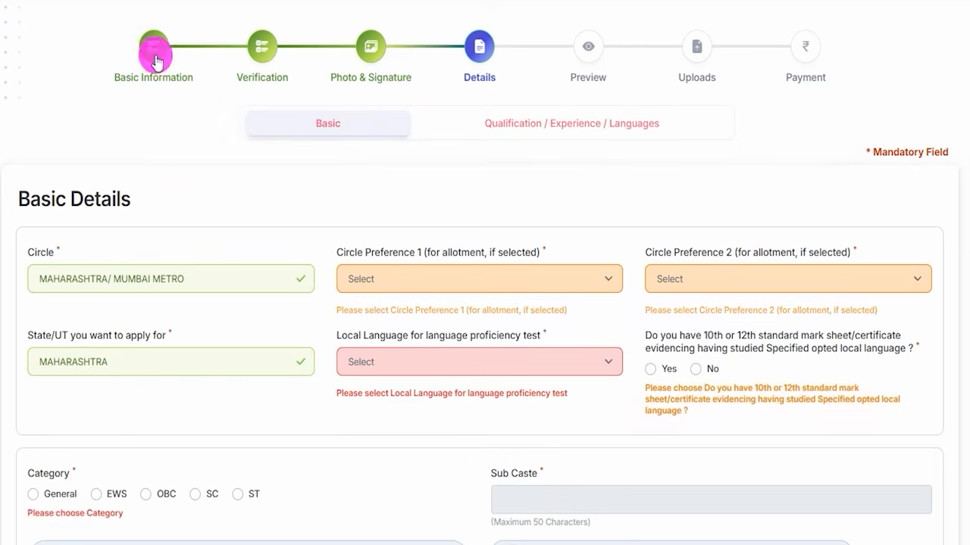
left_click(99, 277)
left_click(82, 500)
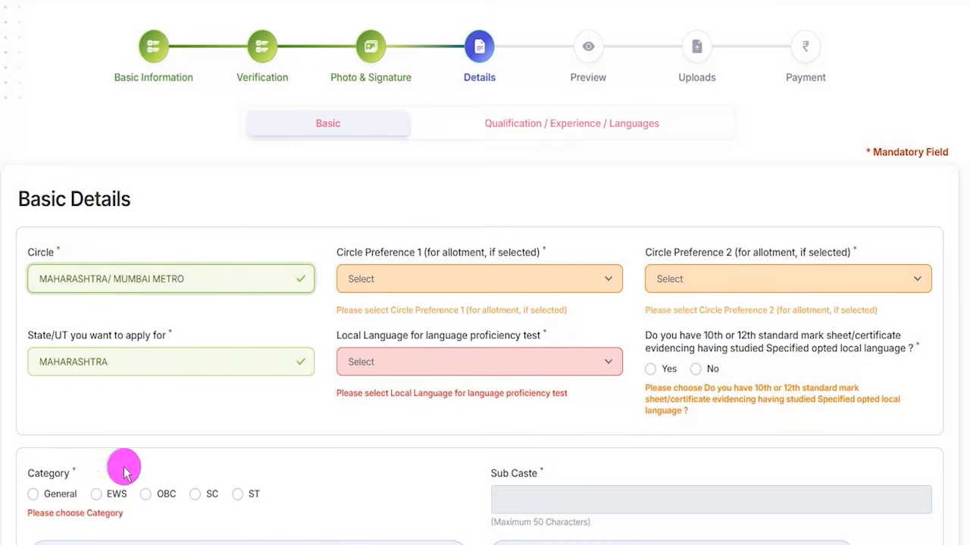
left_click(121, 360)
left_click(109, 402)
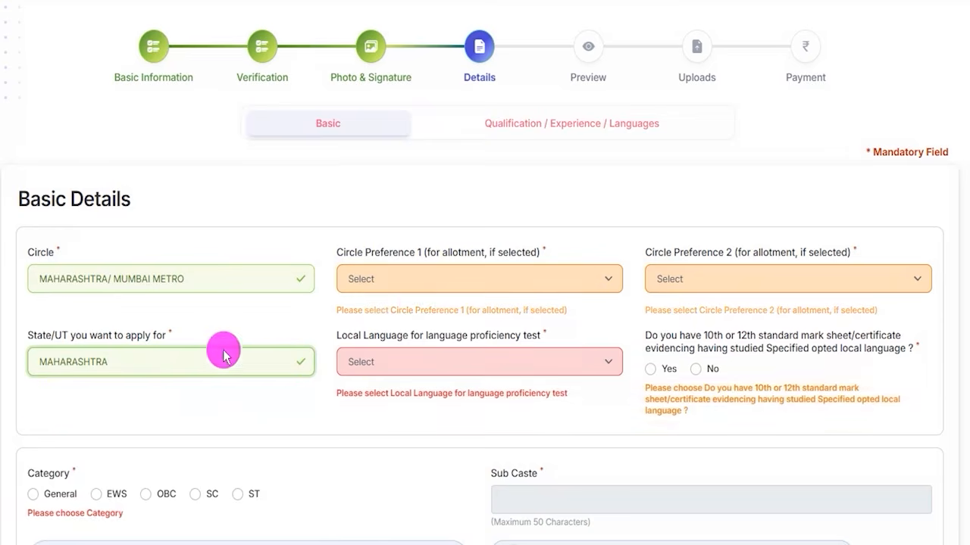
Set Circle Preference 1 to Maharashtra and Circle Preference 2 to Mumbai Metro
left_click(427, 284)
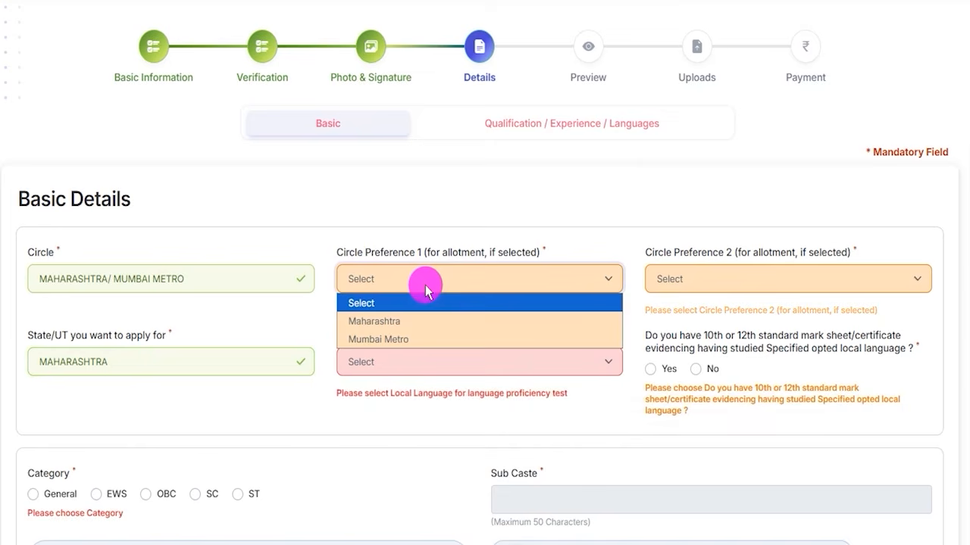
left_click(405, 322)
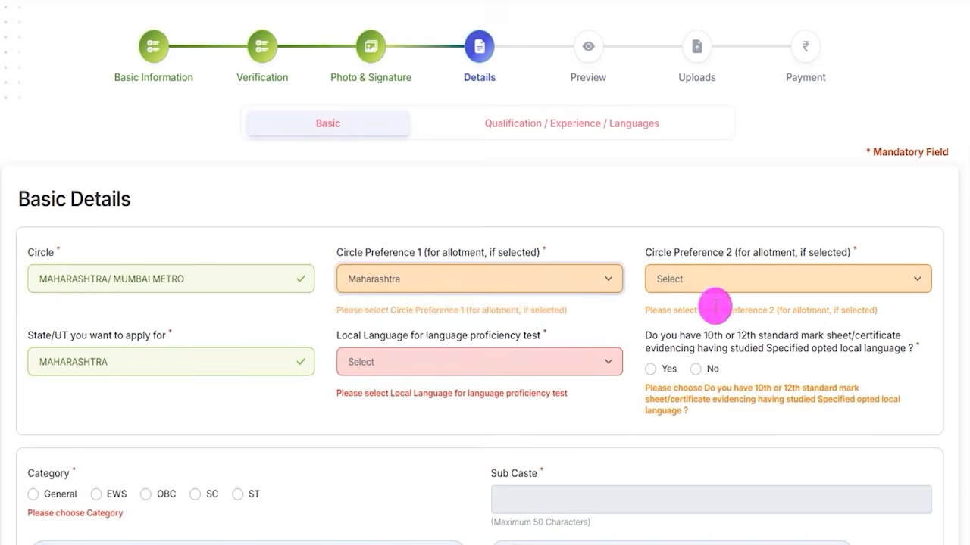
left_click(697, 278)
left_click(686, 337)
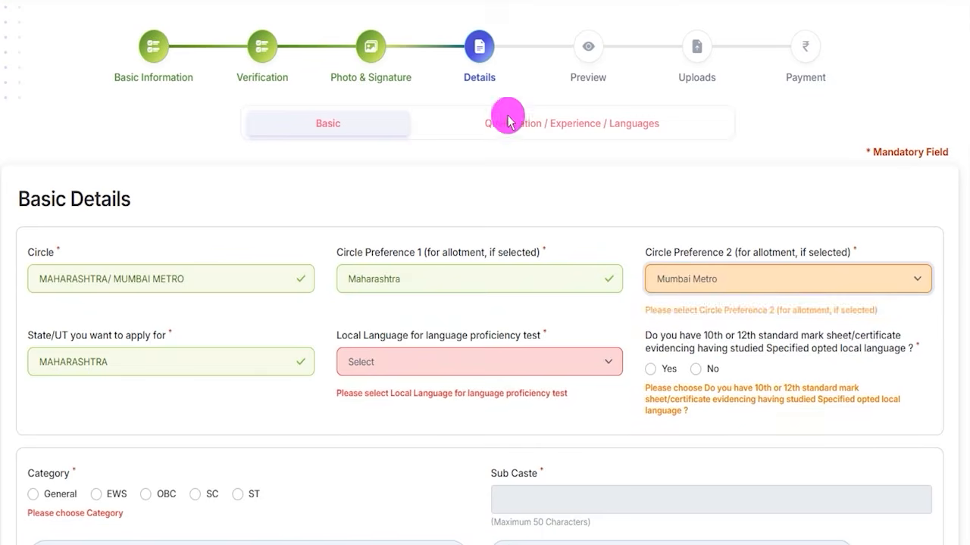
Change the Circle to LUCKNOW and the State/UT to apply for to UTTAR PRADESH
left_click(121, 338)
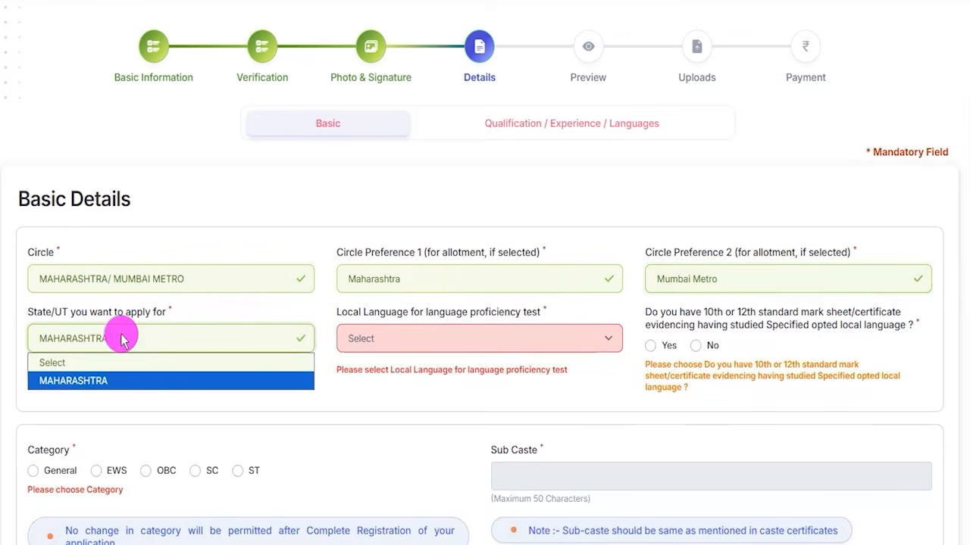
left_click(135, 282)
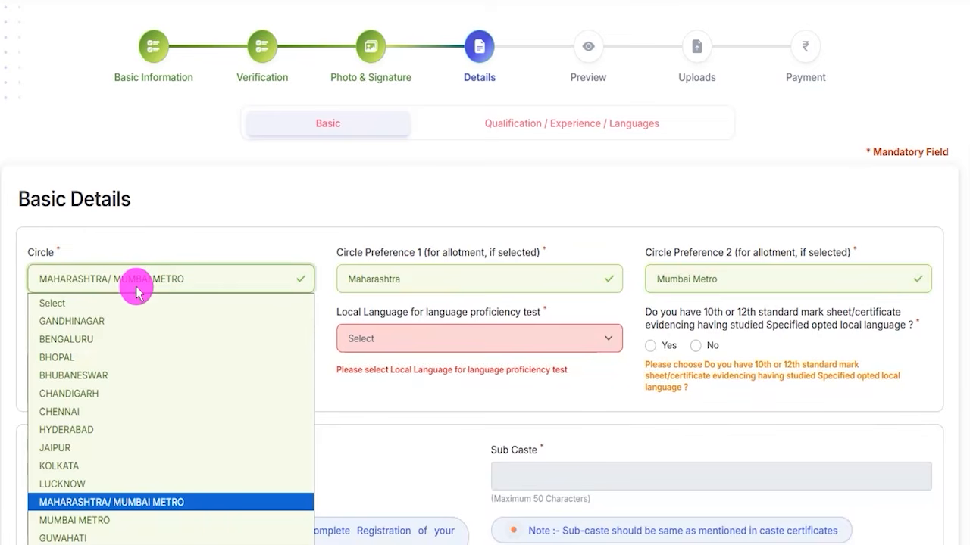
left_click(136, 484)
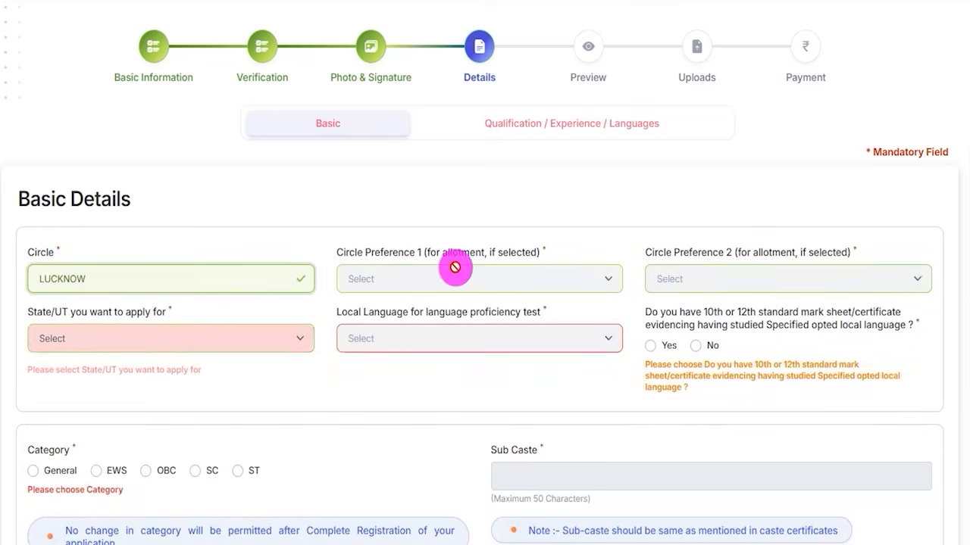
left_click(171, 338)
left_click(92, 381)
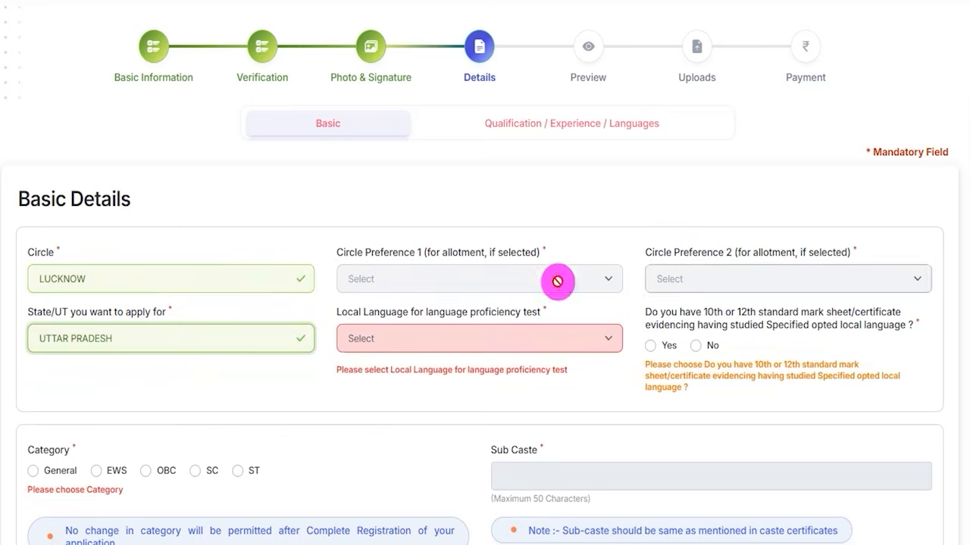
Set the local language for the proficiency test to Hindi and answer Yes to having the 10th or 12th mark sheet evidence
left_click(394, 338)
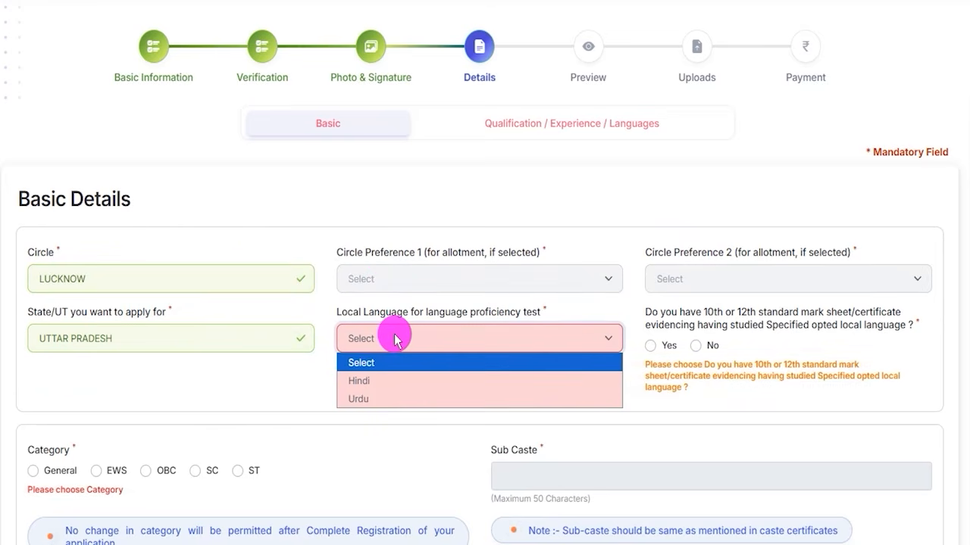
left_click(379, 382)
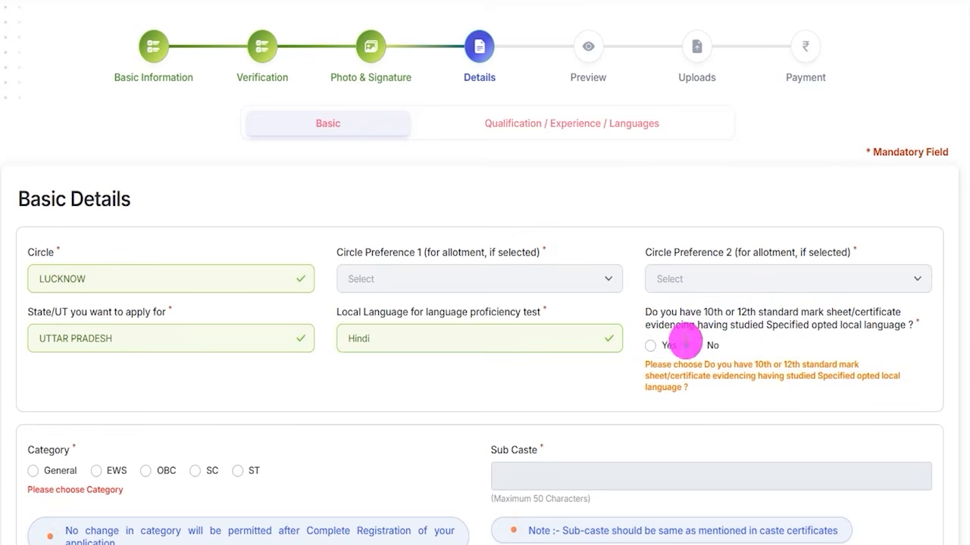
left_click(650, 345)
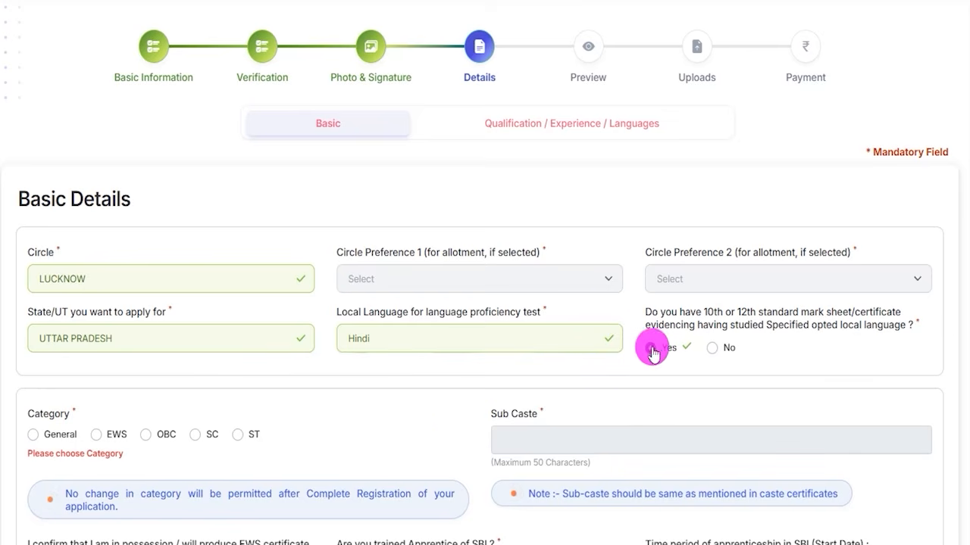
Try the General category, switch it to SC, and activate the Sub Caste field for entry
scroll(174, 378, "down", 2)
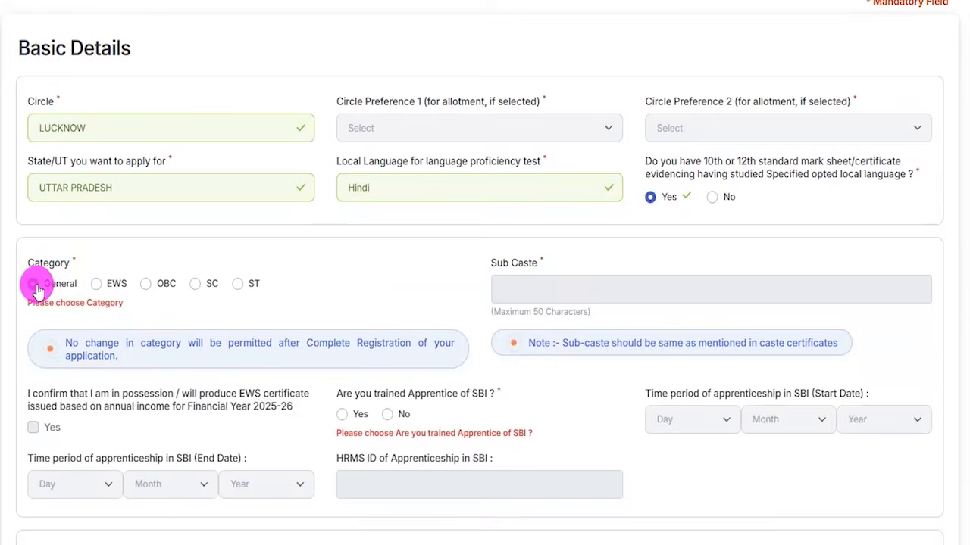
left_click(35, 284)
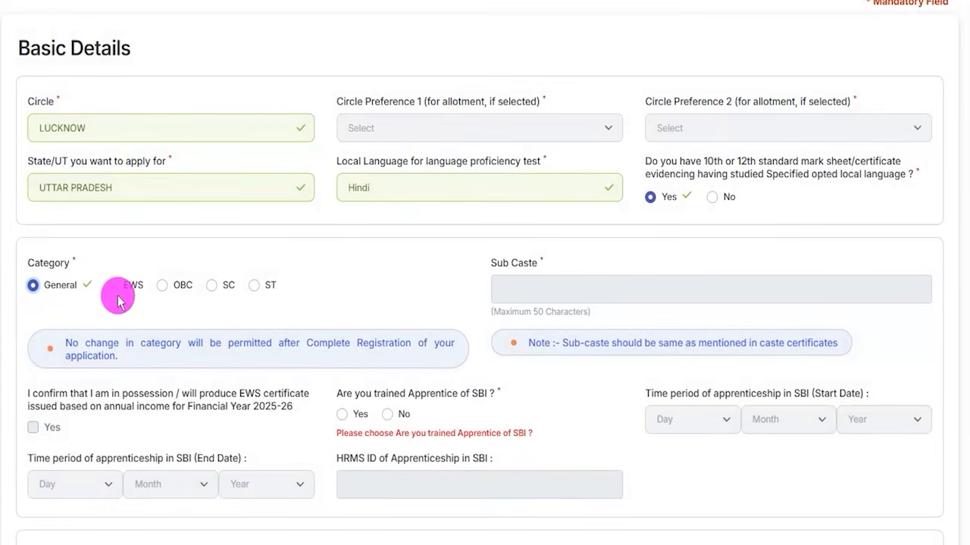
left_click(215, 287)
left_click(469, 386)
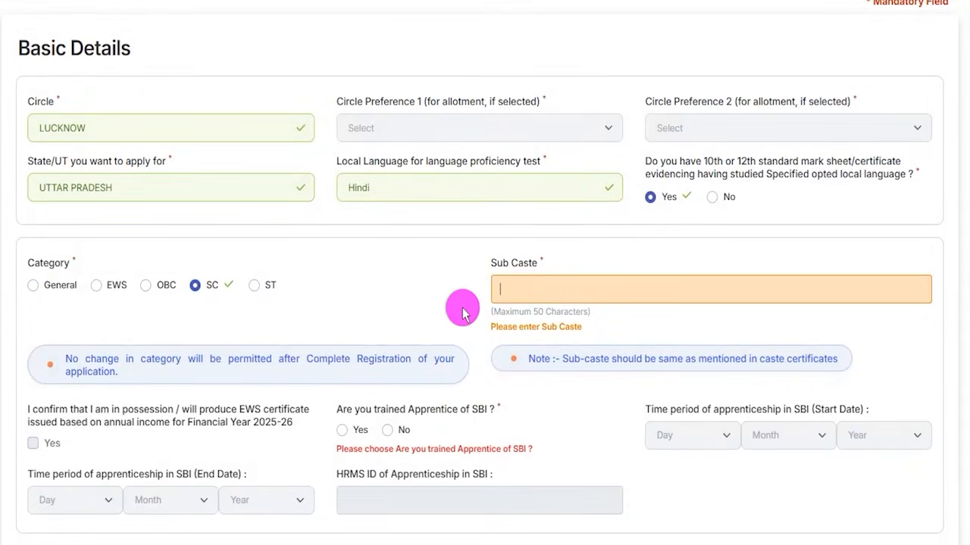
Answer Yes to being a trained Apprentice of SBI and look through the start date, end date and HRMS ID fields
scroll(471, 312, "down", 2)
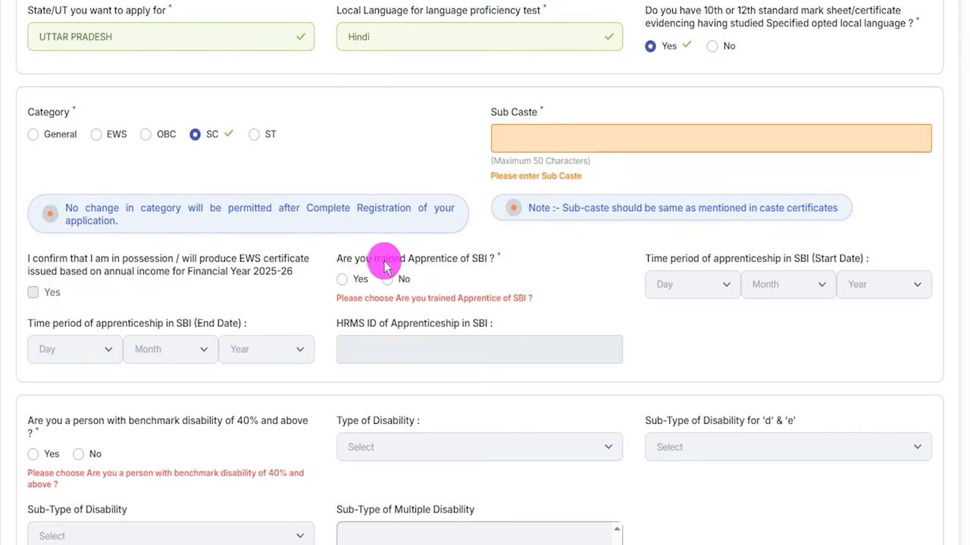
left_click(341, 278)
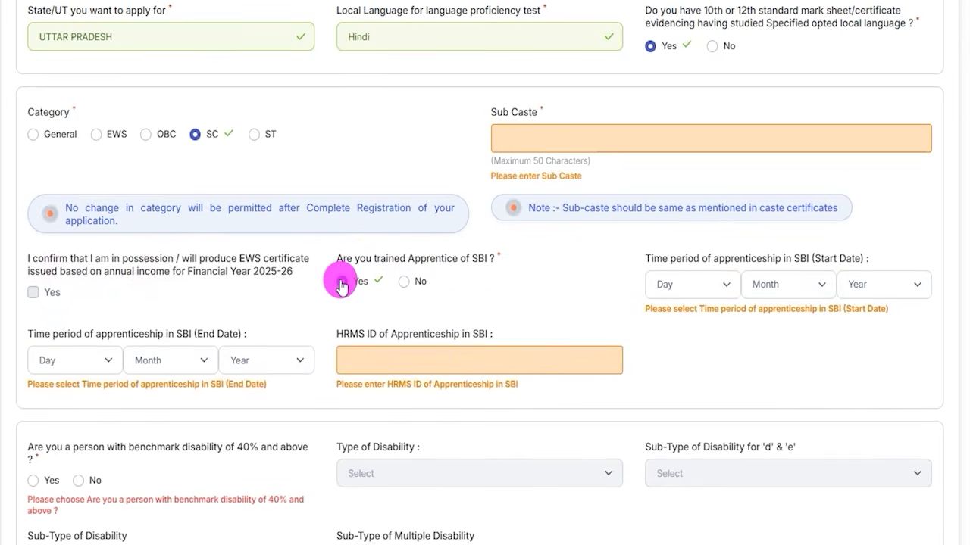
left_click(697, 284)
left_click(788, 284)
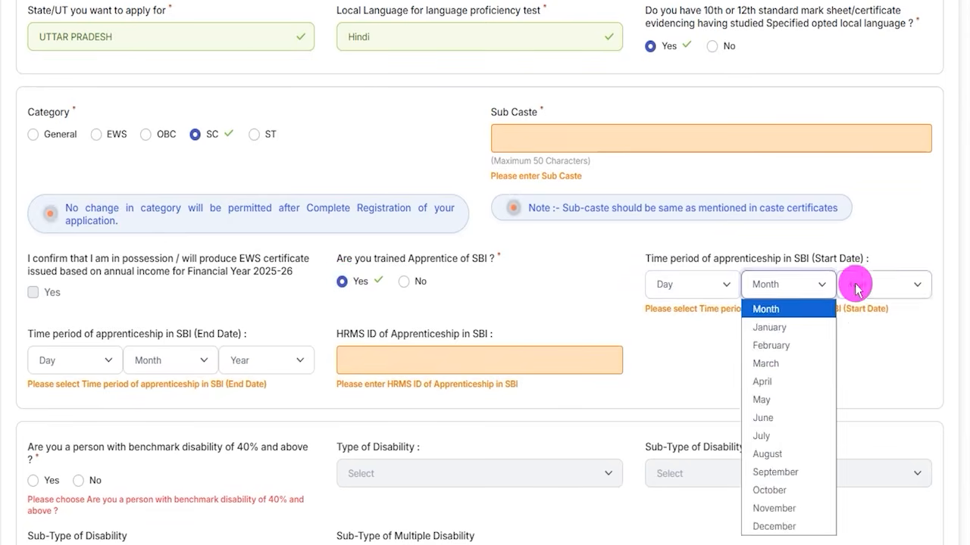
left_click(856, 286)
left_click(656, 338)
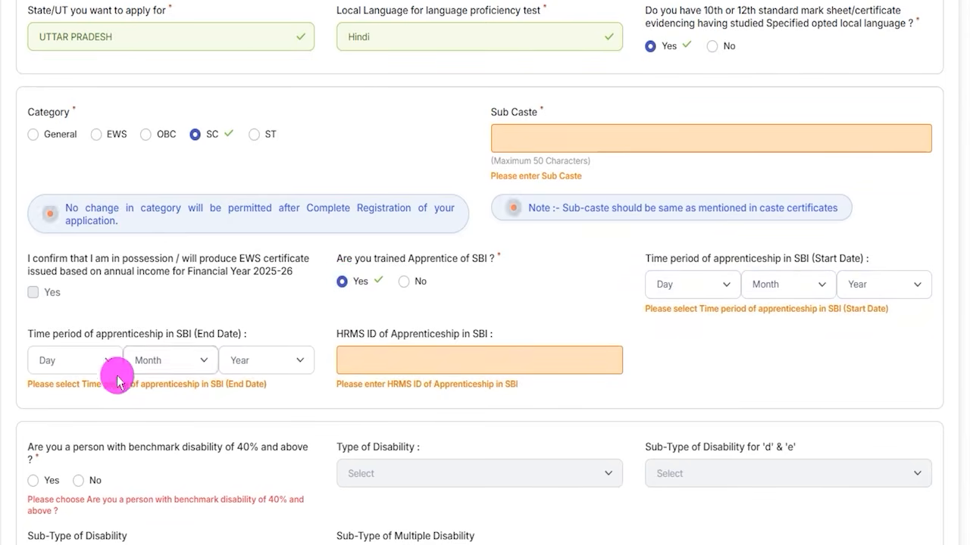
left_click(84, 361)
left_click(168, 361)
left_click(260, 361)
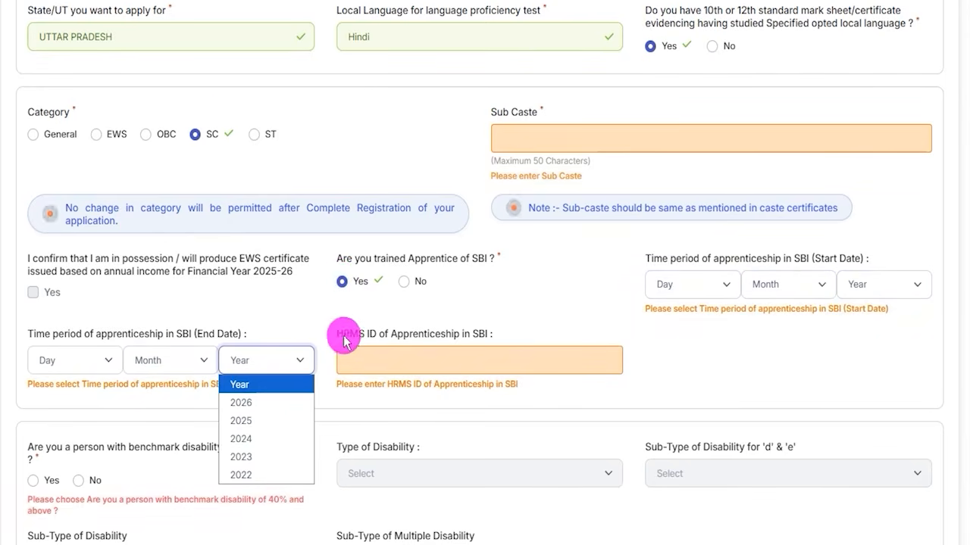
left_click(344, 341)
left_click(381, 356)
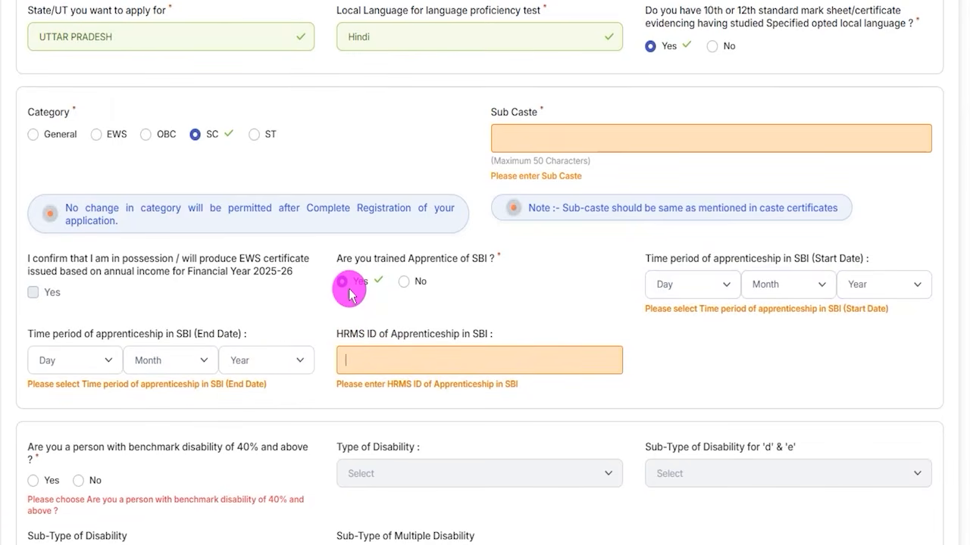
Answer No to the question about being a trained Apprentice of SBI
left_click(402, 283)
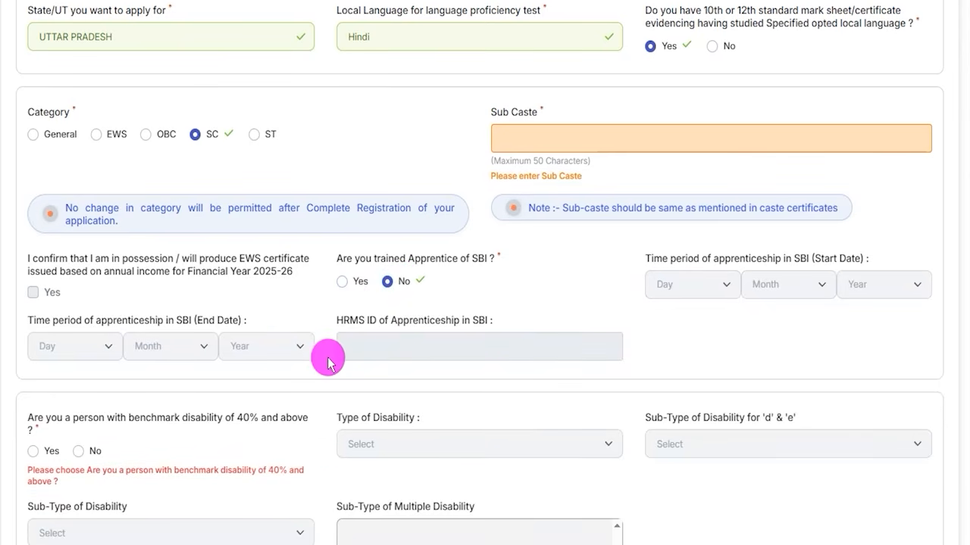
Answer Yes to benchmark disability of 40% and above, with VI as the type and B - Blindness as the sub-type
scroll(327, 362, "down", 2)
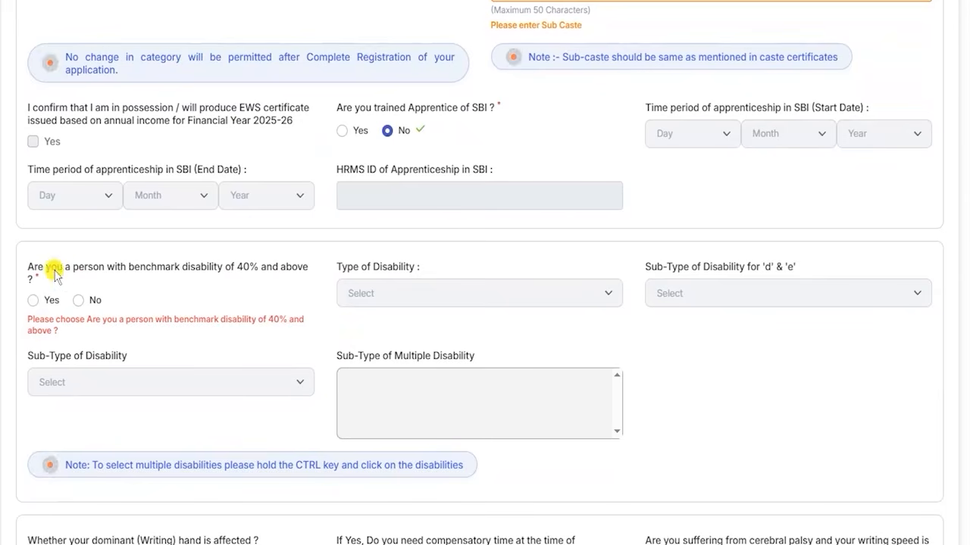
scroll(209, 275, "down", 1)
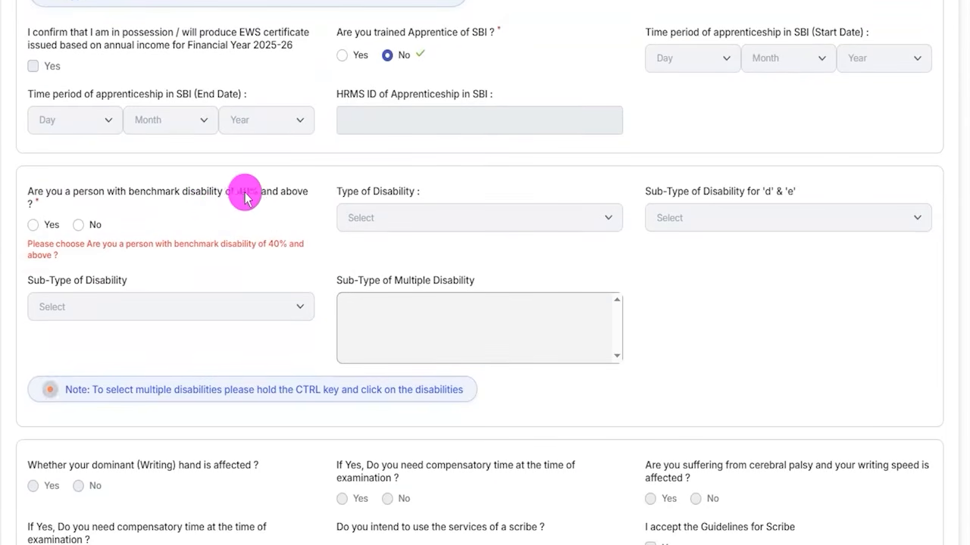
left_click(33, 225)
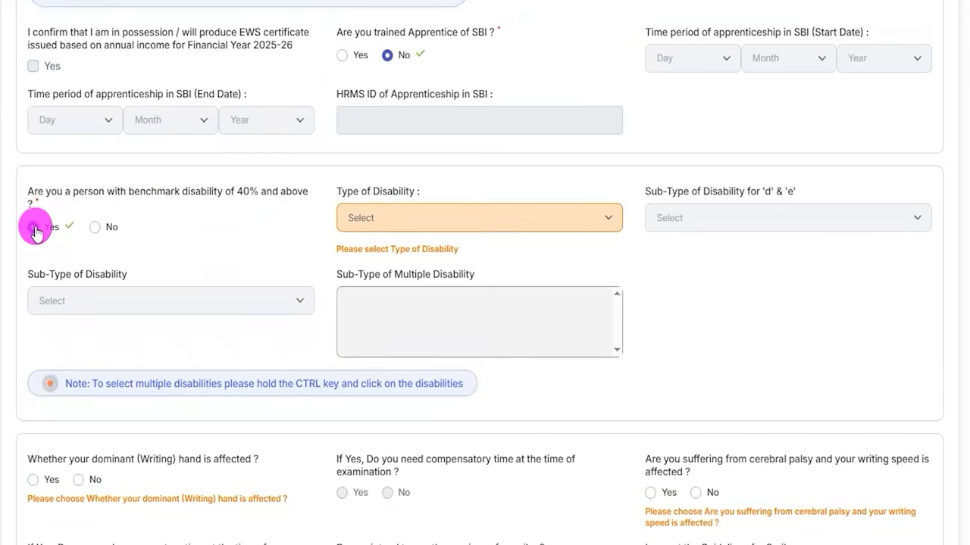
left_click(412, 218)
left_click(384, 266)
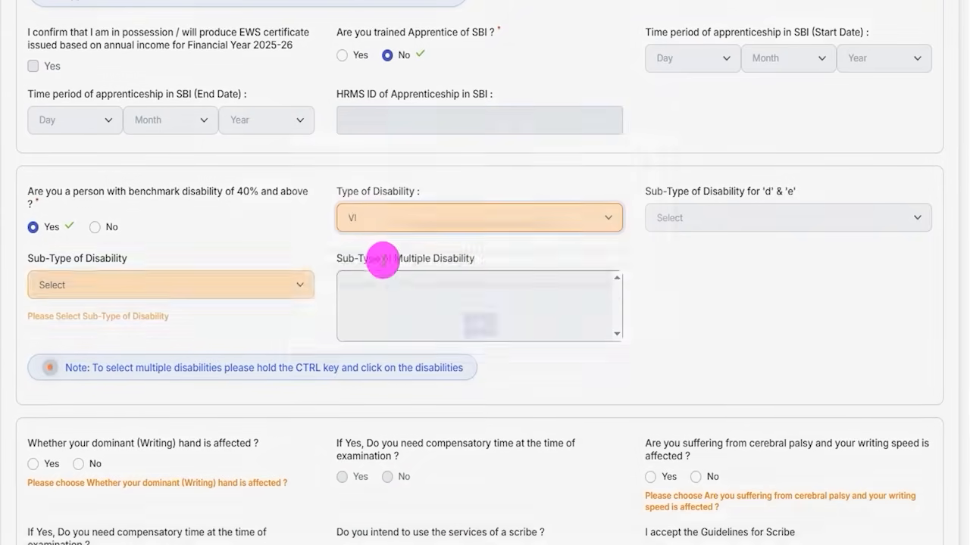
left_click(478, 365)
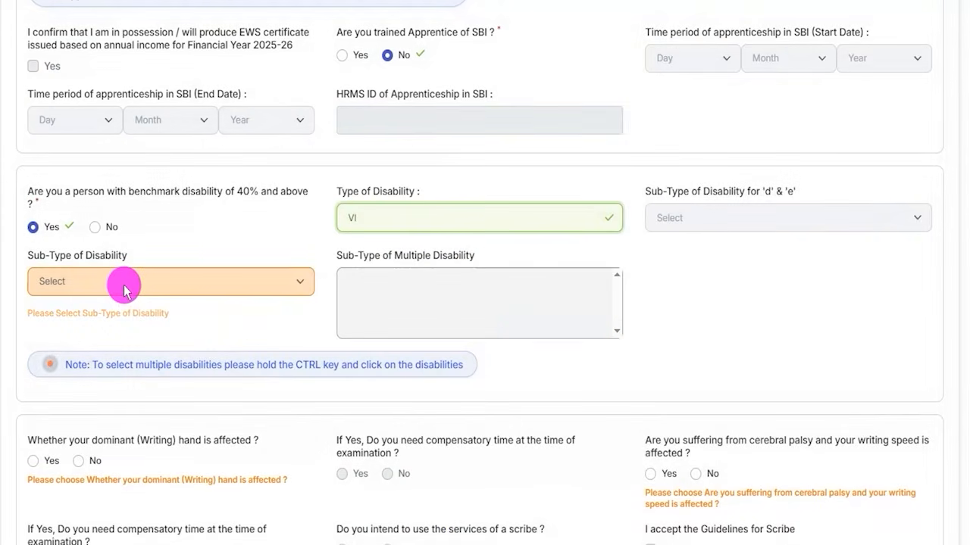
left_click(125, 288)
left_click(108, 322)
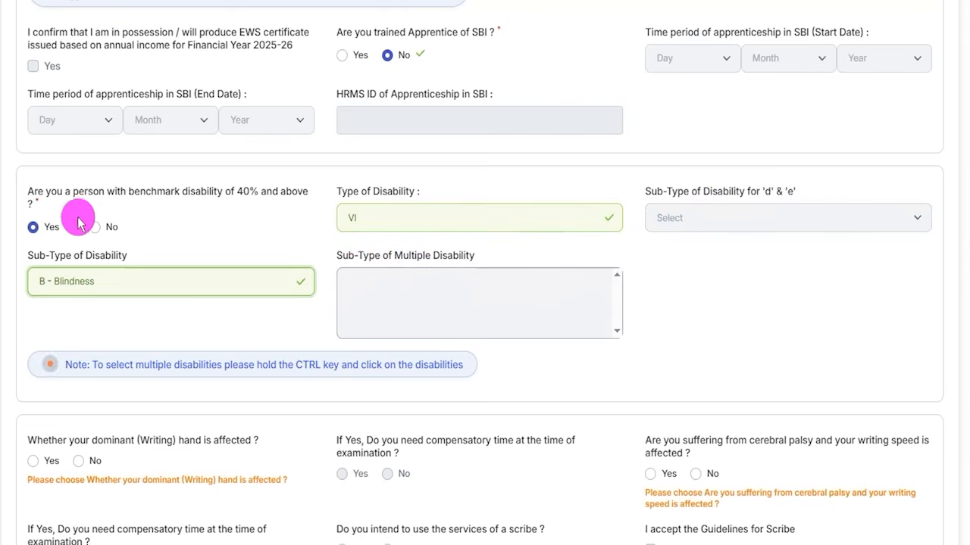
Answer No to benchmark disability of 40% and above, and try Yes before choosing No for specified disability with difficulty in writing
left_click(98, 232)
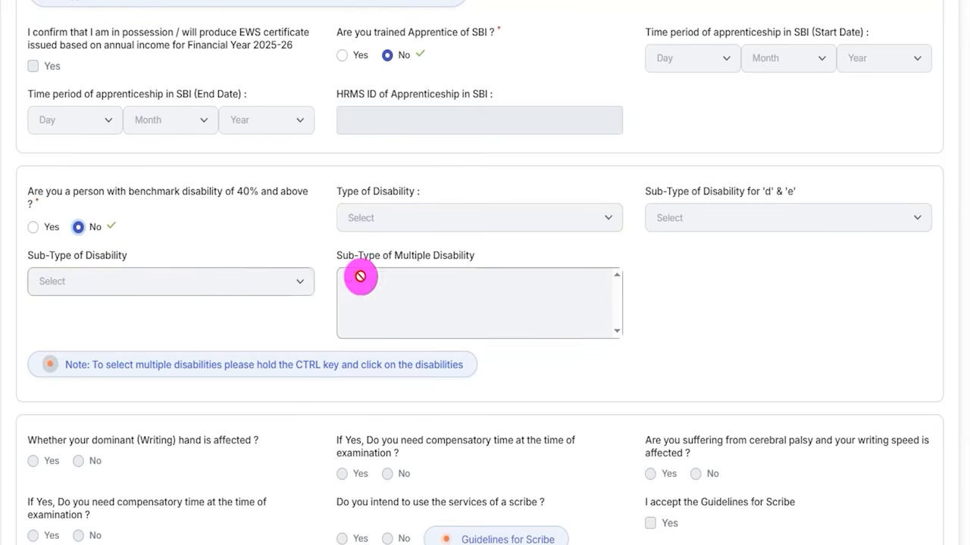
scroll(444, 463, "down", 3)
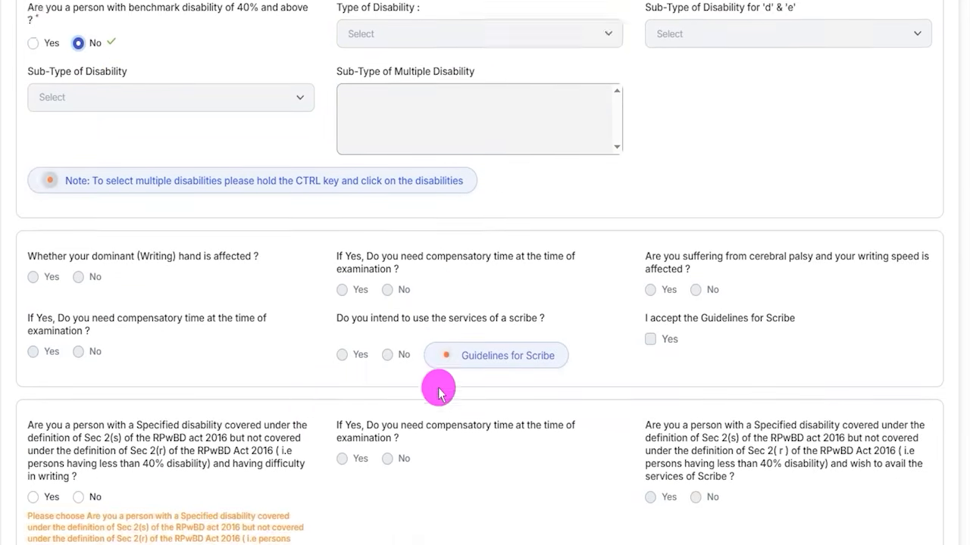
scroll(315, 375, "down", 1)
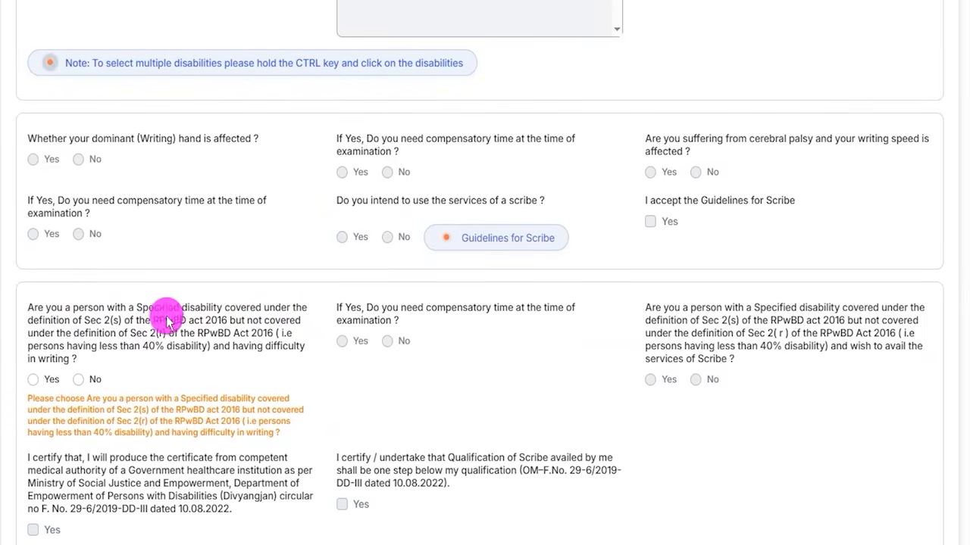
left_click(33, 380)
scroll(178, 342, "down", 2)
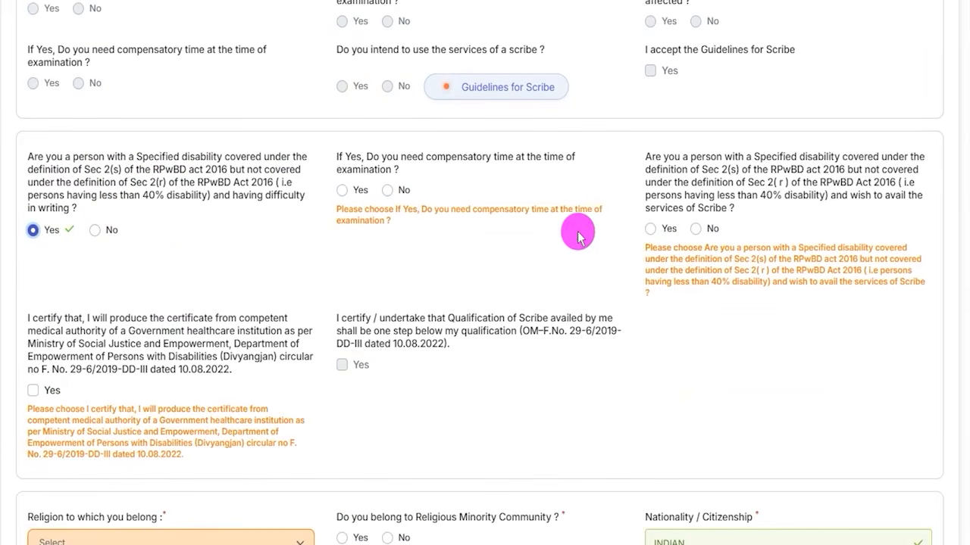
left_click(100, 237)
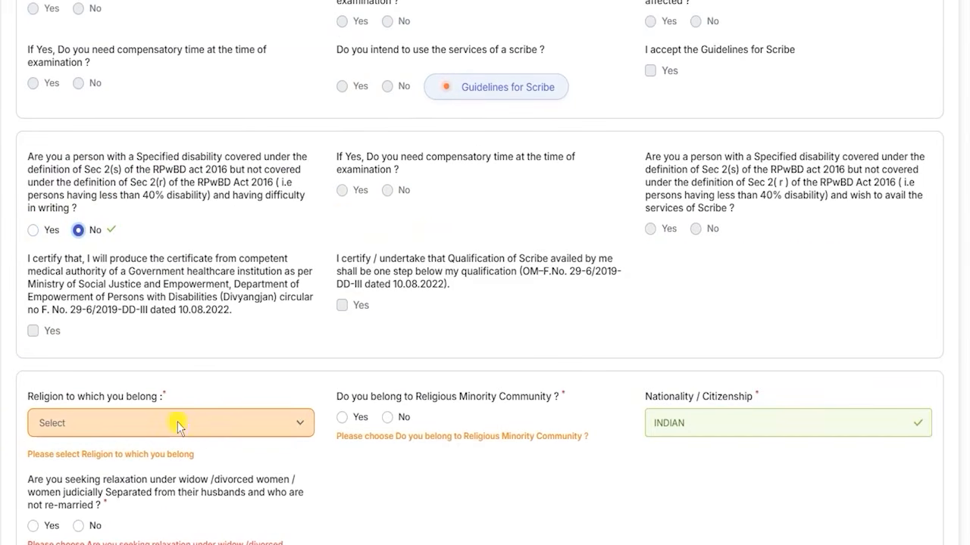
Set the religion to Hindu and answer No to belonging to a Religious Minority Community
left_click(203, 423)
left_click(47, 305)
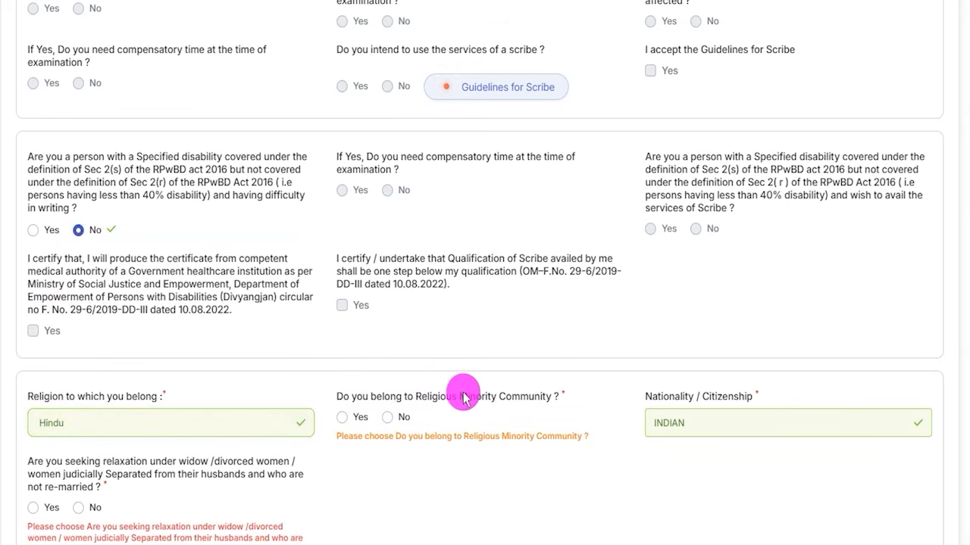
left_click(342, 422)
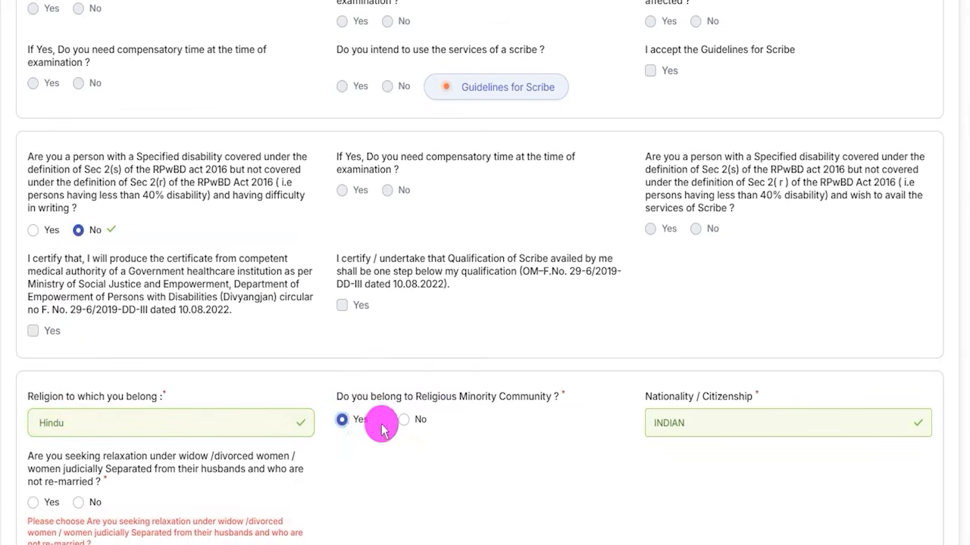
left_click(399, 420)
Check the Nationality field, answer No to the widow/divorced women relaxation, and answer Yes to being an Ex-Serviceman
scroll(450, 400, "down", 3)
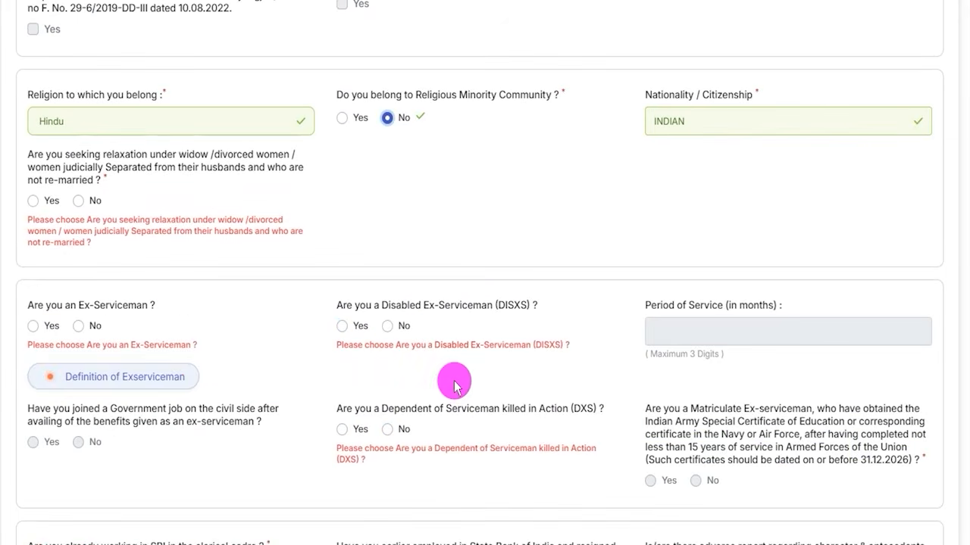
scroll(720, 385, "up", 2)
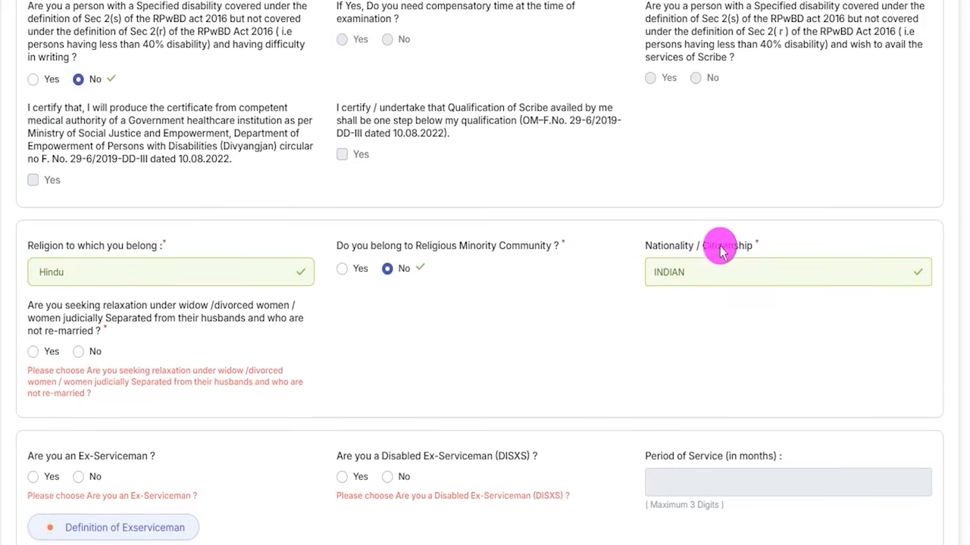
scroll(666, 265, "down", 2)
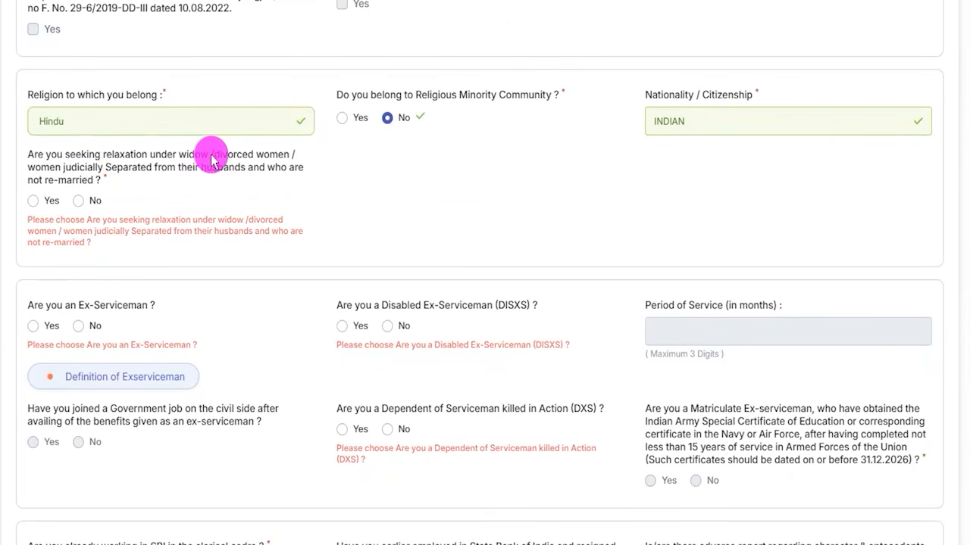
left_click(33, 202)
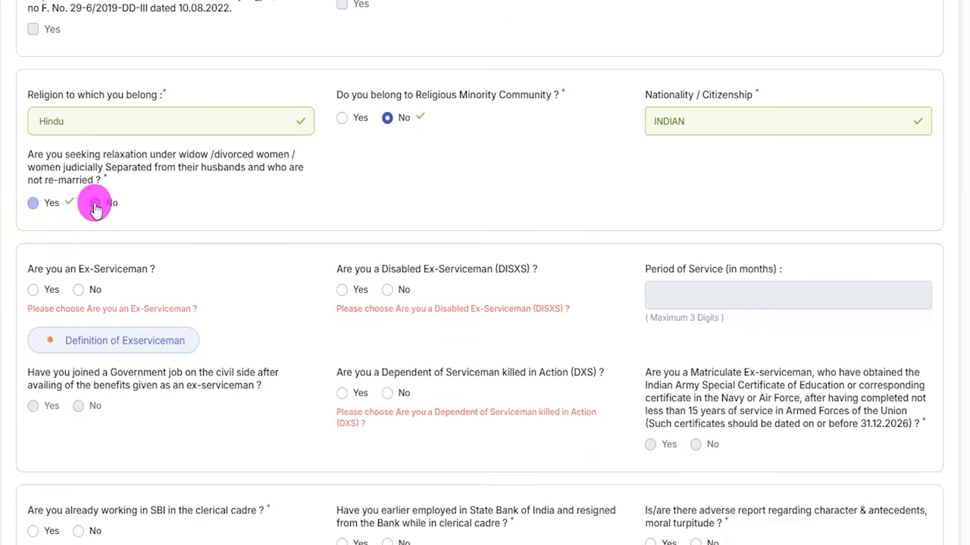
left_click(33, 295)
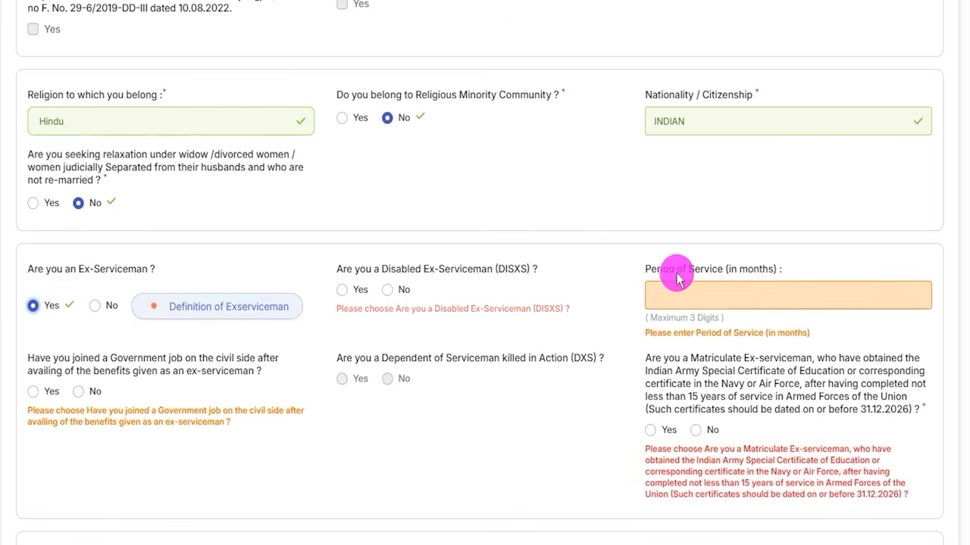
Answer No to being an Ex-Serviceman, a Disabled Ex-Serviceman (DISXS) and a Dependent of Serviceman killed in Action (DXS), trying Yes on the last two first
left_click(692, 300)
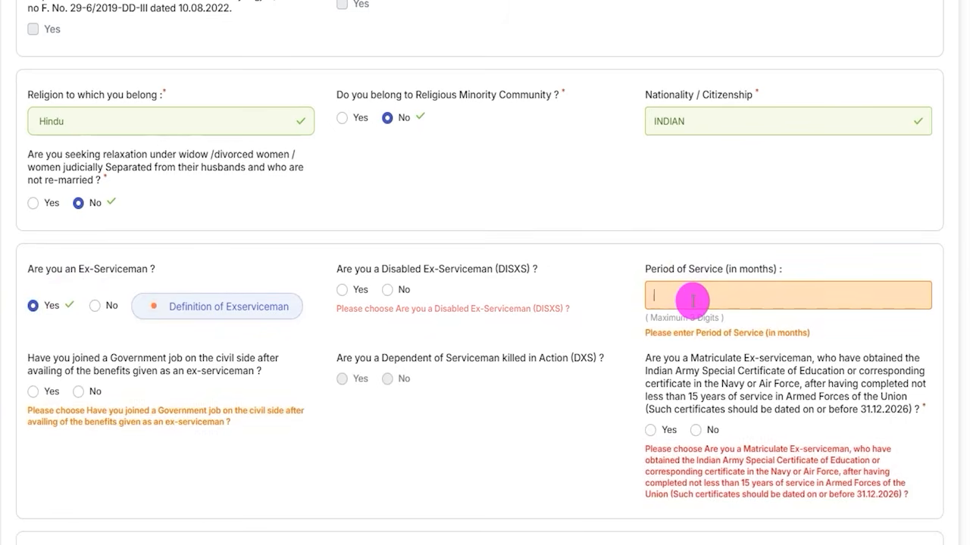
left_click(98, 307)
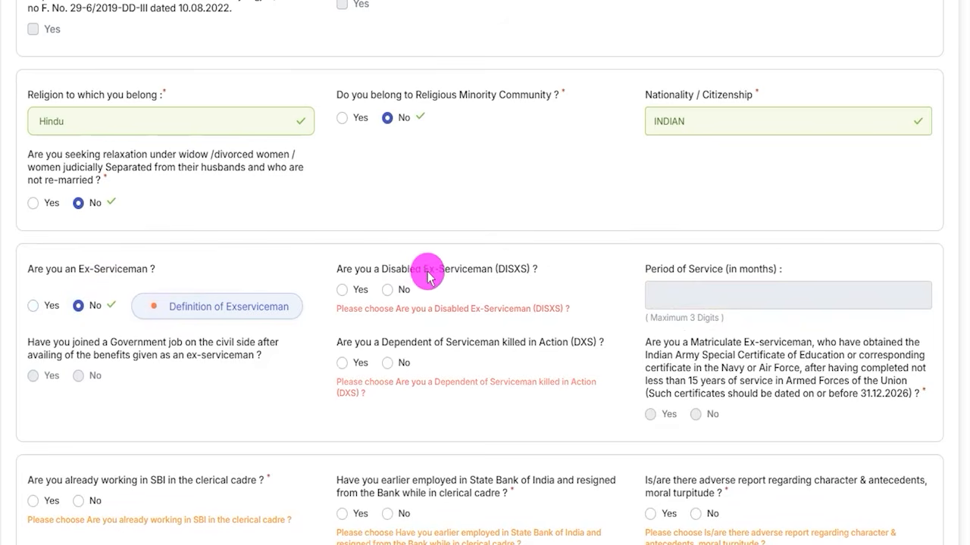
left_click(343, 293)
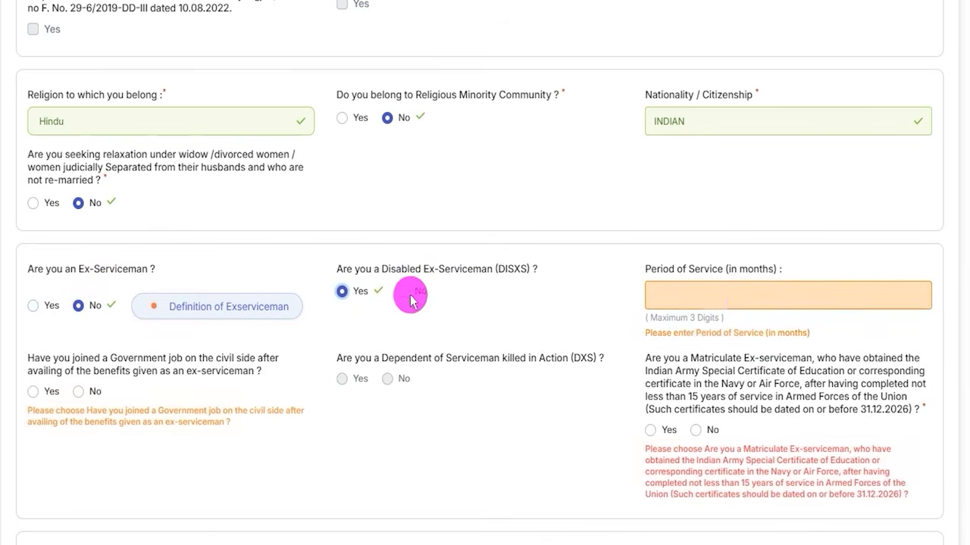
left_click(716, 298)
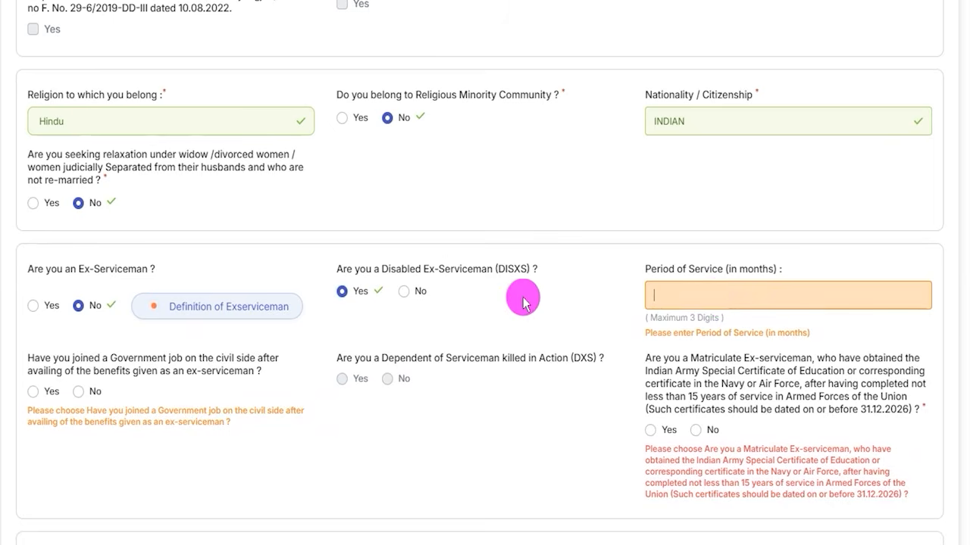
left_click(403, 293)
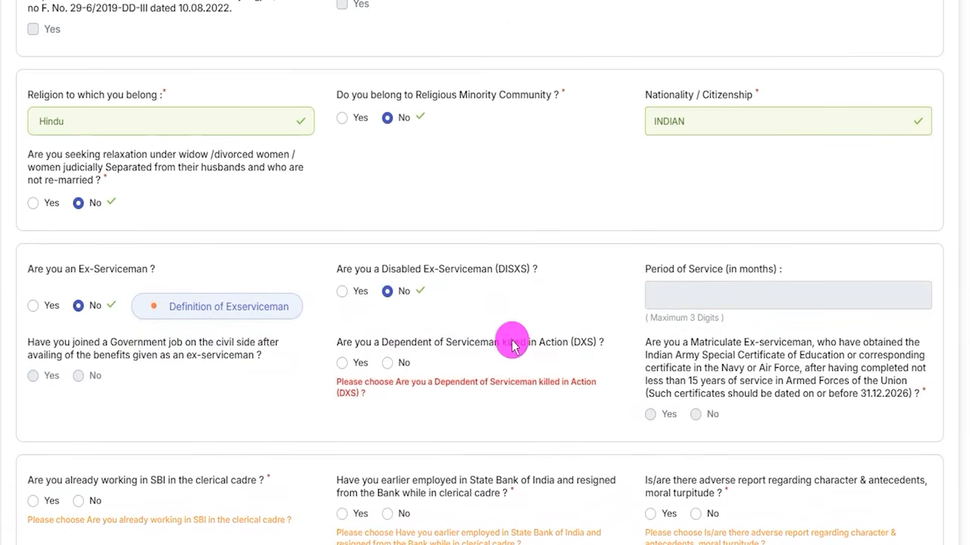
left_click(343, 365)
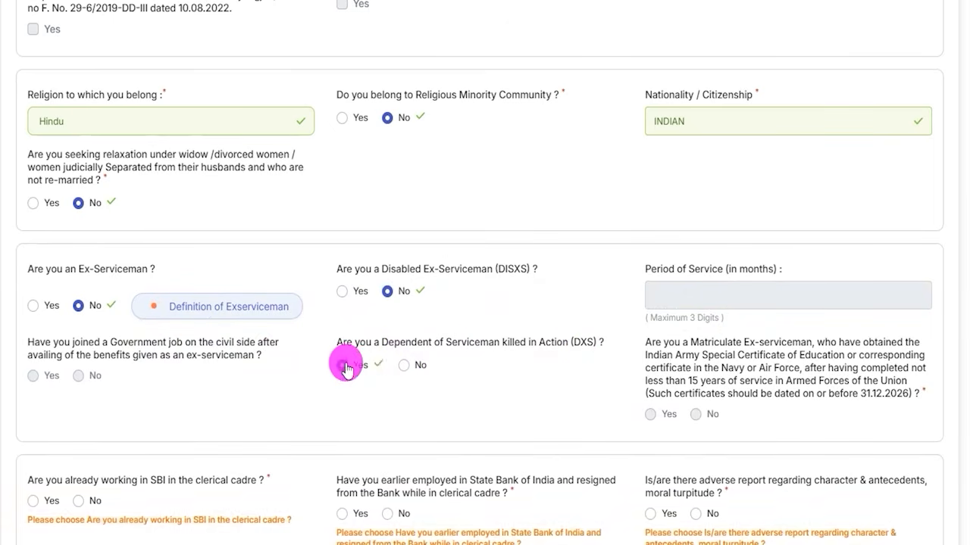
left_click(407, 366)
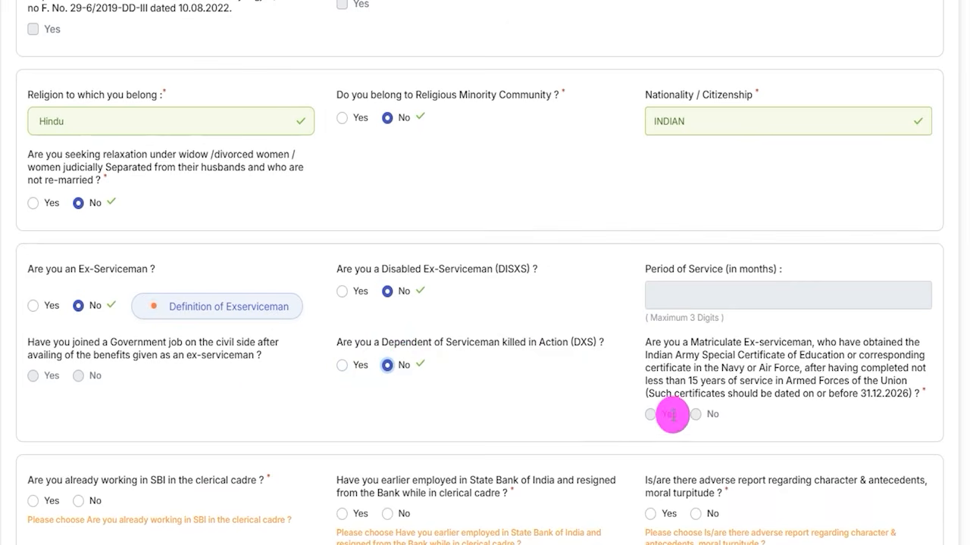
Answer No to working in SBI's clerical cadre, to earlier SBI employment and resignation, and to adverse character reports, trying Yes on each first
scroll(335, 402, "down", 3)
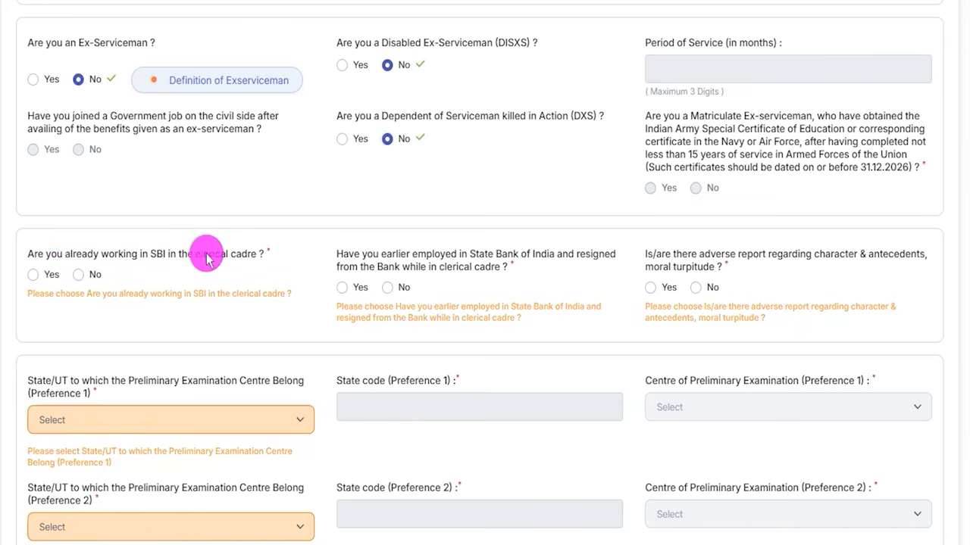
left_click(34, 276)
left_click(79, 275)
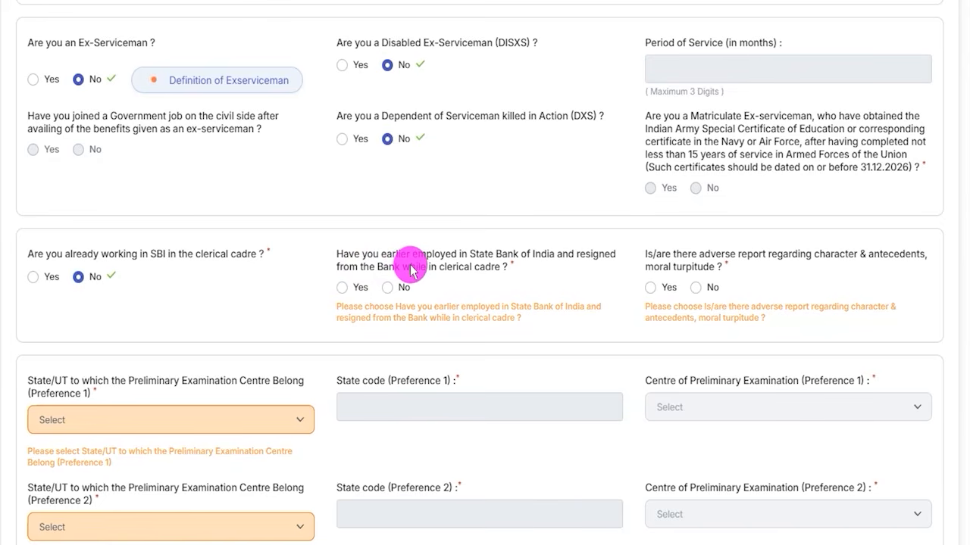
left_click(343, 288)
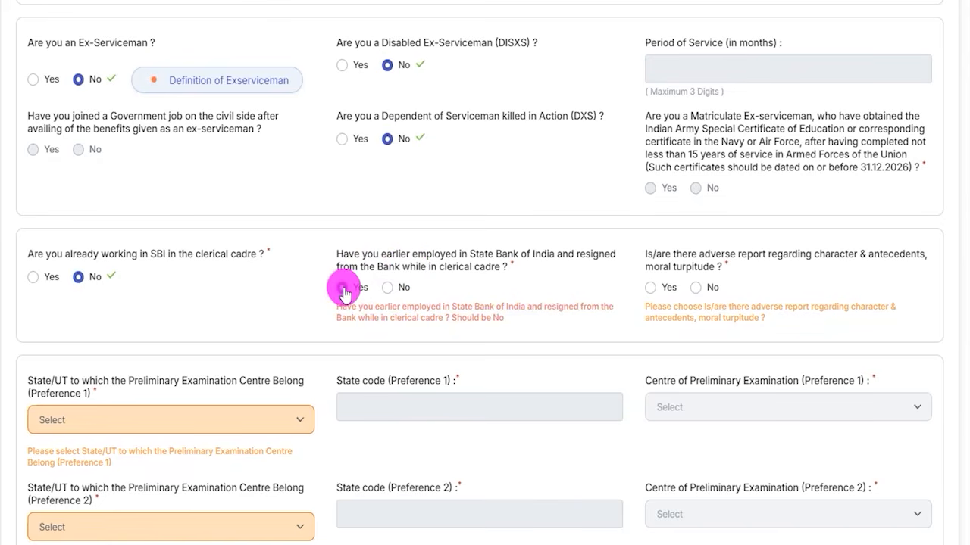
left_click(389, 291)
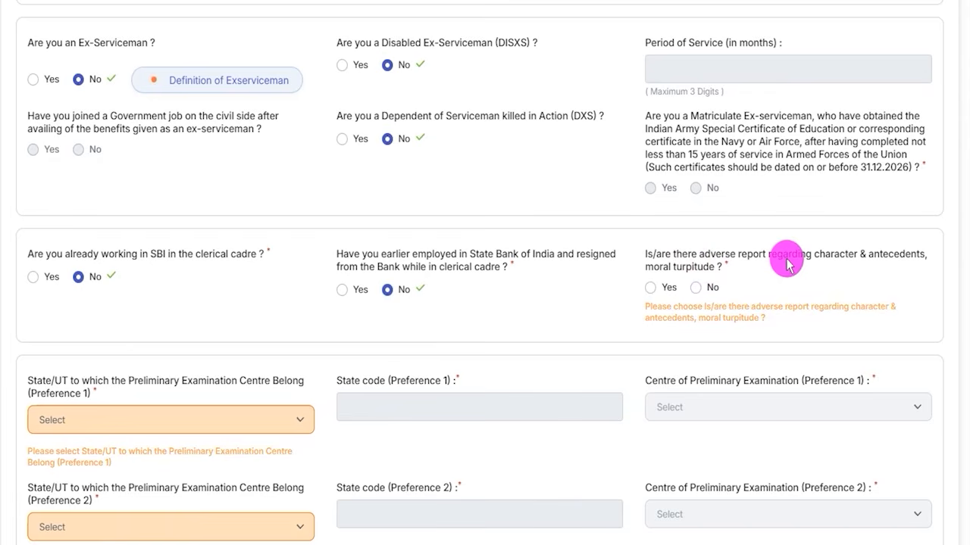
left_click(649, 289)
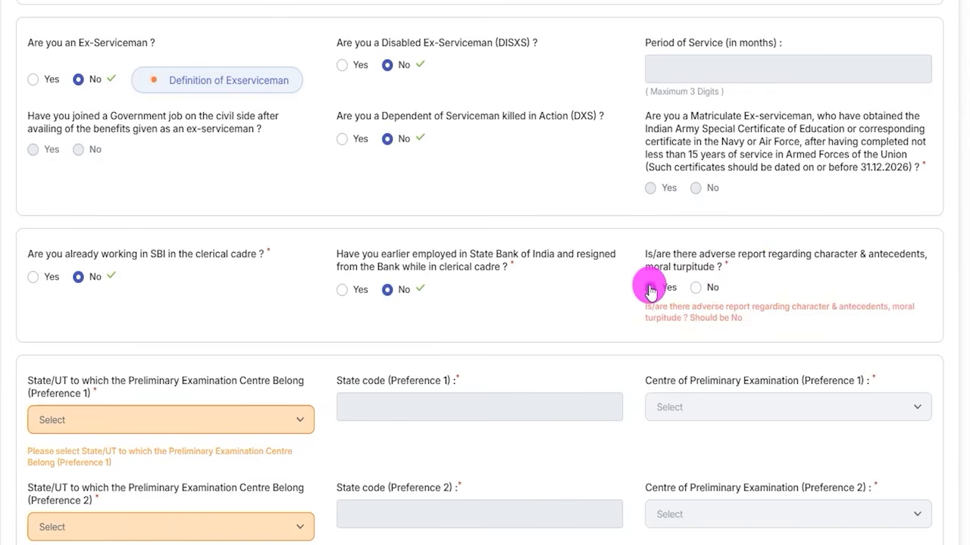
left_click(695, 290)
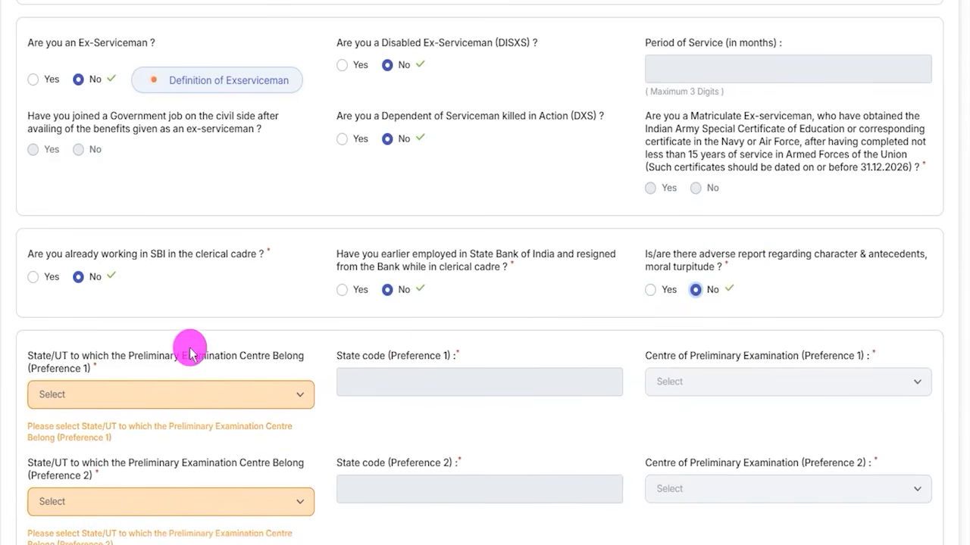
Set Preliminary Examination Preference 1 to the state Uttar Pradesh with Meerut as the centre
scroll(193, 346, "down", 2)
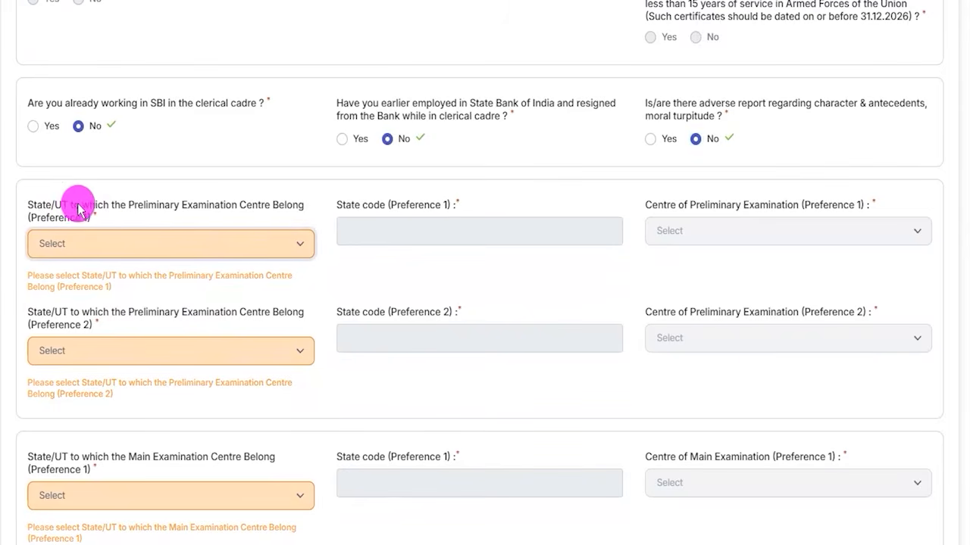
scroll(162, 227, "down", 1)
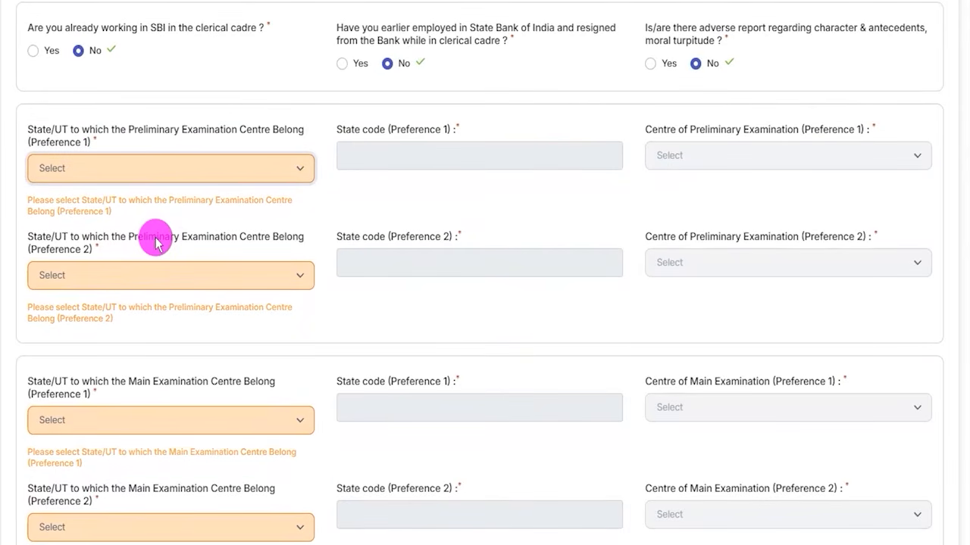
left_click(181, 170)
scroll(114, 401, "down", 4)
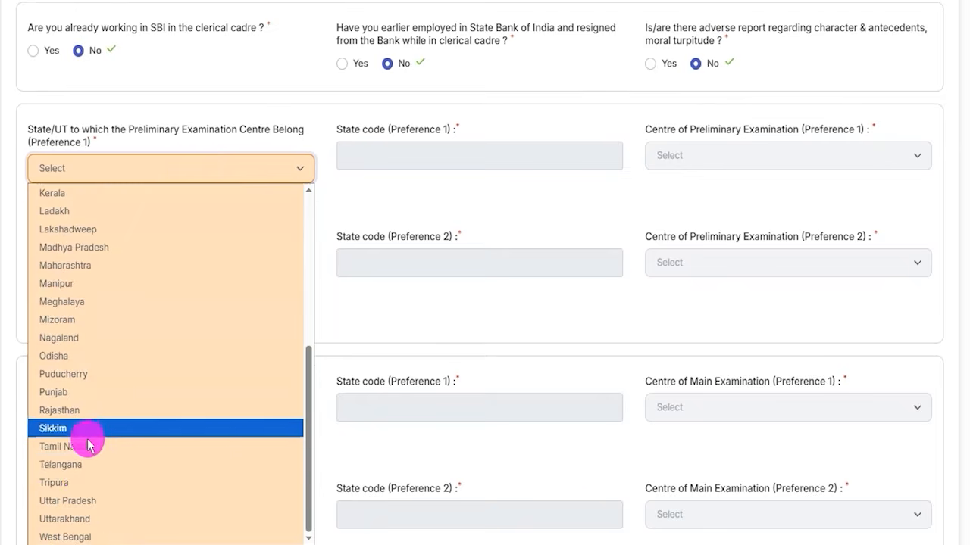
left_click(76, 504)
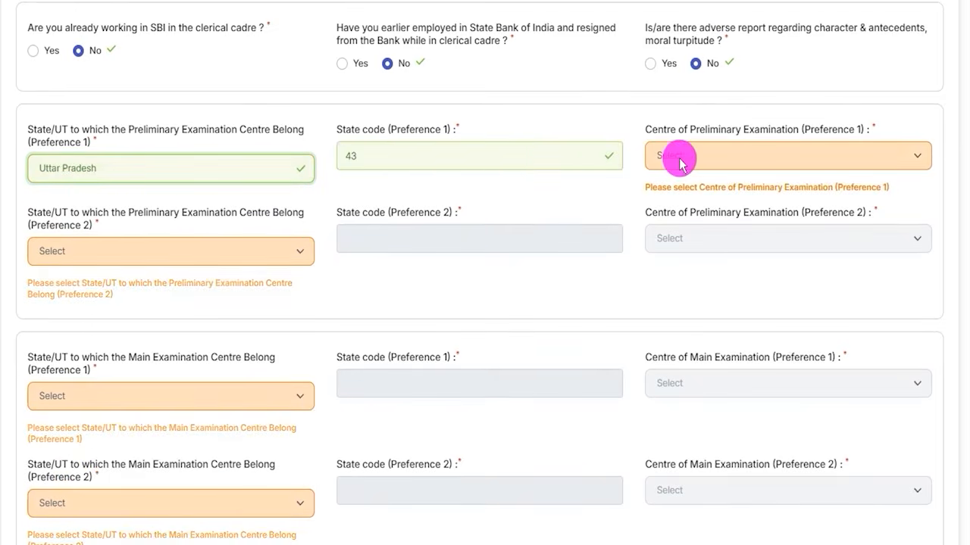
left_click(690, 159)
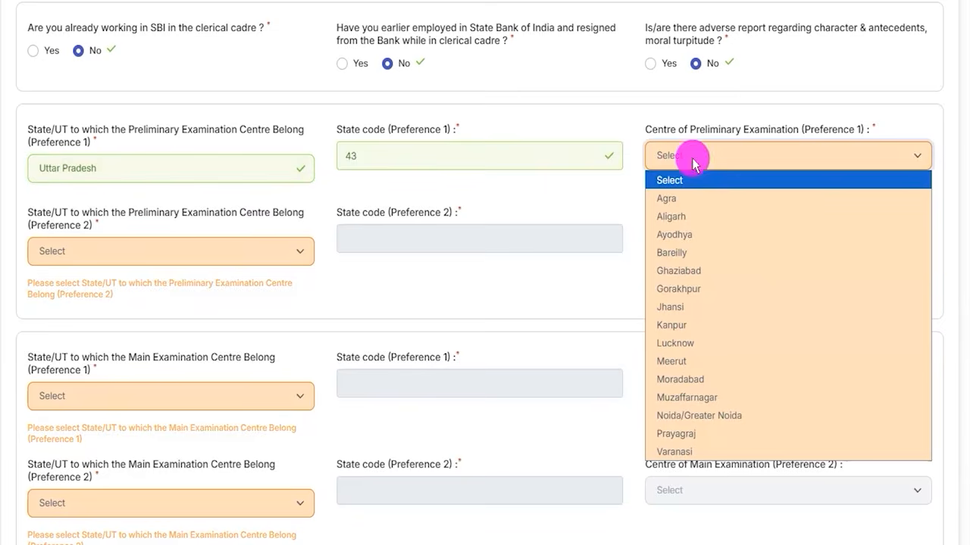
left_click(679, 362)
Set Preliminary Examination Preference 2 to the state Uttarakhand with Dehradun as the centre
left_click(206, 239)
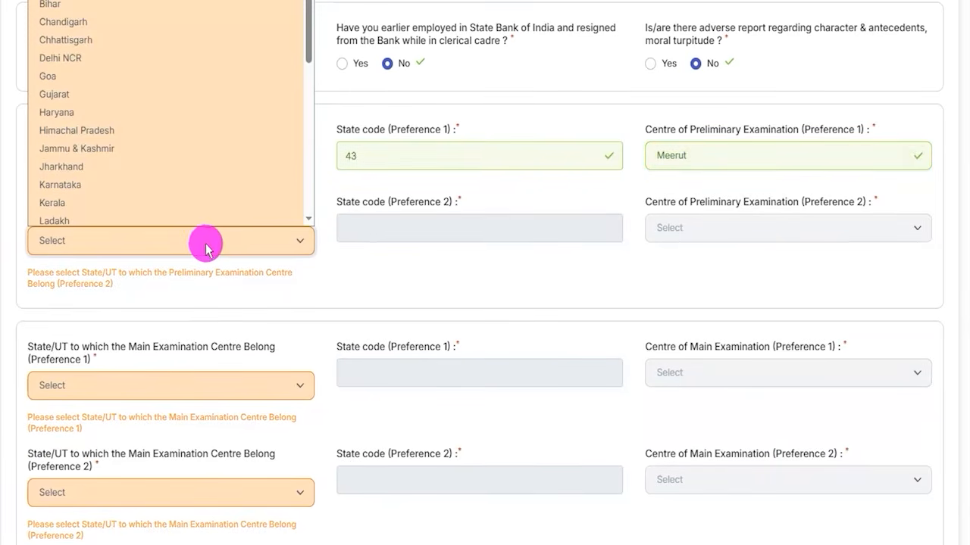
scroll(174, 176, "down", 3)
scroll(155, 170, "down", 3)
left_click(81, 197)
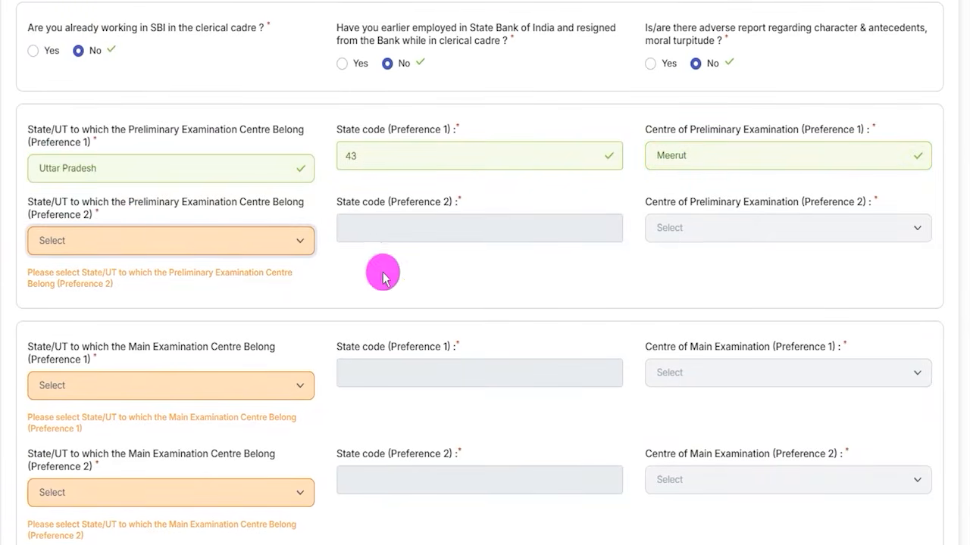
left_click(679, 231)
left_click(678, 272)
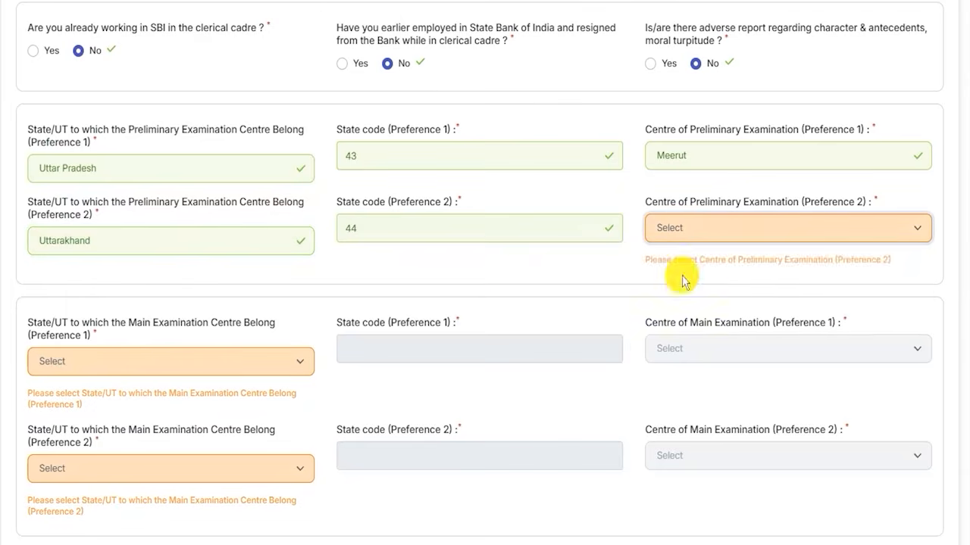
Set Main Examination Preference 1 to the state Himachal Pradesh with Kangra as the centre
scroll(156, 221, "down", 2)
left_click(156, 202)
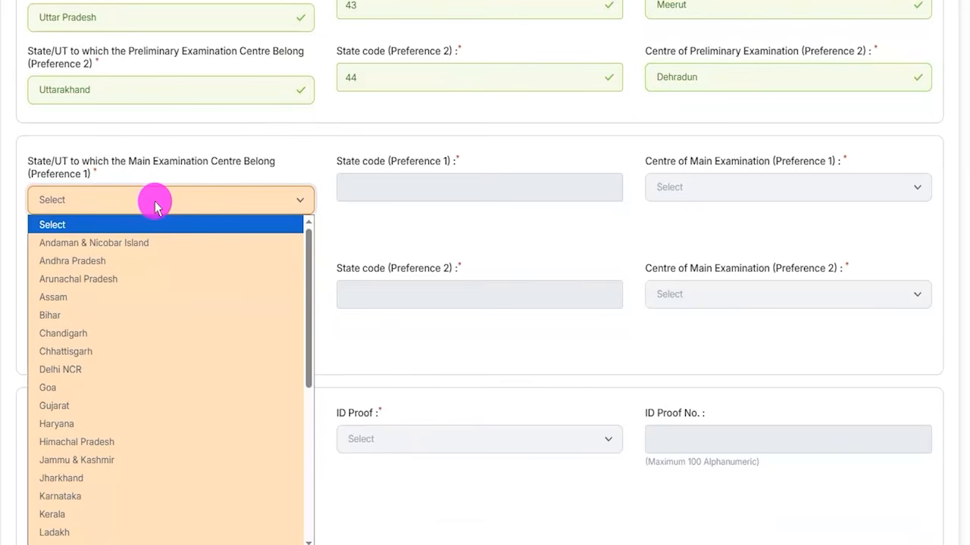
left_click(87, 443)
left_click(642, 195)
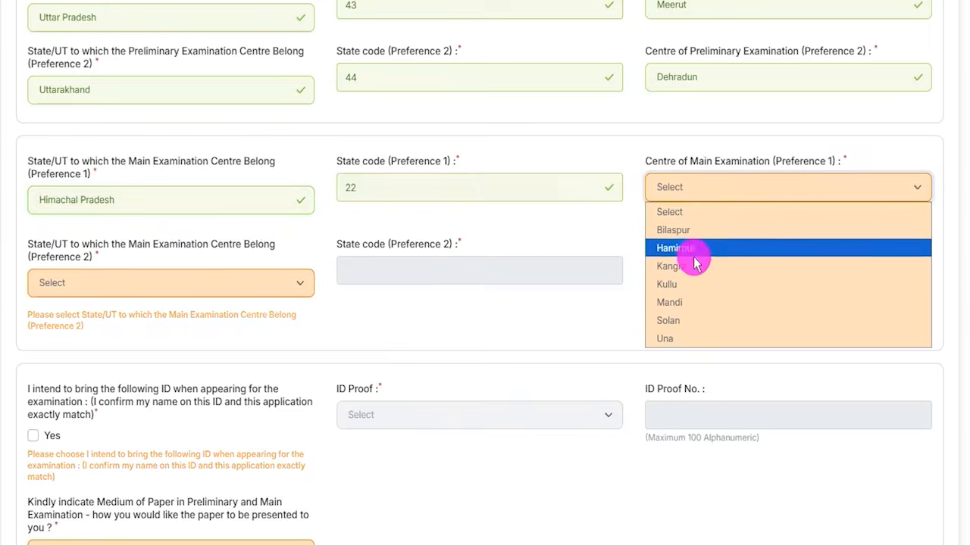
left_click(677, 264)
Set Main Examination Preference 2 to the state Uttarakhand with Roorkee as the centre
left_click(221, 279)
scroll(155, 231, "down", 5)
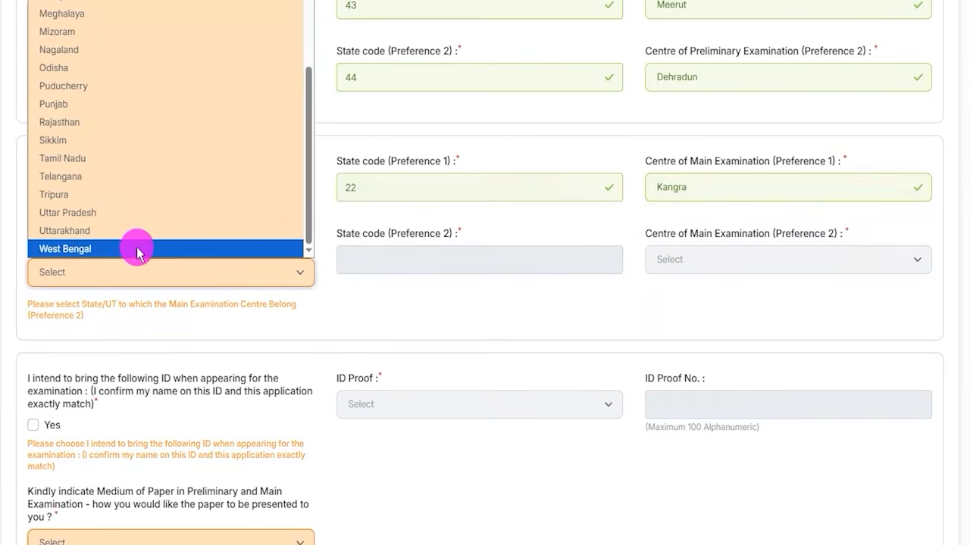
left_click(162, 231)
left_click(708, 260)
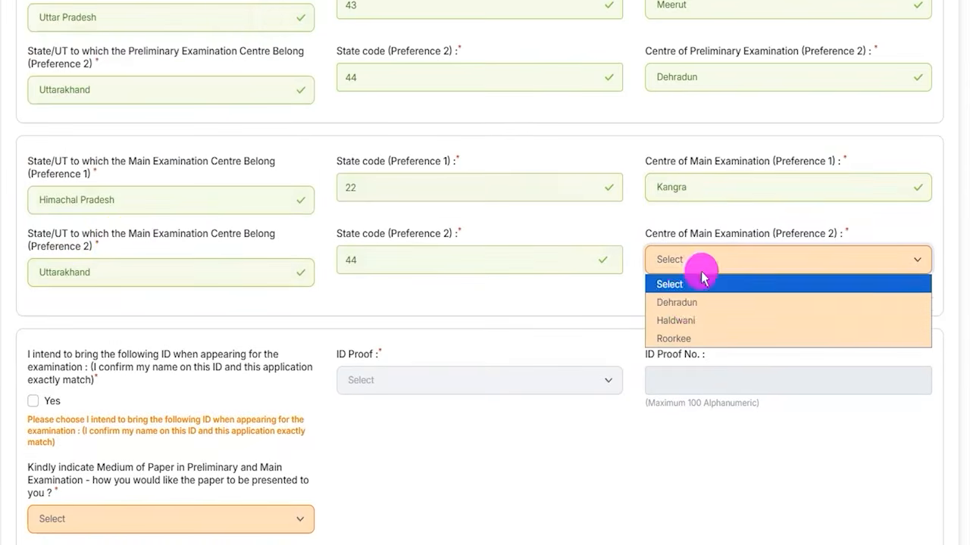
left_click(676, 339)
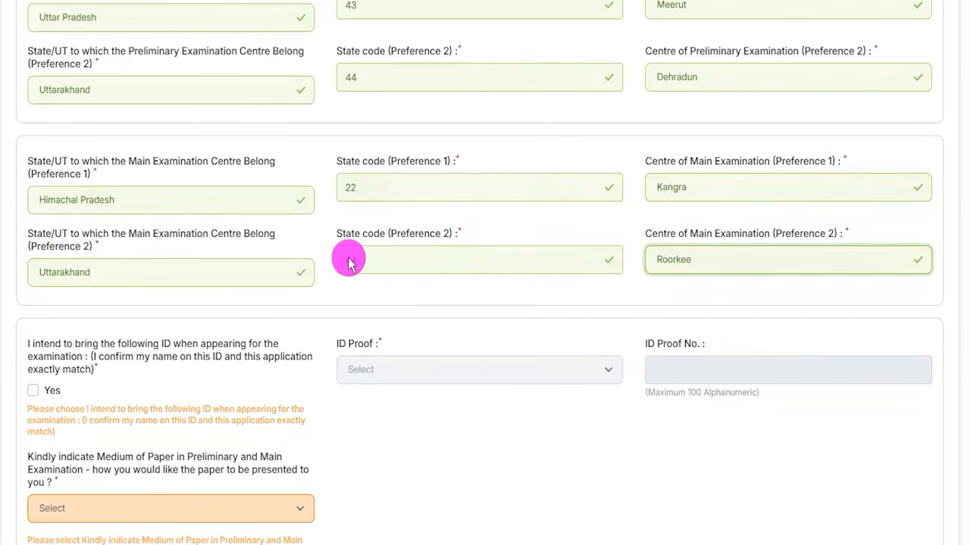
Confirm the ID declaration with Aadhaar Card as the ID proof, and set the medium of paper to English and Hindi
scroll(284, 303, "down", 2)
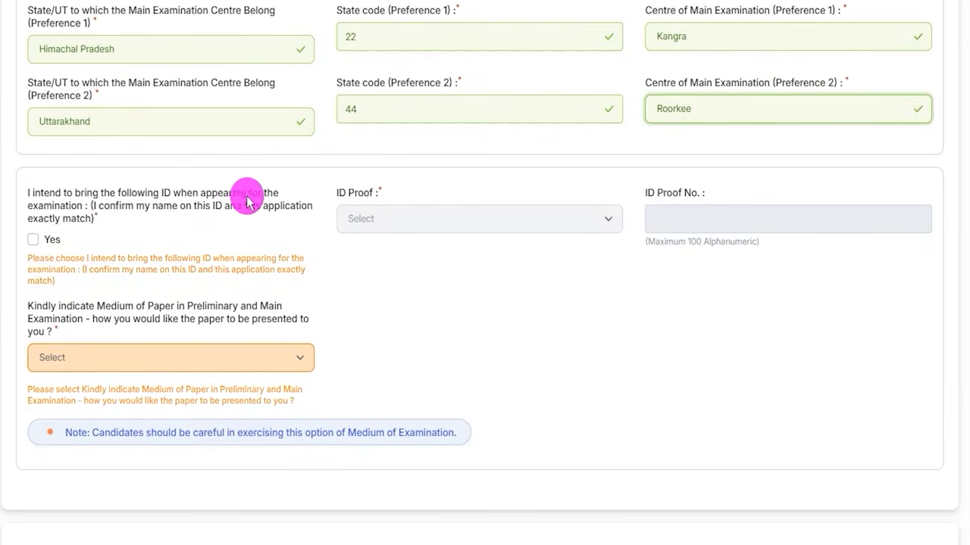
left_click(33, 239)
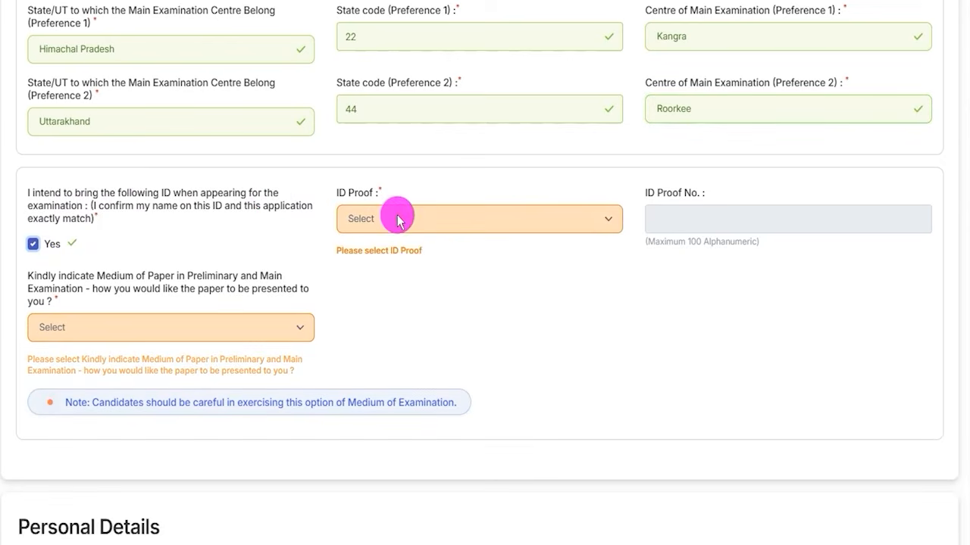
left_click(399, 219)
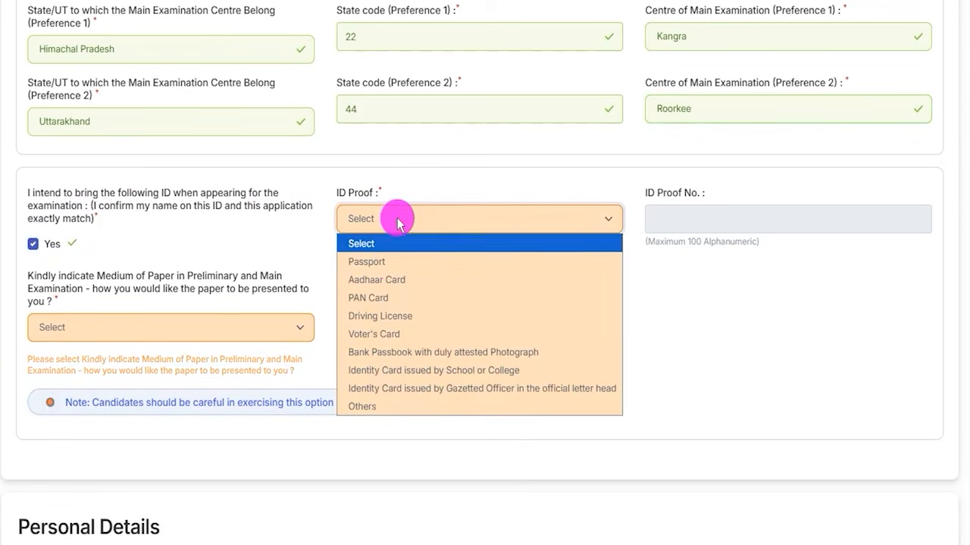
left_click(384, 282)
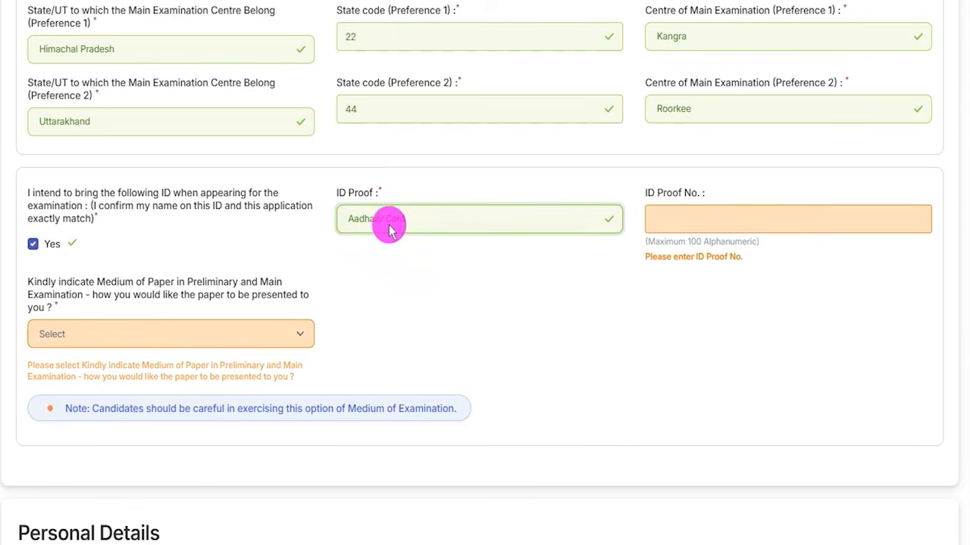
left_click(676, 219)
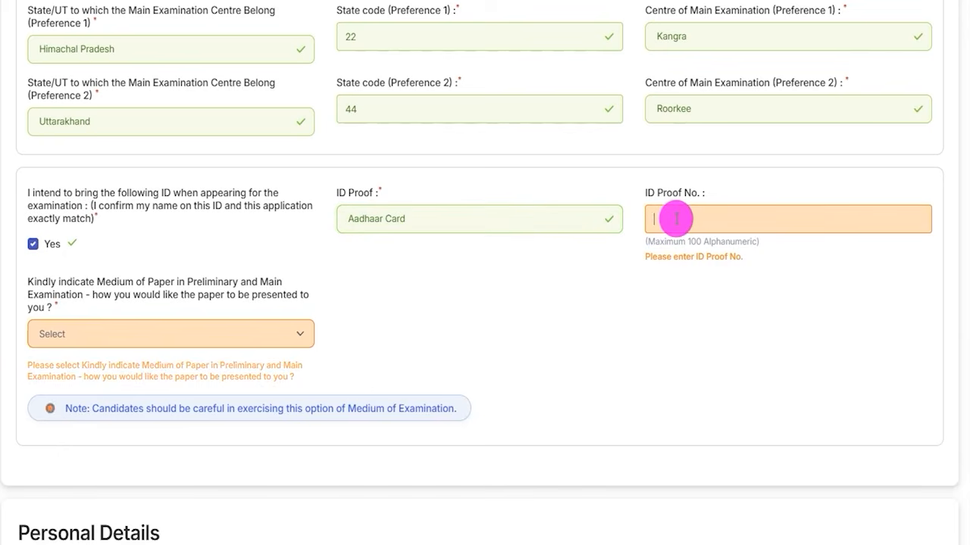
left_click(148, 327)
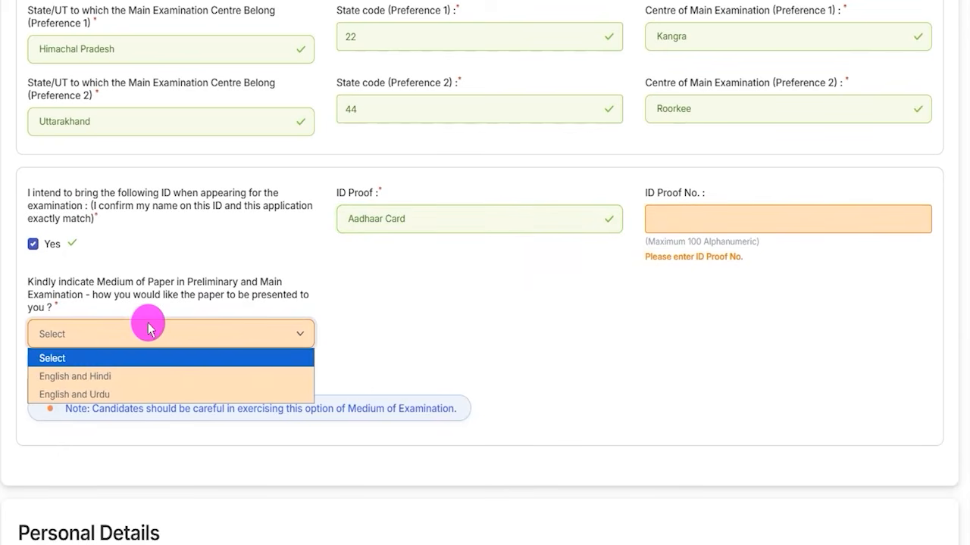
left_click(105, 382)
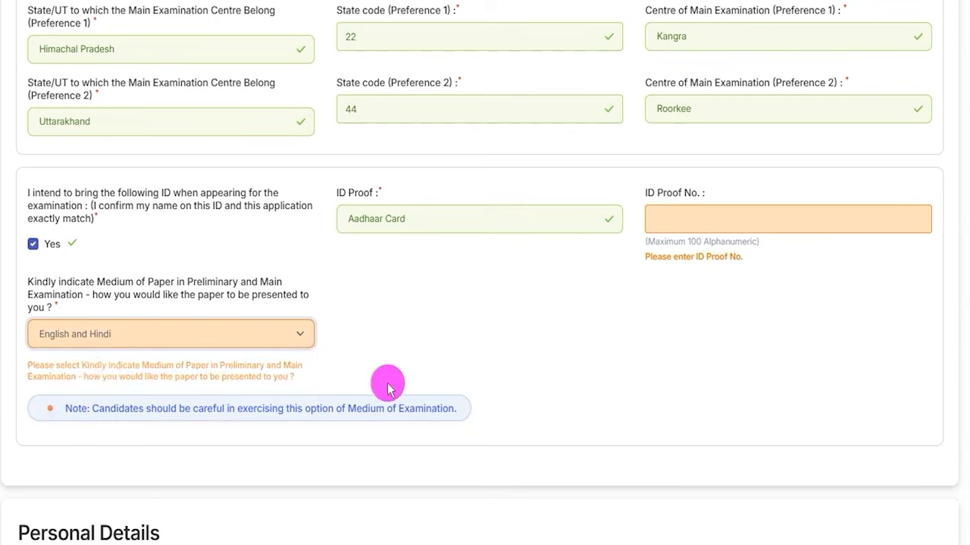
Examine the day, month and year fields for Date of Birth and the gender question under Personal Details
scroll(426, 316, "down", 3)
scroll(212, 280, "down", 2)
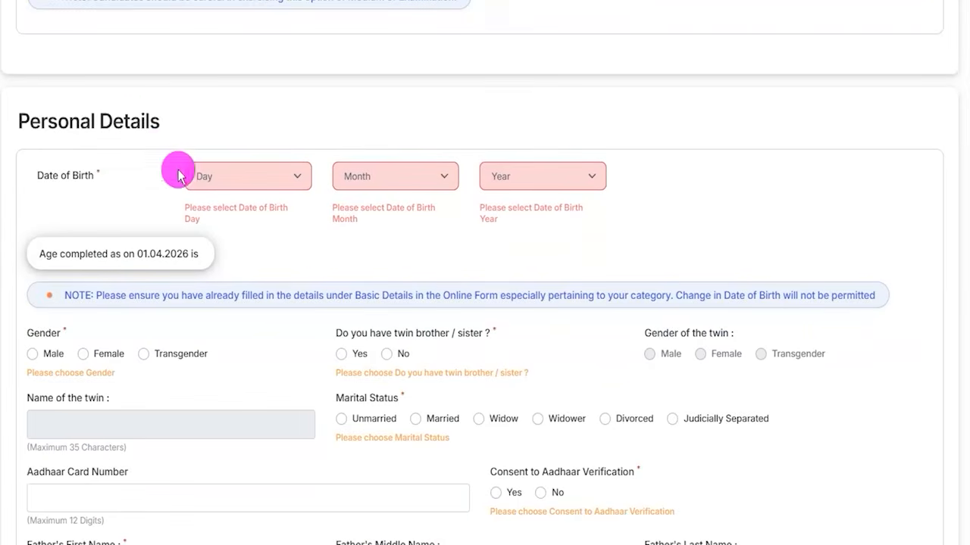
left_click(240, 173)
left_click(368, 181)
left_click(495, 173)
scroll(277, 258, "down", 1)
scroll(277, 259, "down", 3)
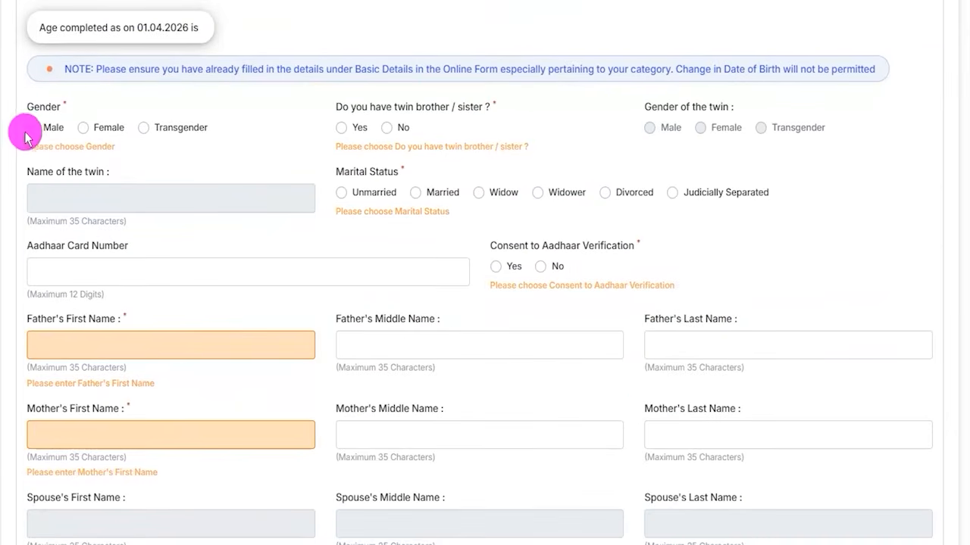
Set the applicant's gender to Male under Personal Details
left_click(33, 130)
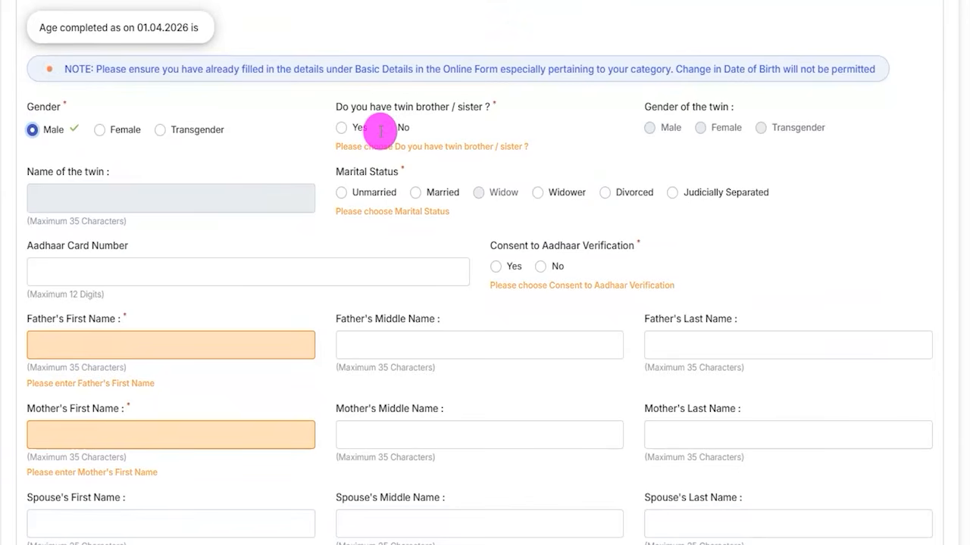
left_click(342, 129)
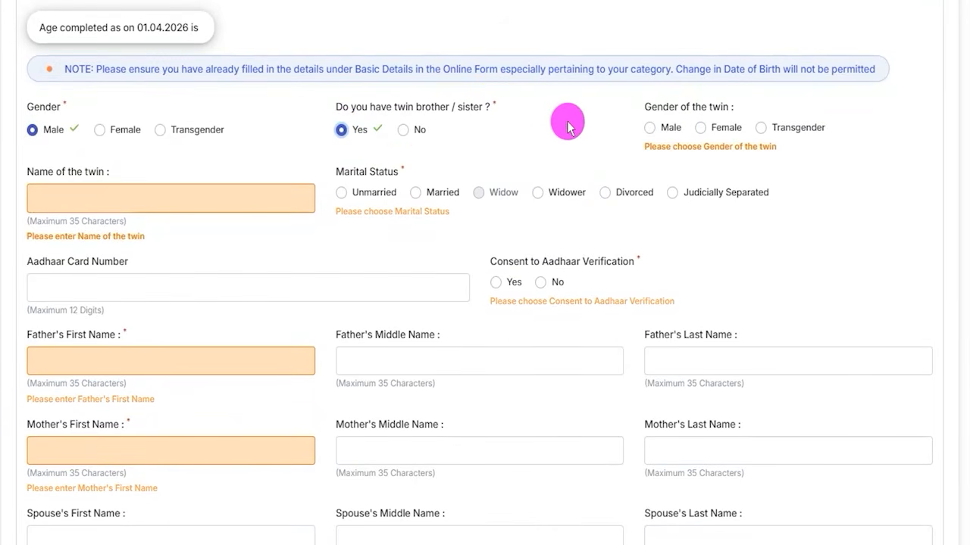
left_click(649, 127)
left_click(120, 179)
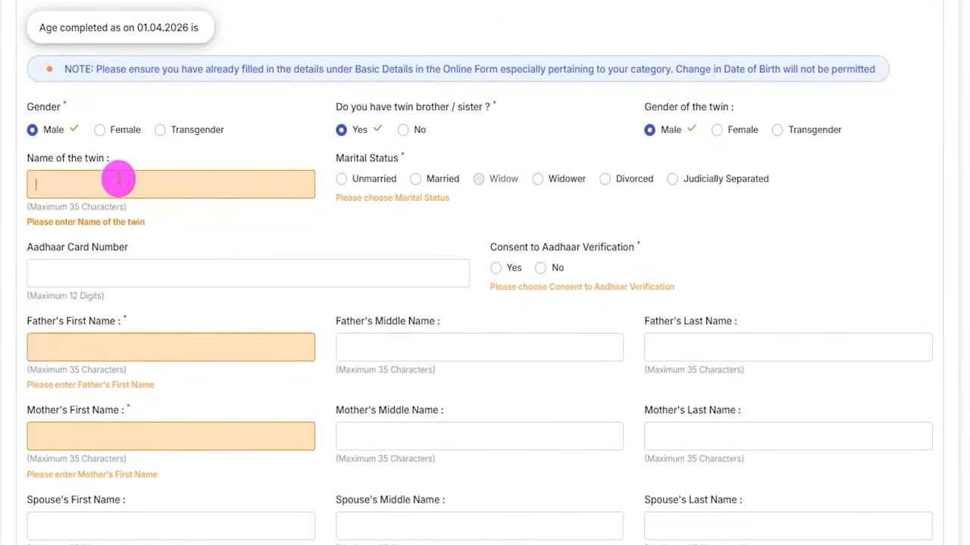
Answer No to having a twin, set the marital status to Unmarried, and give consent to Aadhaar verification
left_click(406, 130)
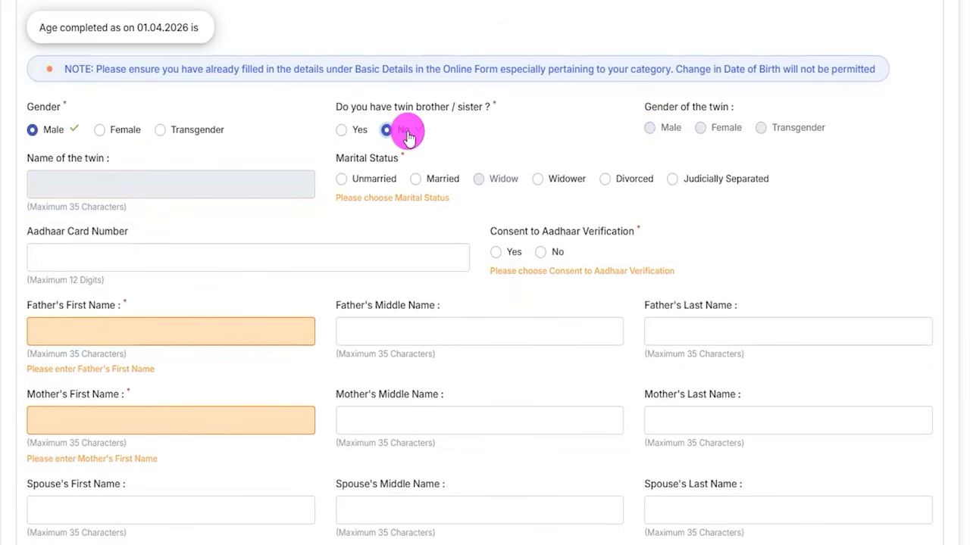
left_click(342, 179)
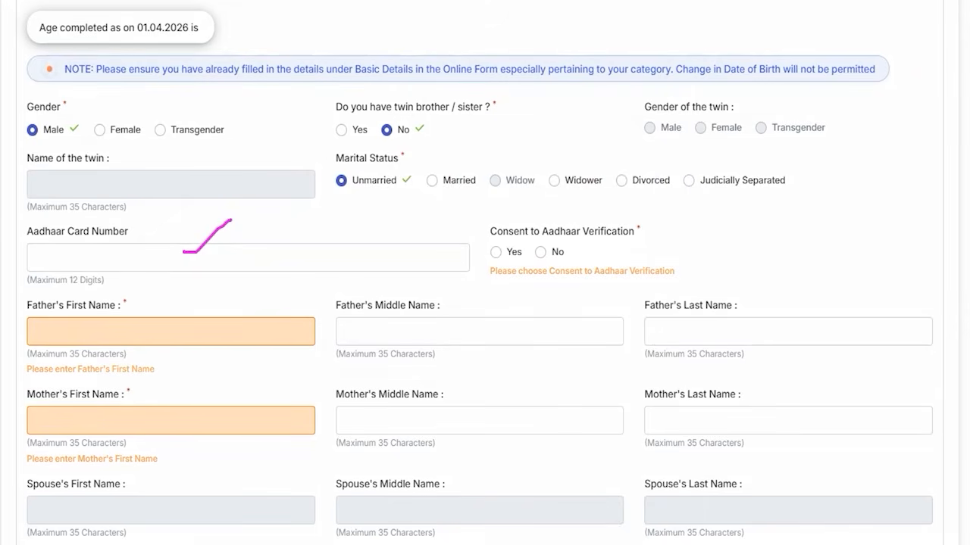
left_click(539, 253)
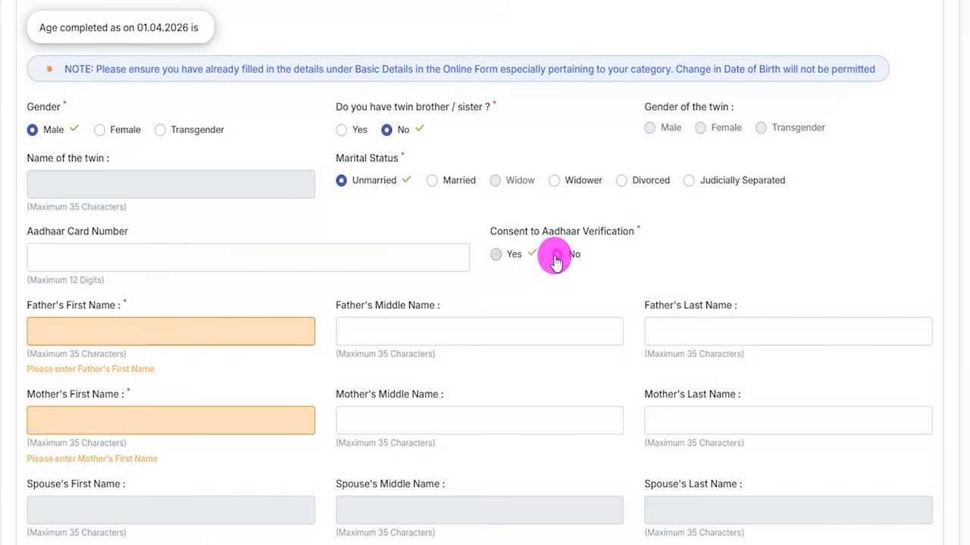
Examine the first, middle and last name fields for the father, mother and spouse
scroll(288, 291, "down", 3)
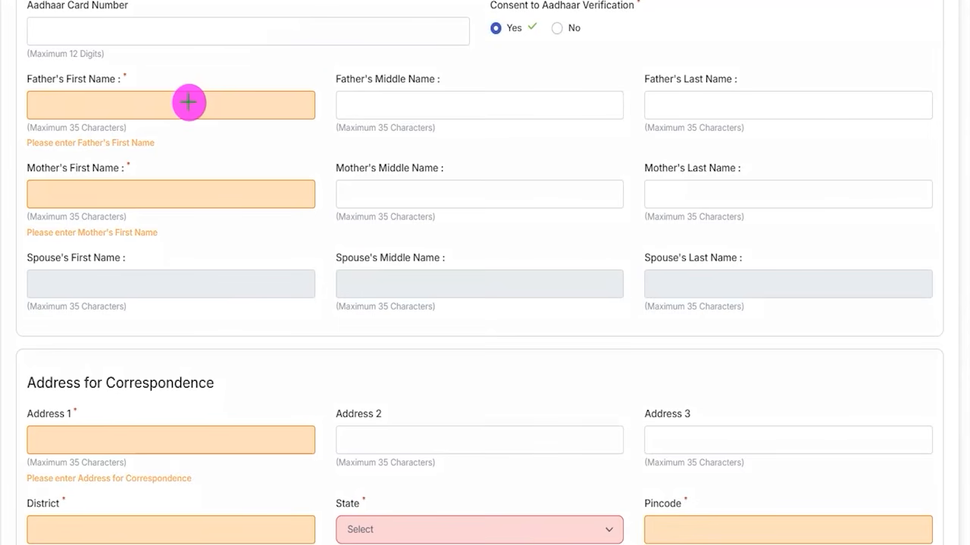
left_click_drag(188, 102, 243, 63)
left_click_drag(392, 103, 466, 103)
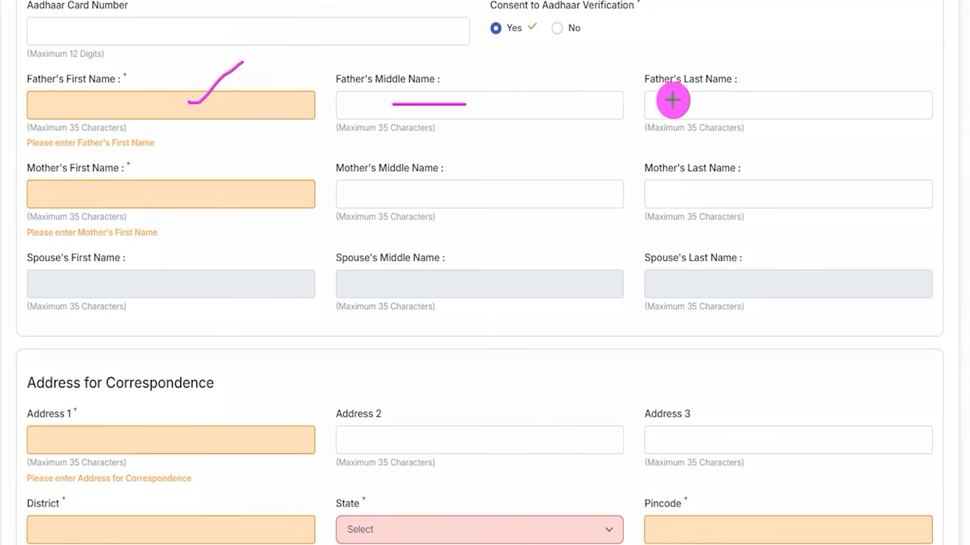
left_click_drag(659, 104, 740, 107)
left_click_drag(490, 106, 531, 108)
left_click_drag(752, 106, 786, 107)
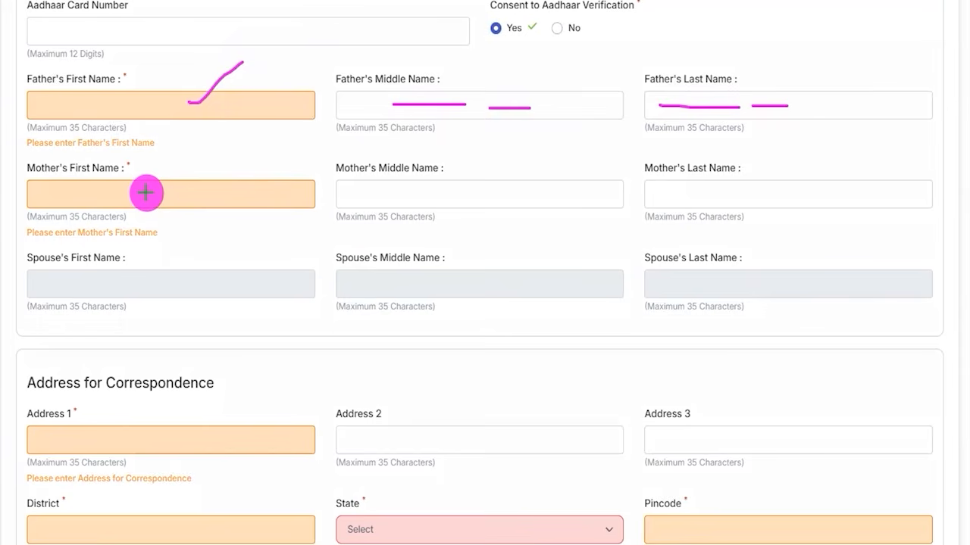
left_click_drag(148, 196, 184, 166)
left_click_drag(377, 186, 420, 186)
left_click_drag(654, 190, 736, 189)
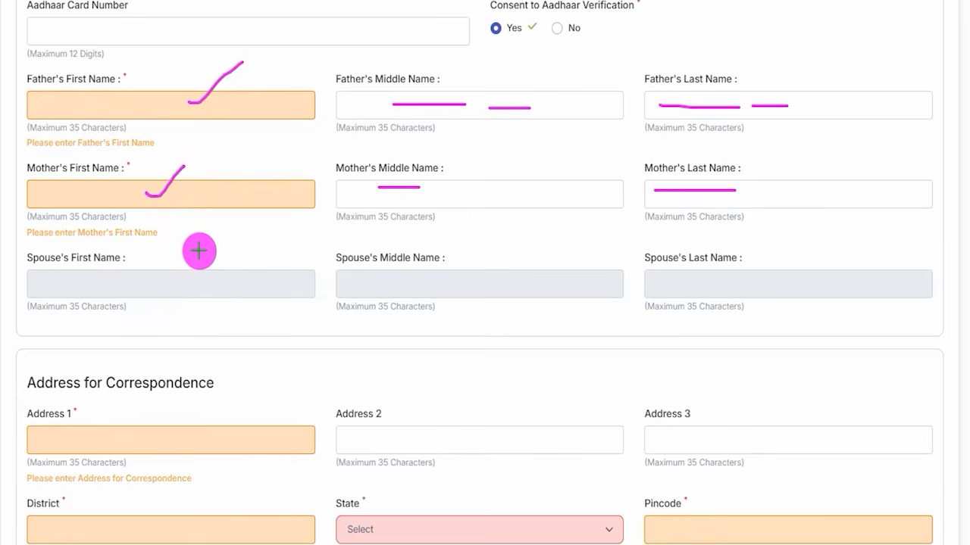
left_click_drag(47, 288, 98, 288)
left_click_drag(382, 286, 404, 286)
left_click_drag(662, 281, 720, 281)
left_click_drag(422, 286, 514, 293)
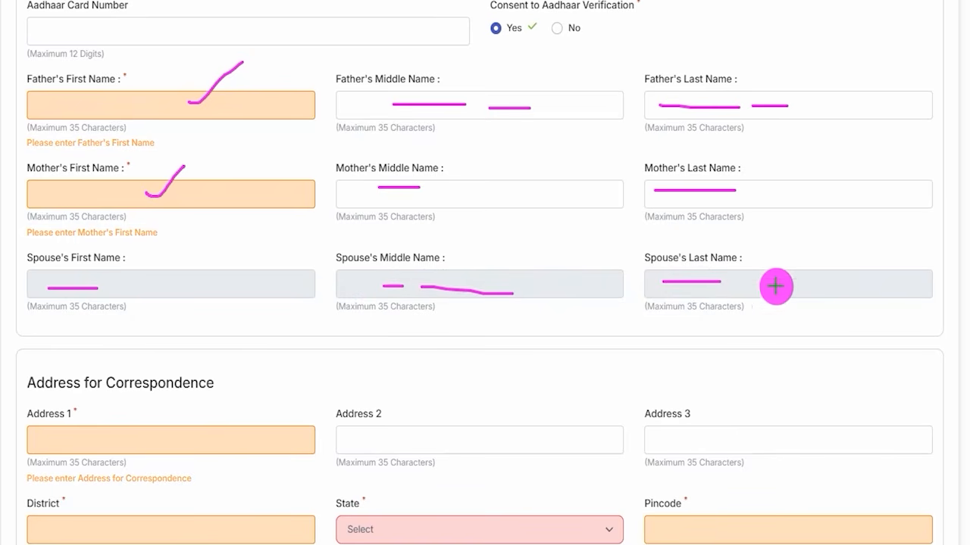
left_click_drag(737, 285, 759, 286)
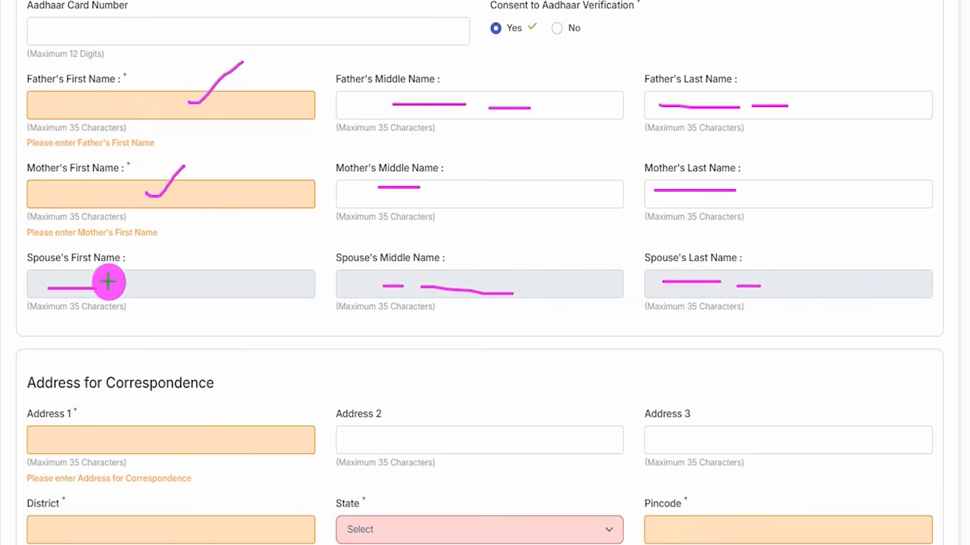
left_click_drag(147, 282, 160, 283)
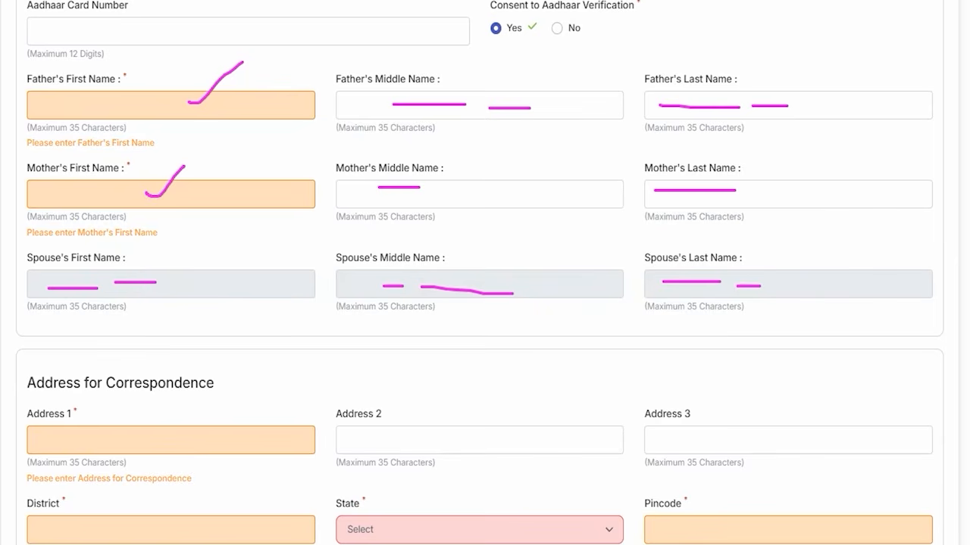
key("Escape")
Examine the correspondence and permanent address fields, including the option to reuse the correspondence address
scroll(297, 325, "down", 4)
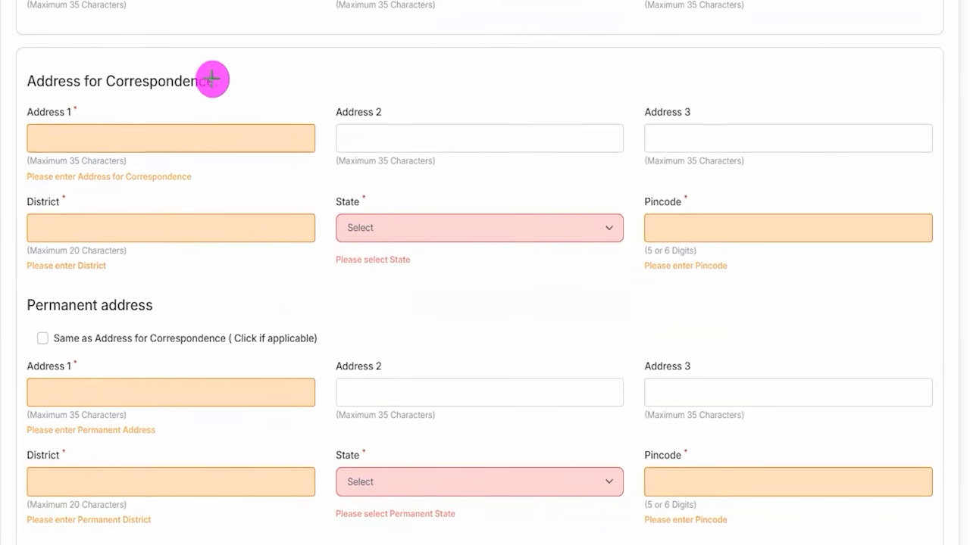
left_click_drag(219, 79, 263, 37)
left_click_drag(157, 138, 275, 138)
left_click_drag(431, 135, 471, 135)
left_click_drag(659, 134, 686, 134)
left_click_drag(692, 232, 713, 232)
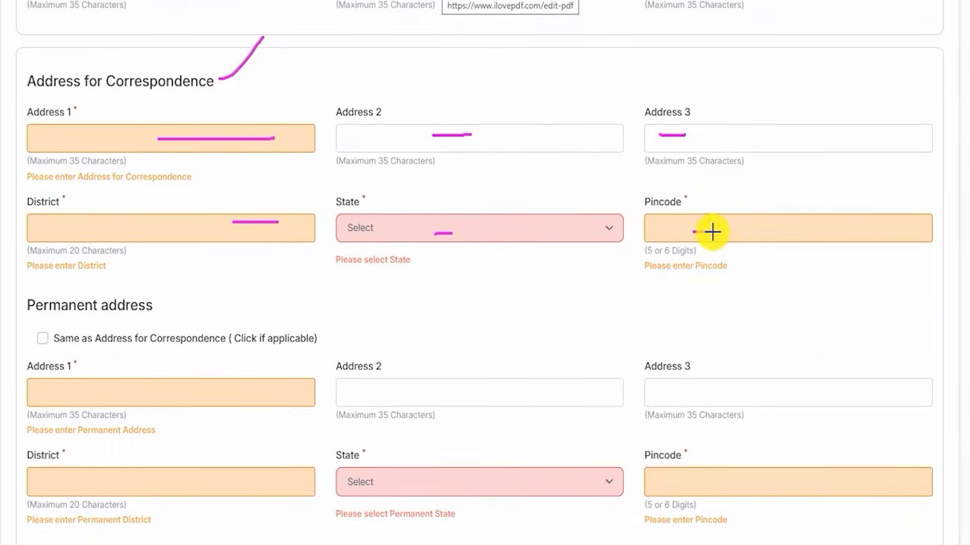
left_click_drag(158, 311, 199, 291)
left_click_drag(159, 393, 262, 392)
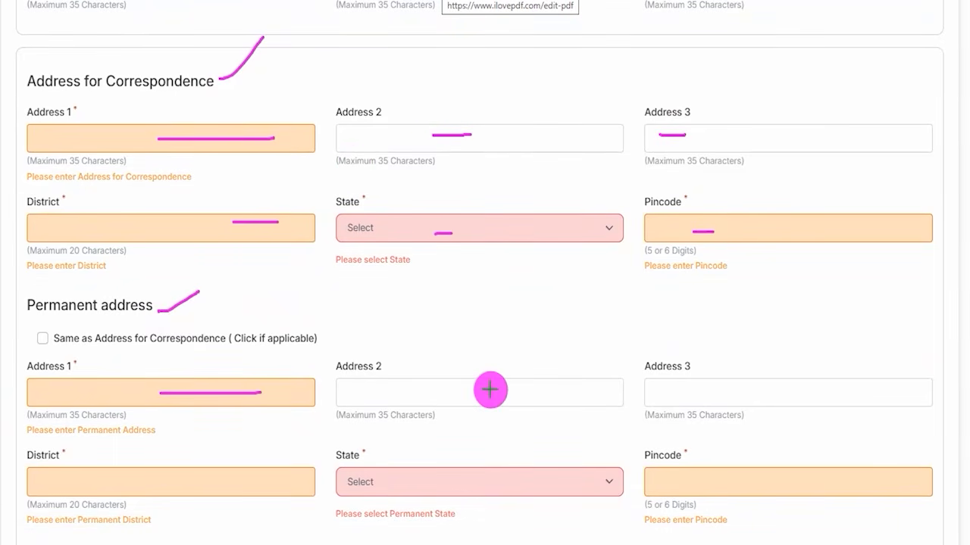
left_click_drag(650, 397, 696, 398)
left_click_drag(156, 476, 219, 481)
left_click_drag(423, 480, 462, 481)
left_click_drag(668, 483, 730, 482)
left_click_drag(178, 319, 211, 298)
left_click_drag(224, 83, 262, 43)
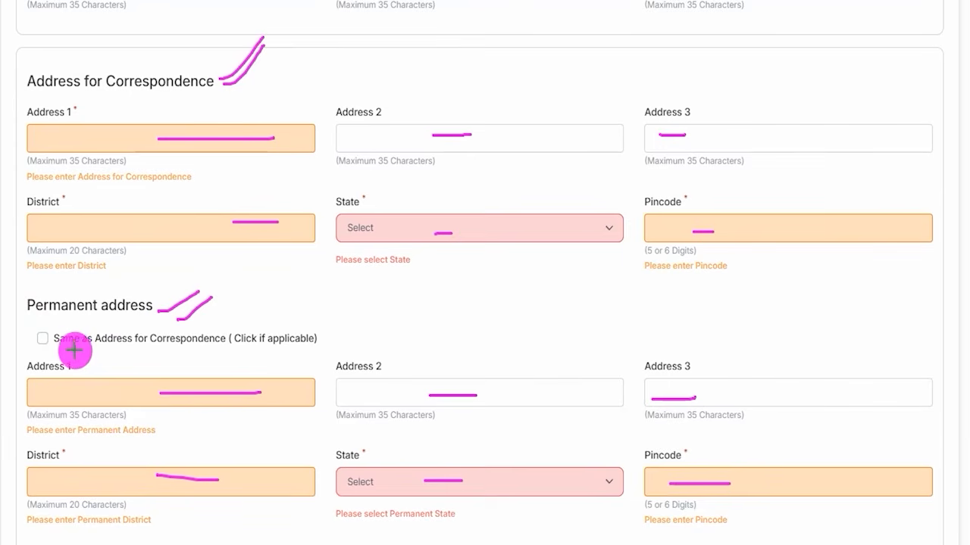
left_click_drag(69, 350, 201, 352)
mouse_move(40, 337)
left_mouse_down()
mouse_move(95, 300)
mouse_move(158, 293)
mouse_move(186, 263)
left_mouse_up()
left_click_drag(111, 100, 307, 99)
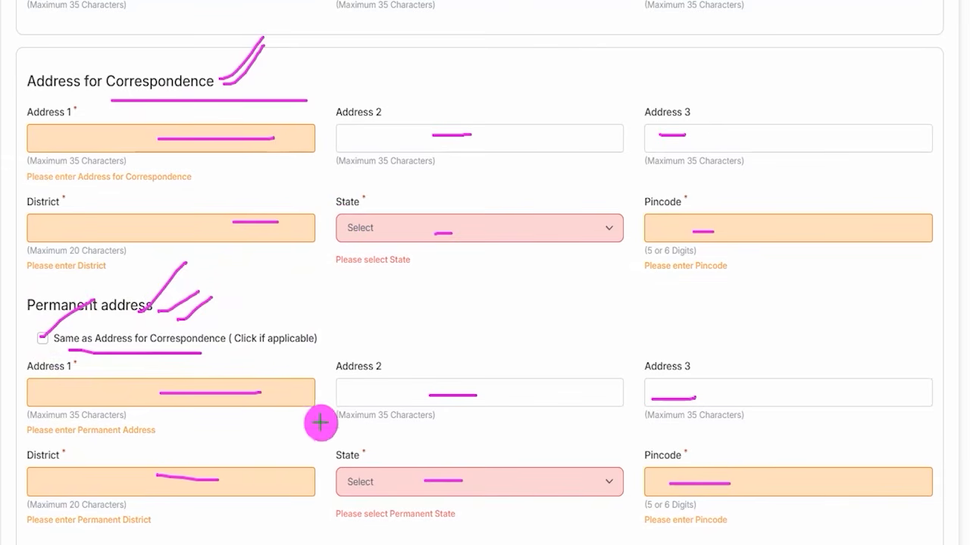
left_click_drag(459, 405, 531, 404)
left_click_drag(595, 426, 707, 427)
left_click_drag(437, 445, 474, 453)
left_click_drag(567, 459, 607, 450)
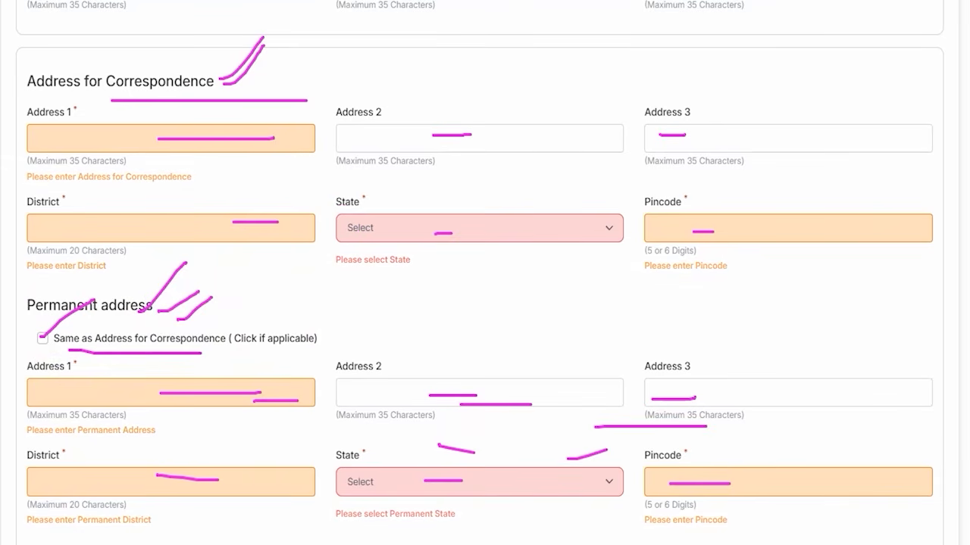
key("Escape")
Review the application fee and validation option, and save the page to move on to Qualification / Experience / Languages
scroll(373, 230, "down", 6)
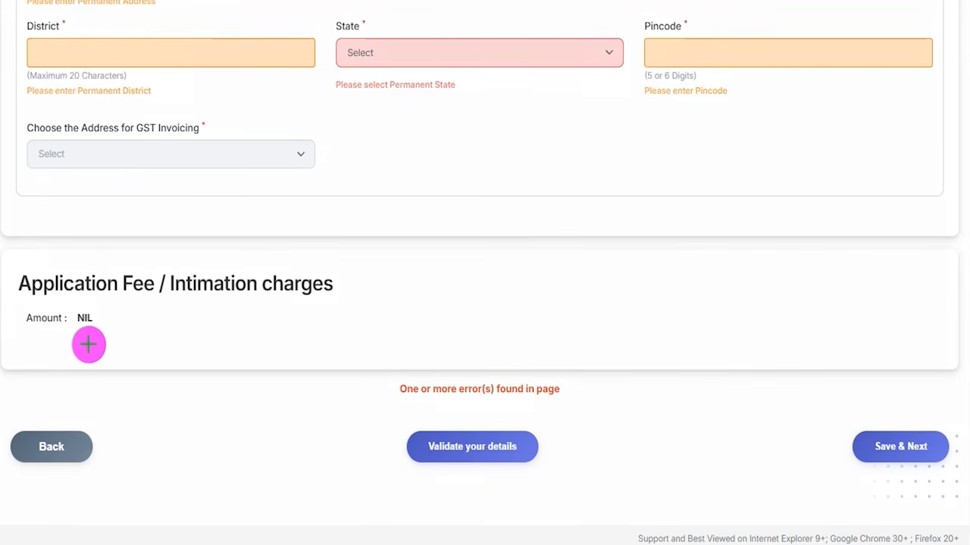
left_click_drag(99, 310, 106, 331)
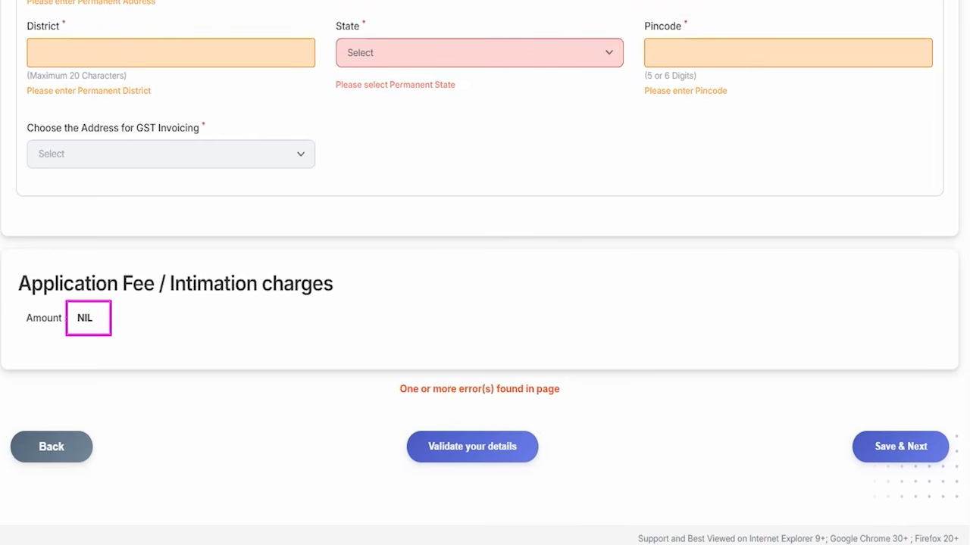
left_click_drag(299, 346, 405, 433)
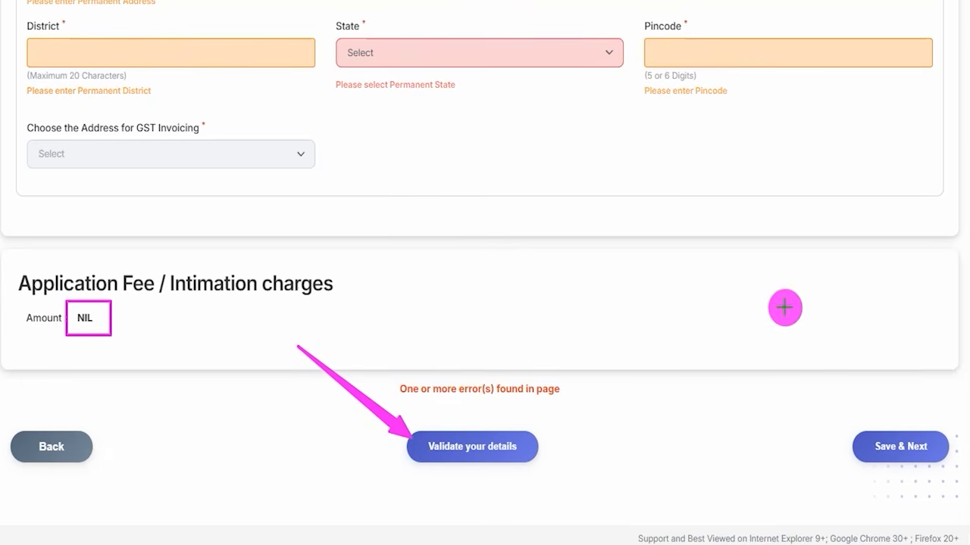
left_click(865, 438)
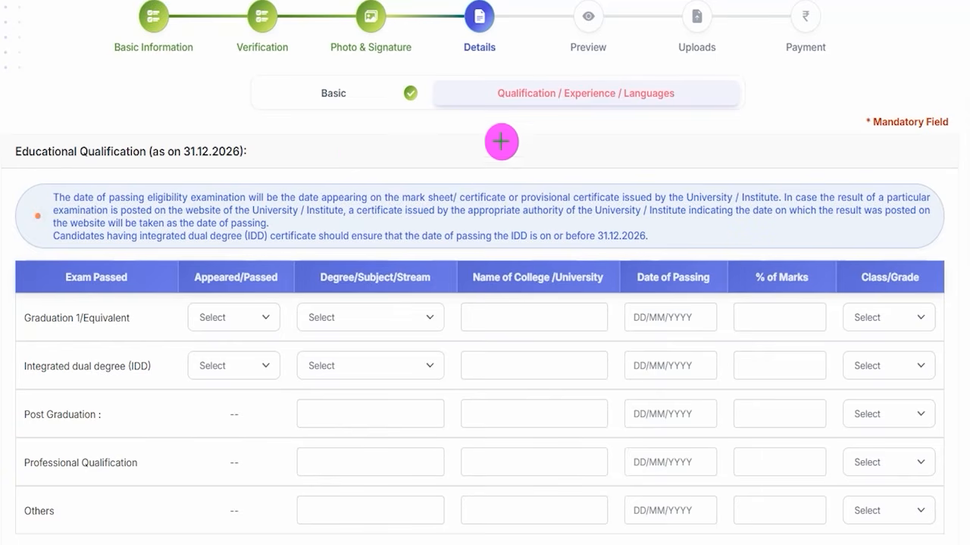
left_click_drag(482, 110, 530, 72)
left_click_drag(536, 106, 595, 83)
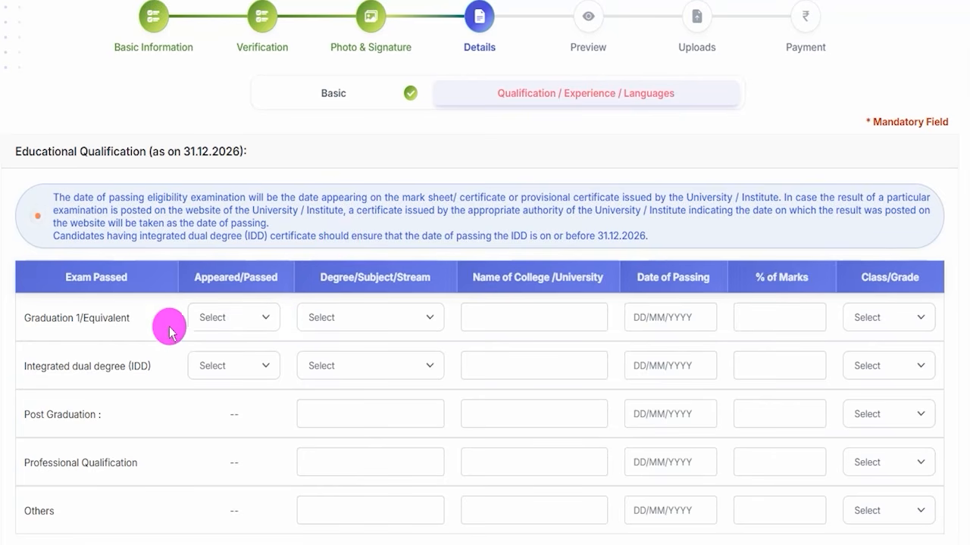
Mark Graduation 1/Equivalent as Passed, choose Arts as the degree stream, and enter CCS as the college or university
left_click(228, 326)
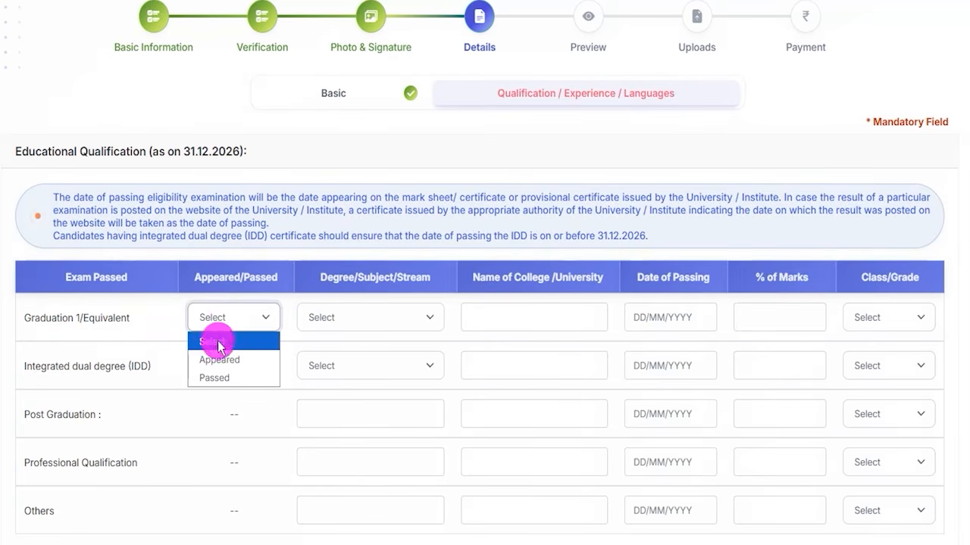
left_click(224, 378)
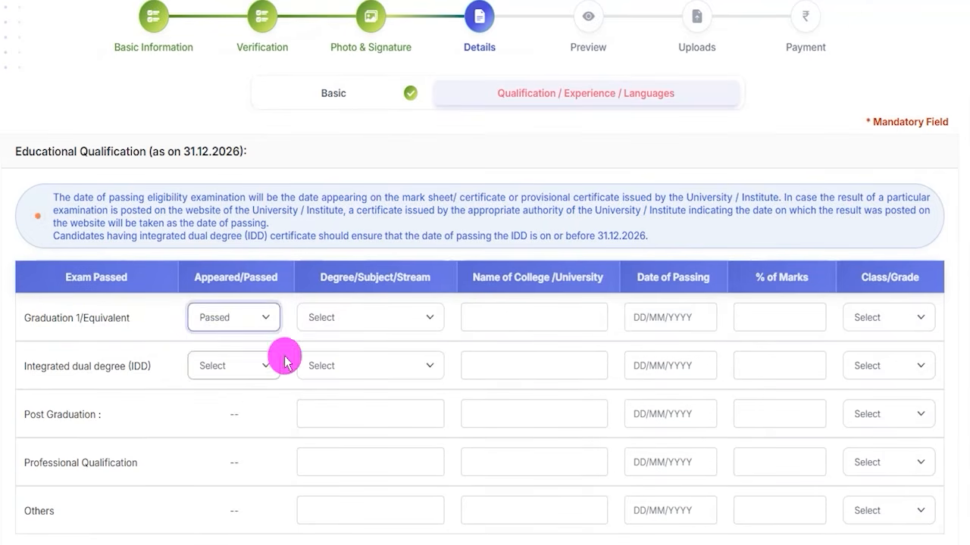
left_click(360, 318)
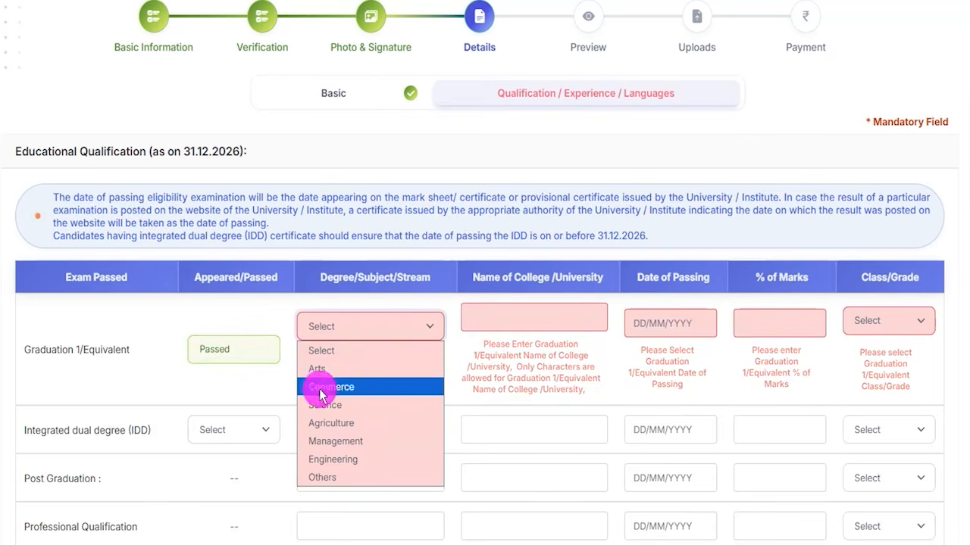
left_click(331, 369)
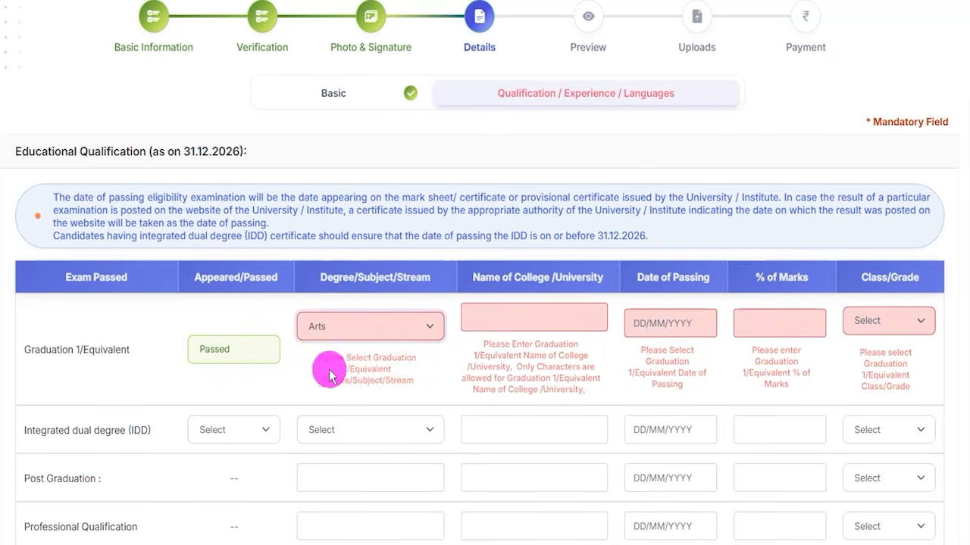
left_click(508, 321)
type("CCS")
Check the graduation Date of Passing calendar, and enter 80.00 as the percentage of marks with First Class
left_click(667, 321)
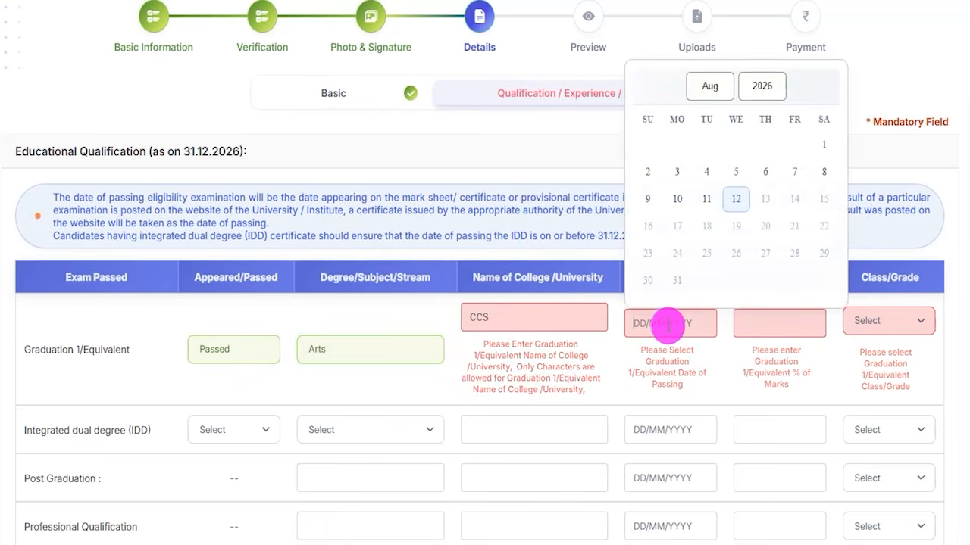
left_click(736, 367)
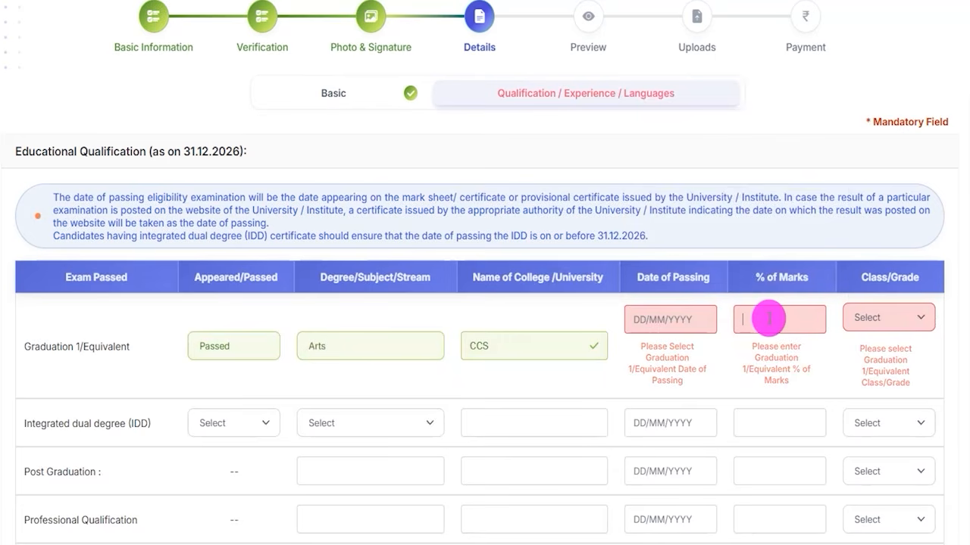
type("80.00")
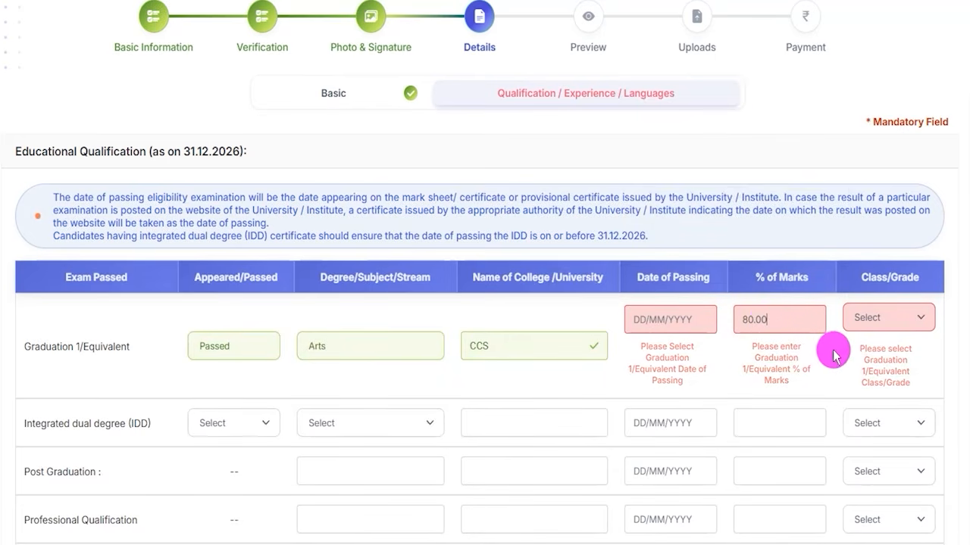
left_click(876, 324)
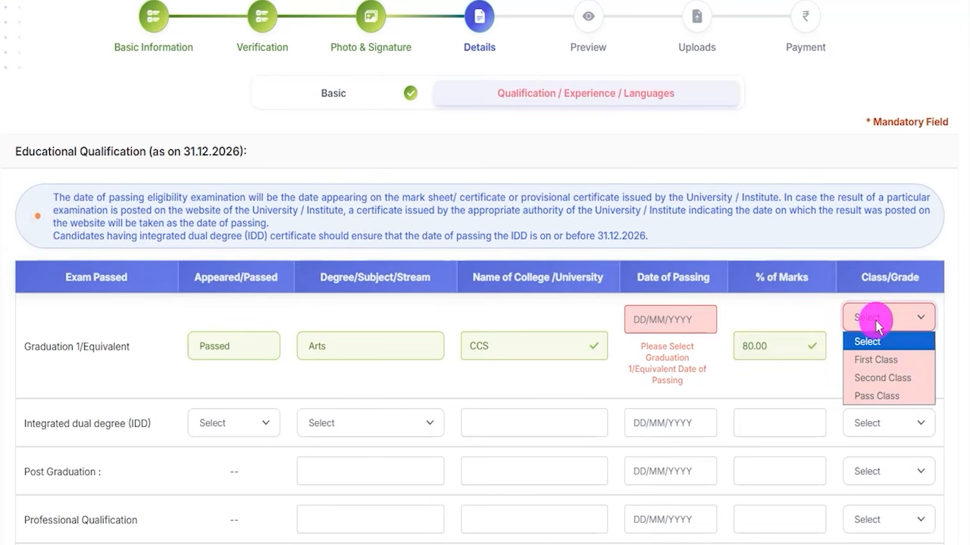
left_click(869, 360)
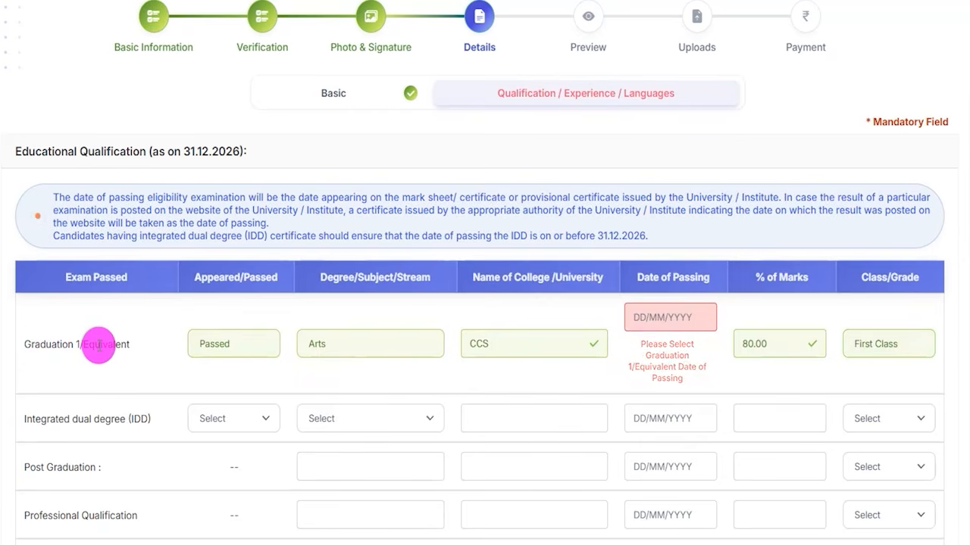
Review the remaining educational qualification rows and the work experience fields for current employment, employer name and designation
scroll(99, 345, "down", 4)
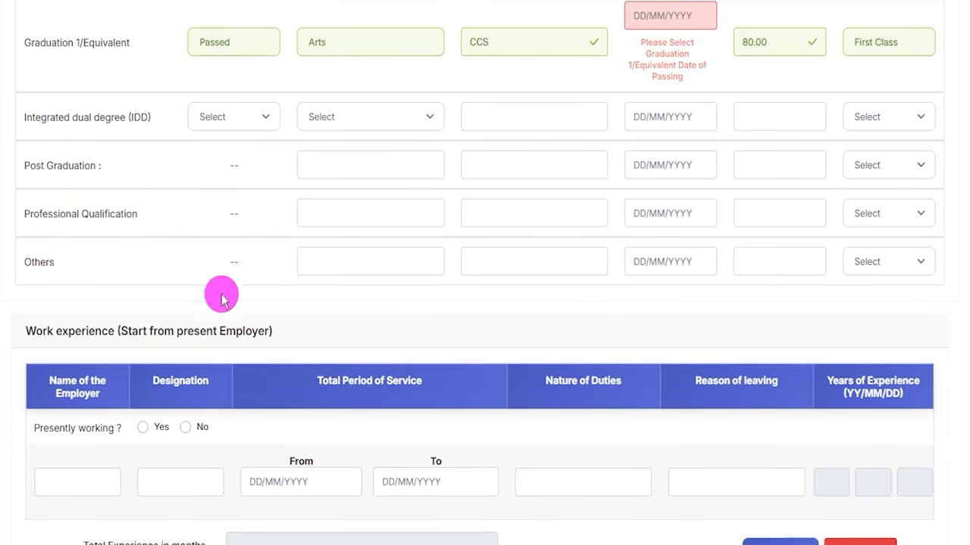
scroll(489, 269, "up", 2)
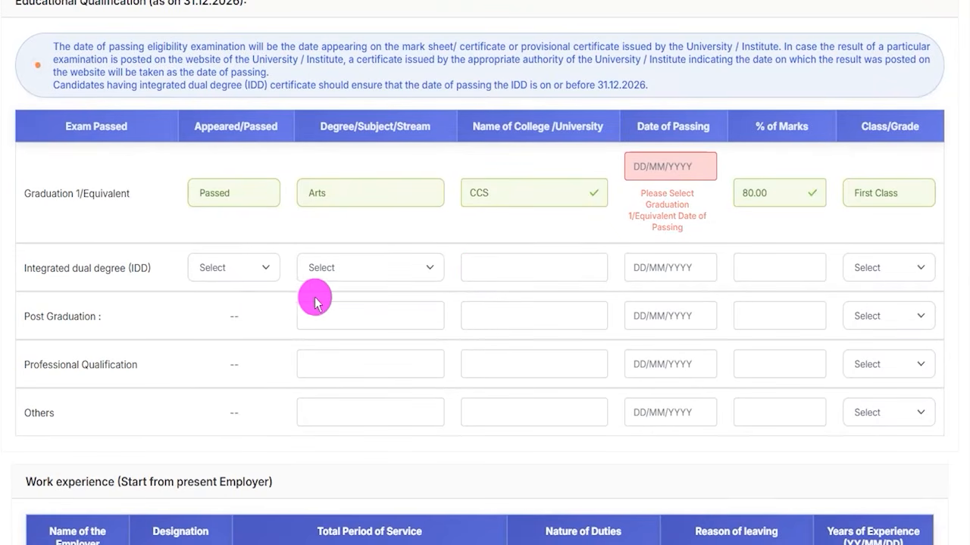
scroll(305, 361, "down", 3)
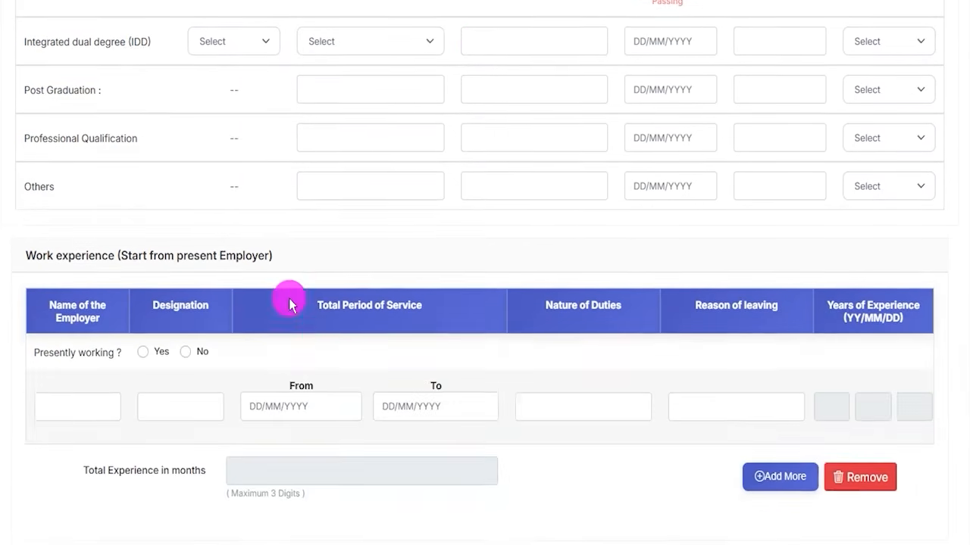
scroll(289, 304, "down", 2)
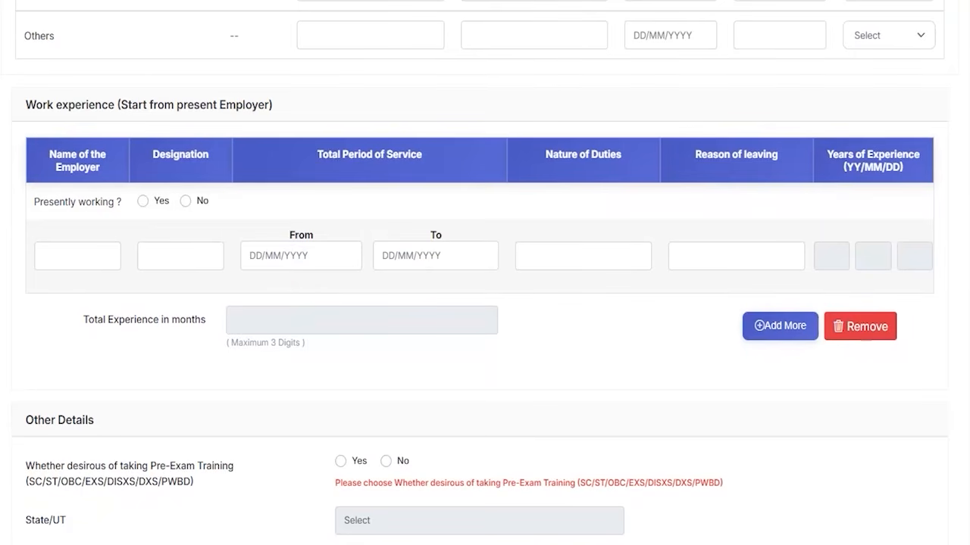
mouse_move(10, 86)
left_mouse_down()
mouse_move(145, 117)
mouse_move(819, 219)
mouse_move(931, 292)
mouse_move(956, 374)
mouse_move(952, 402)
left_mouse_up()
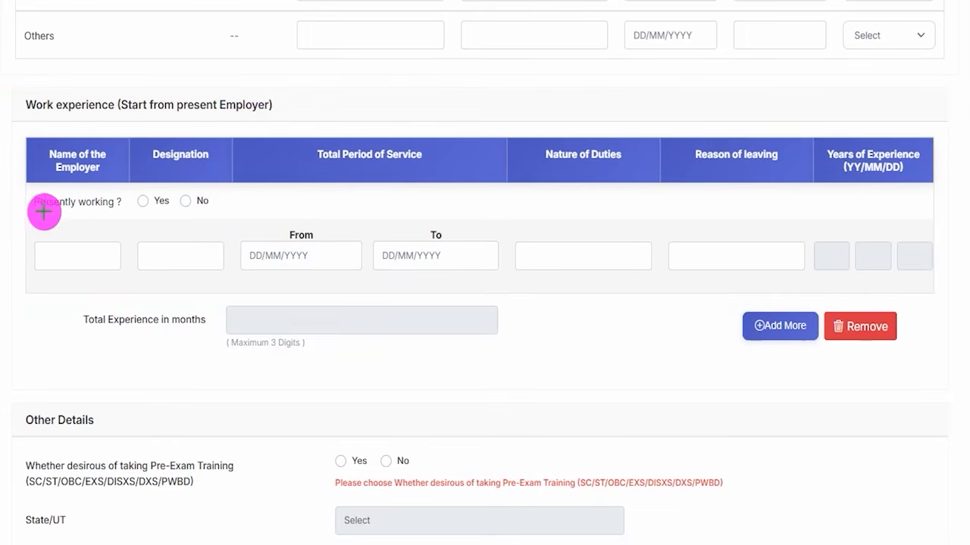
left_click_drag(65, 212, 78, 212)
mouse_move(141, 200)
left_mouse_down()
mouse_move(176, 200)
mouse_move(201, 173)
left_mouse_up()
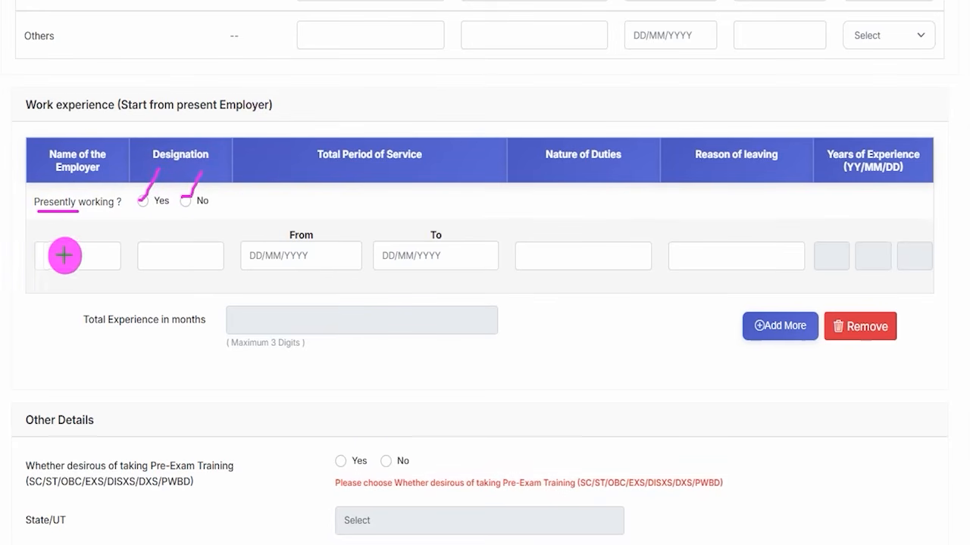
left_click_drag(49, 257, 76, 257)
left_click_drag(157, 259, 195, 257)
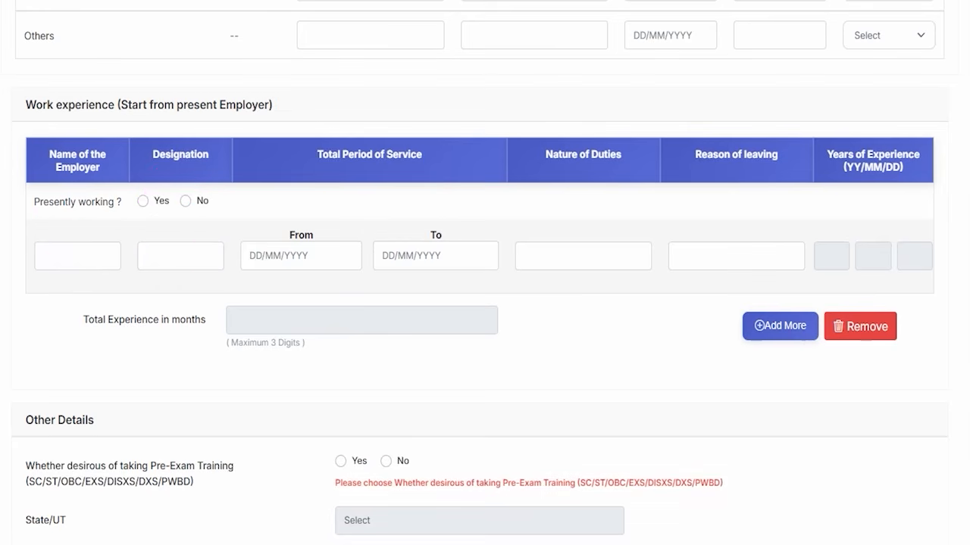
Examine the service period calendars, the duties, leaving reason and experience fields, and the option to add more work experience
left_click(341, 262)
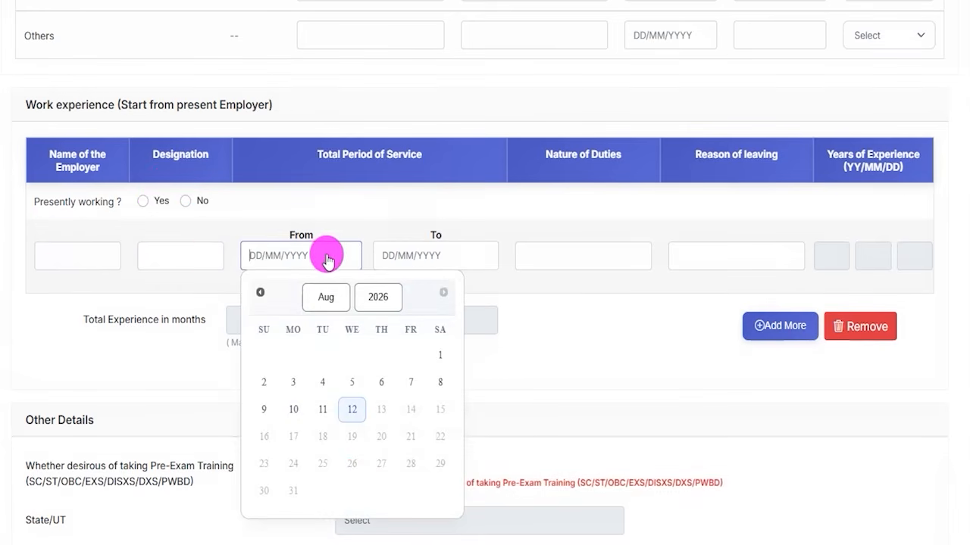
left_click(430, 258)
left_click(627, 290)
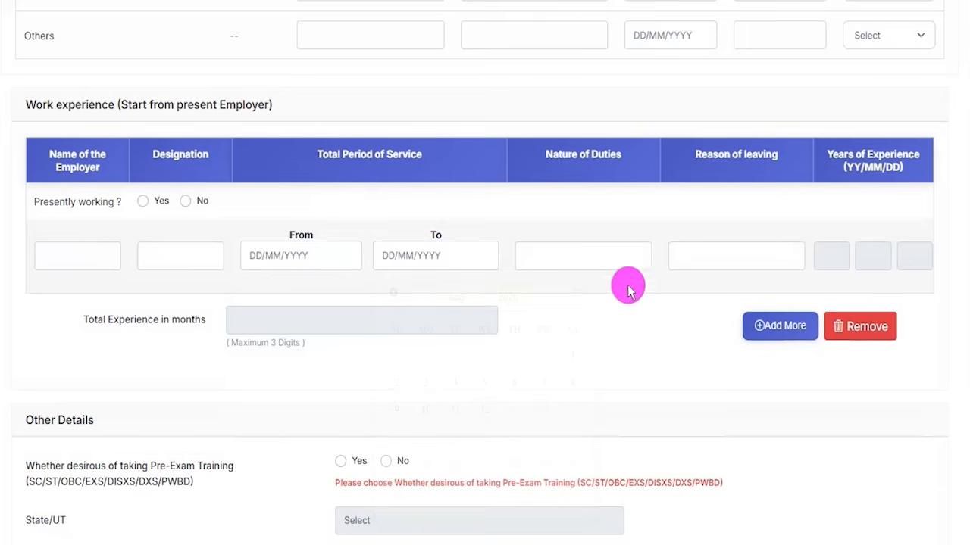
left_click_drag(583, 251, 612, 199)
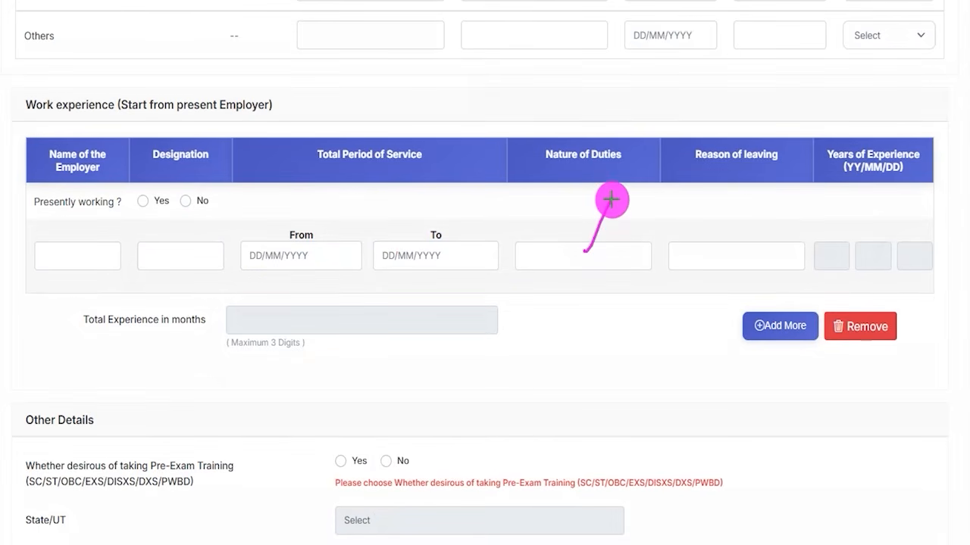
left_click_drag(704, 252, 732, 214)
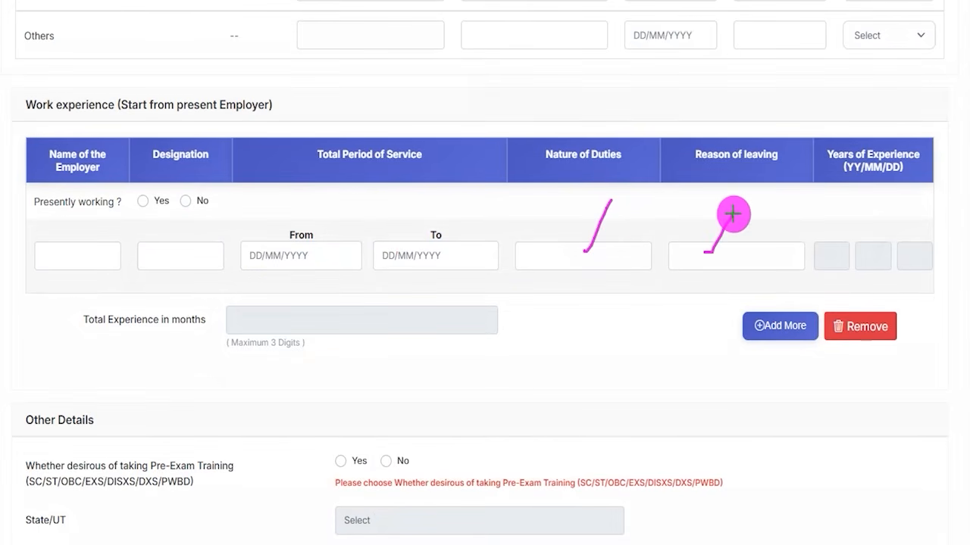
left_click_drag(292, 259, 305, 259)
left_click(426, 262)
left_click_drag(824, 261, 927, 261)
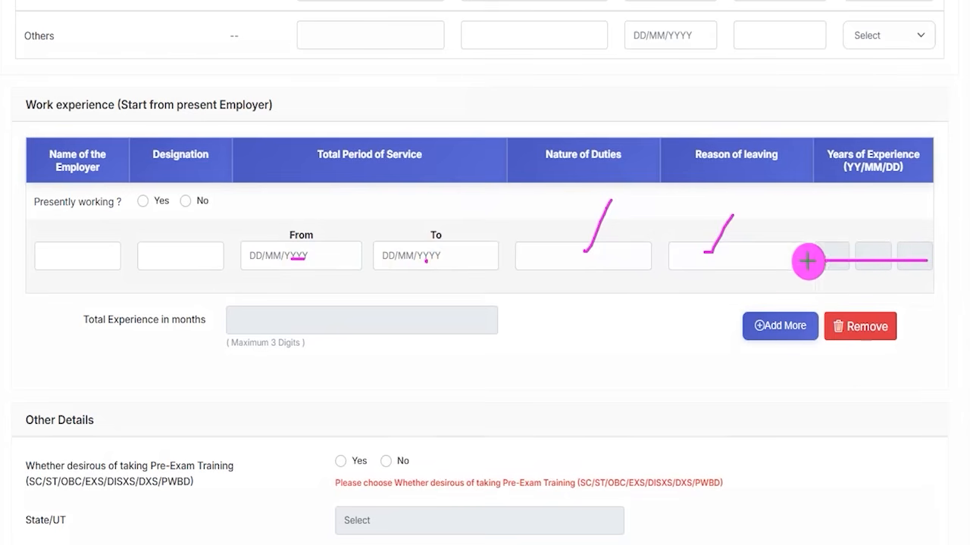
left_click_drag(262, 322, 323, 315)
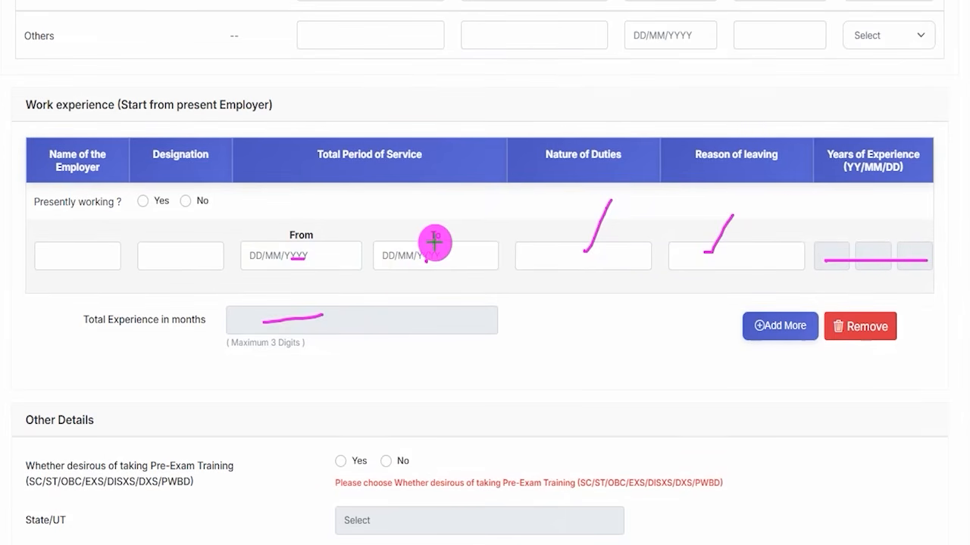
left_click_drag(594, 334, 730, 330)
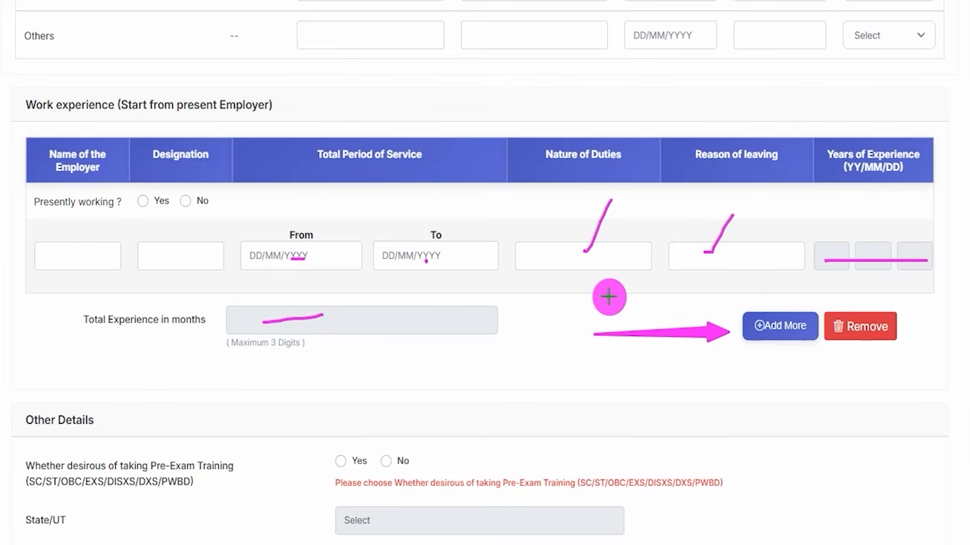
key("Escape")
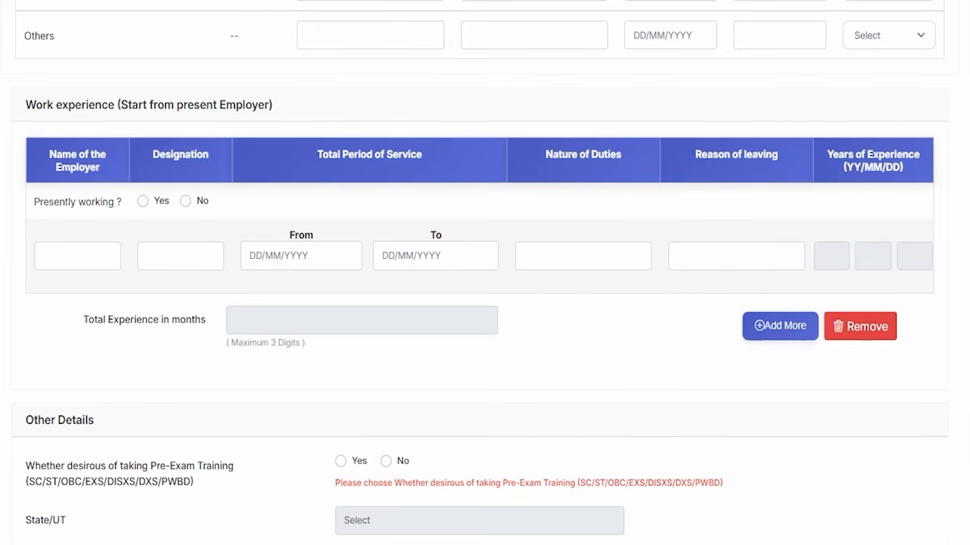
Opt in to Pre-Exam Training, with Kerala as the State/UT and Palakkad as the training centre
scroll(550, 343, "down", 3)
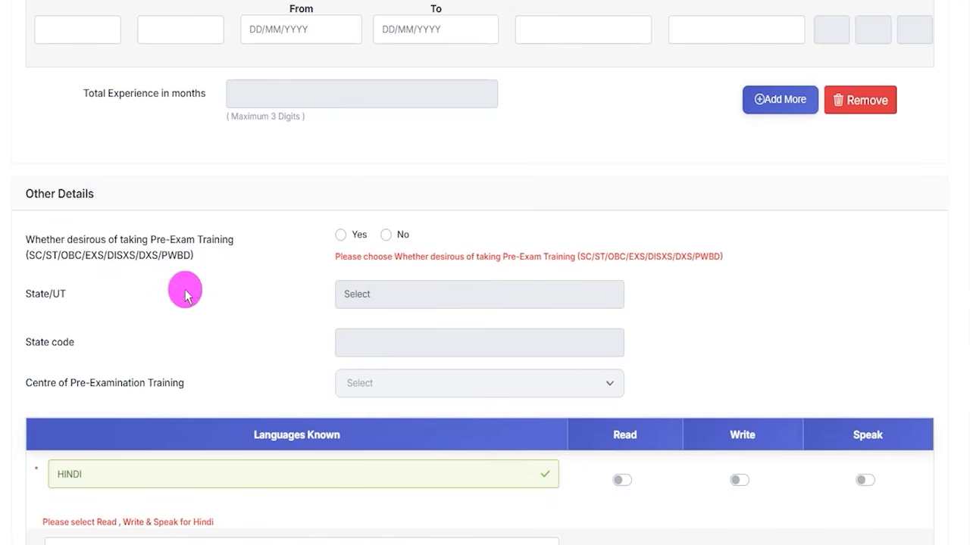
left_click(340, 235)
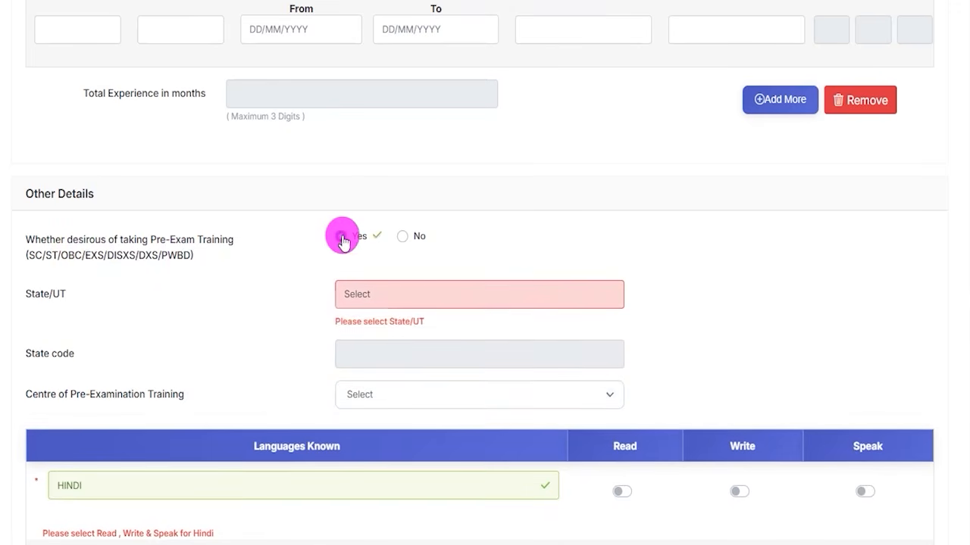
left_click(357, 294)
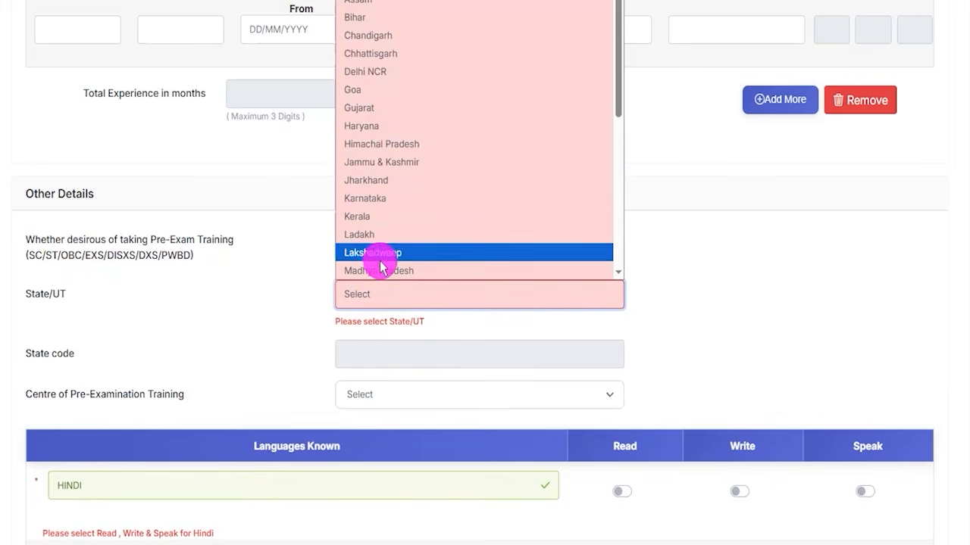
left_click(368, 217)
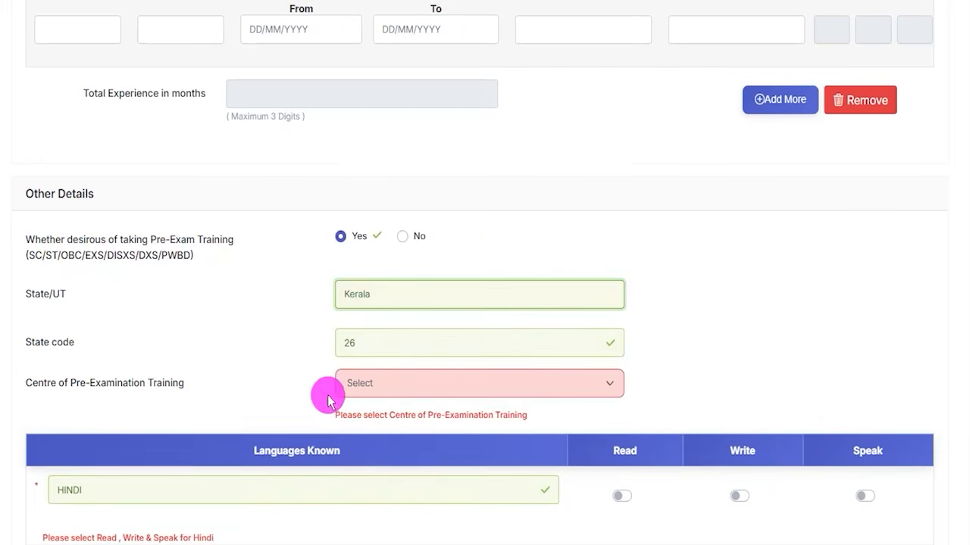
left_click(348, 392)
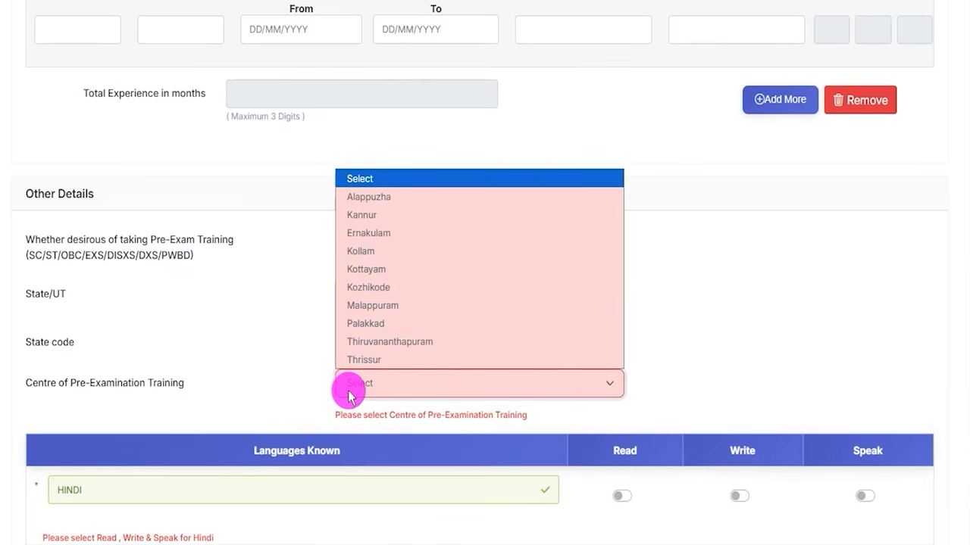
left_click(358, 323)
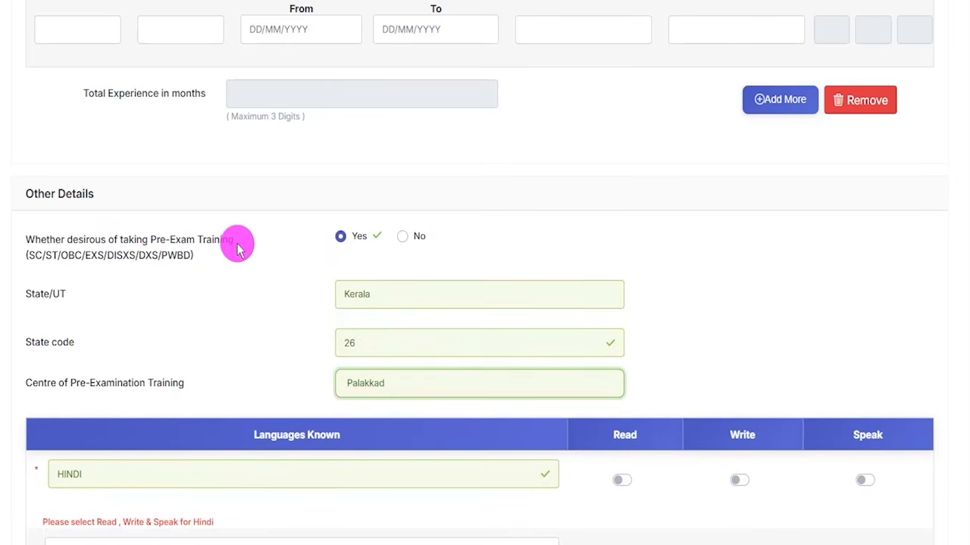
Answer No to Pre-Exam Training, and enable Read, Write and Speak for Hindi
left_click(365, 236)
left_click(404, 241)
scroll(265, 311, "down", 3)
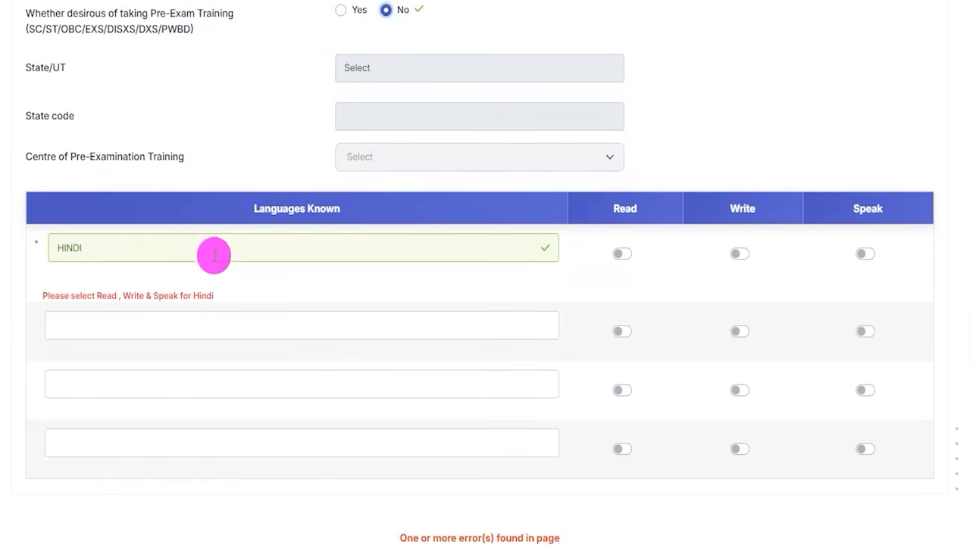
scroll(331, 266, "down", 1)
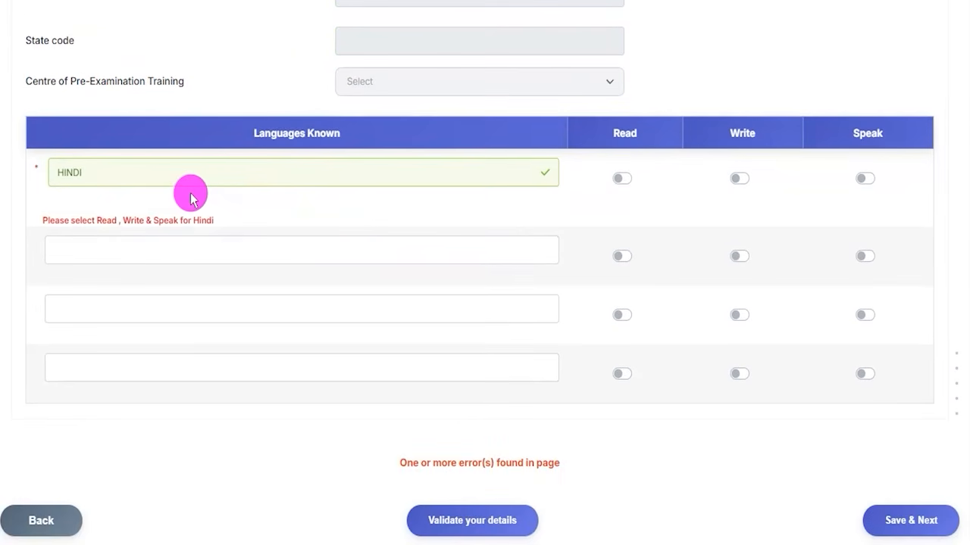
left_click(618, 180)
left_click(734, 183)
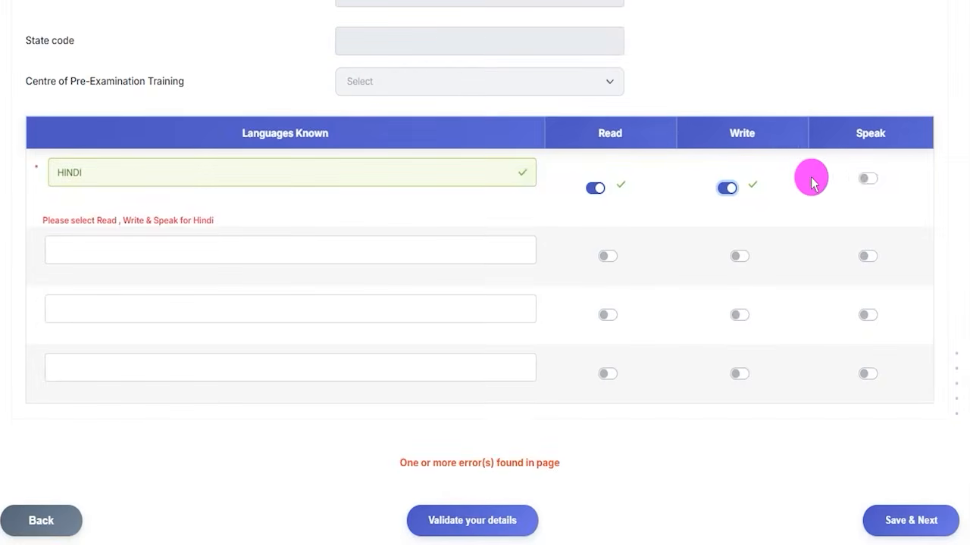
left_click(865, 180)
Add ENGLISH as the second known language and enable Read, Write and Speak for it
left_click(162, 229)
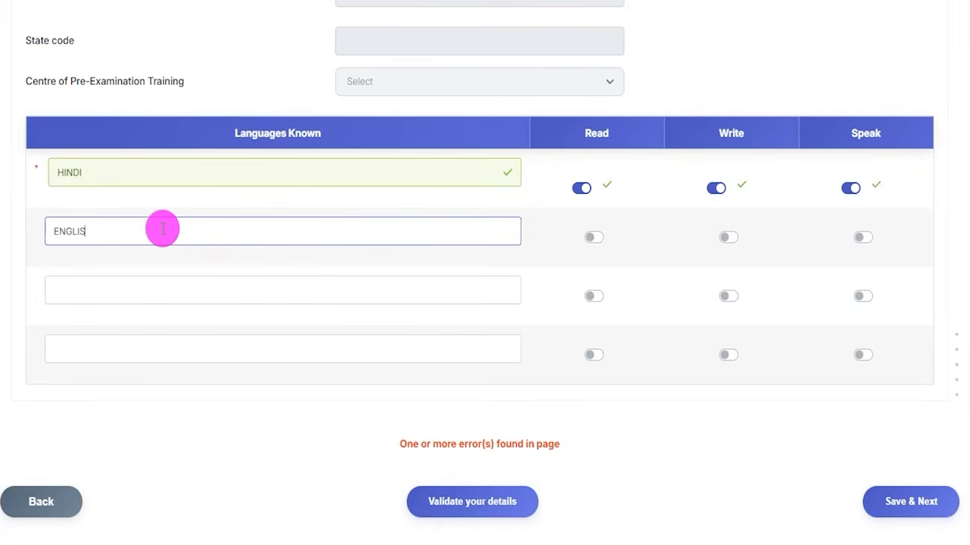
left_click(599, 236)
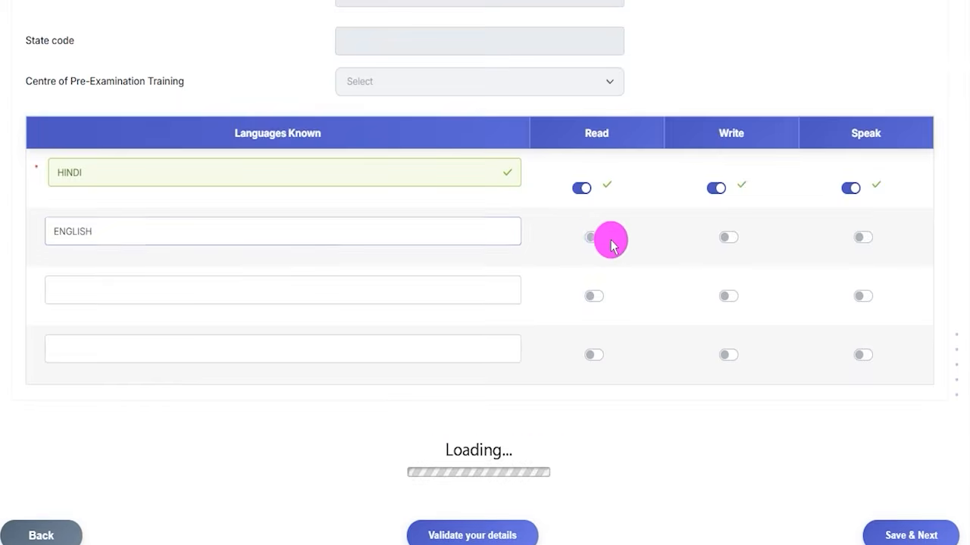
left_click(728, 241)
left_click(862, 239)
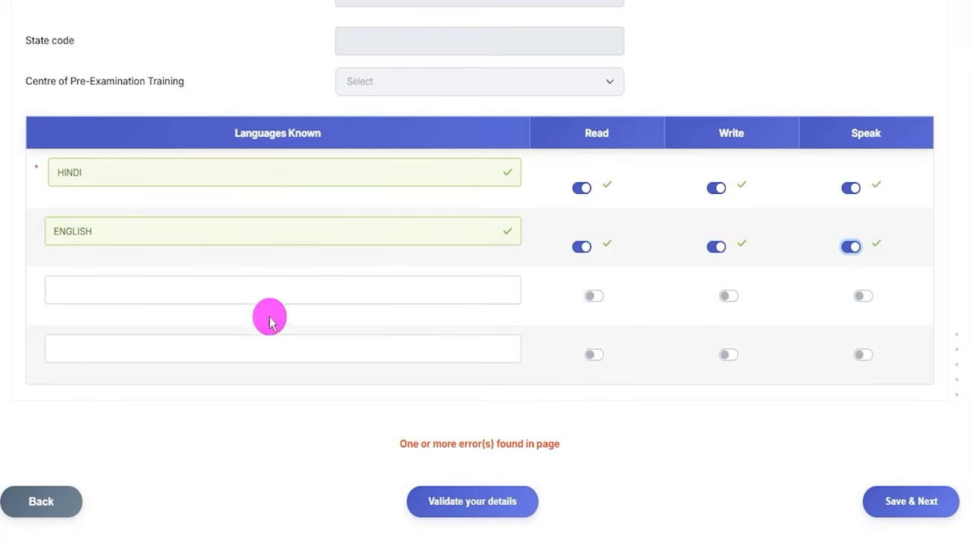
Validate the entered details, and save the page to move on to the application preview
scroll(391, 324, "up", 5)
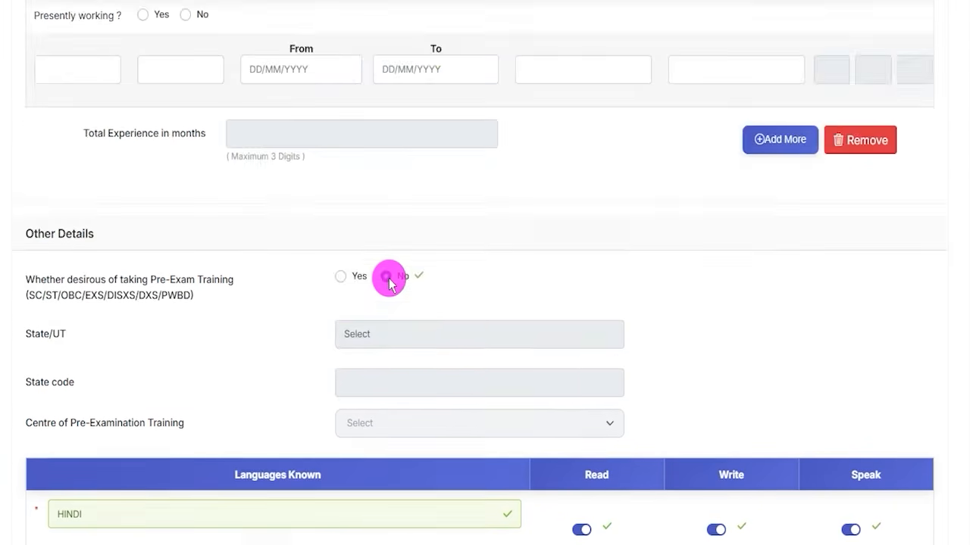
scroll(462, 121, "down", 6)
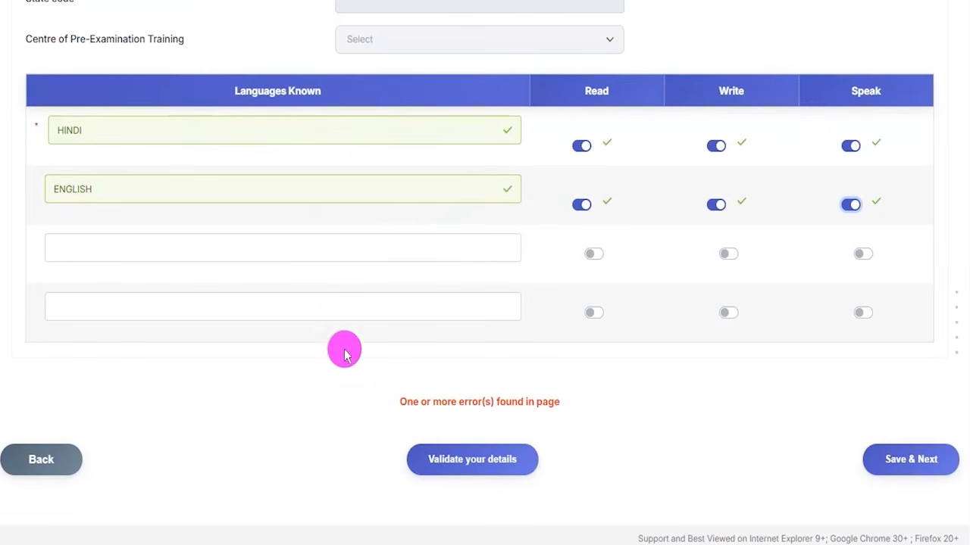
left_click(472, 459)
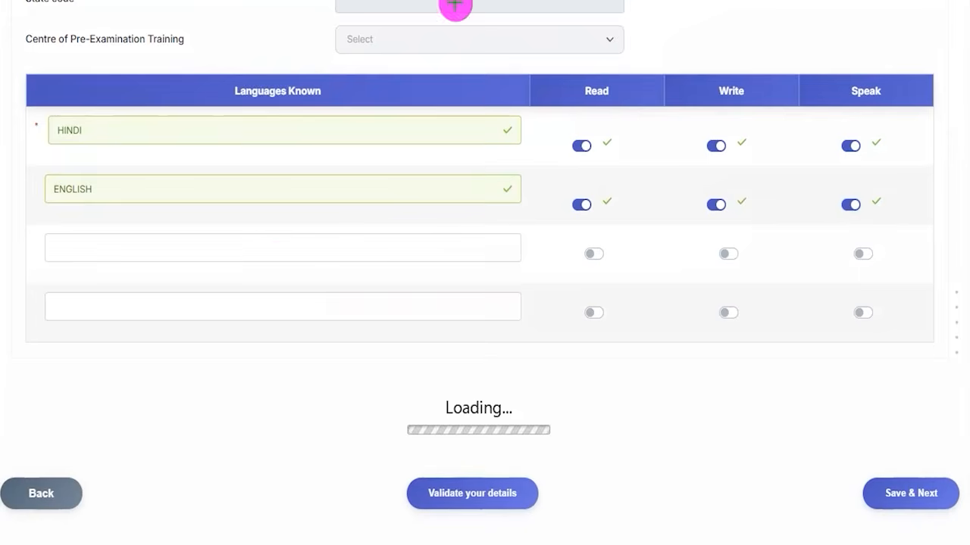
left_click_drag(233, 395, 406, 455)
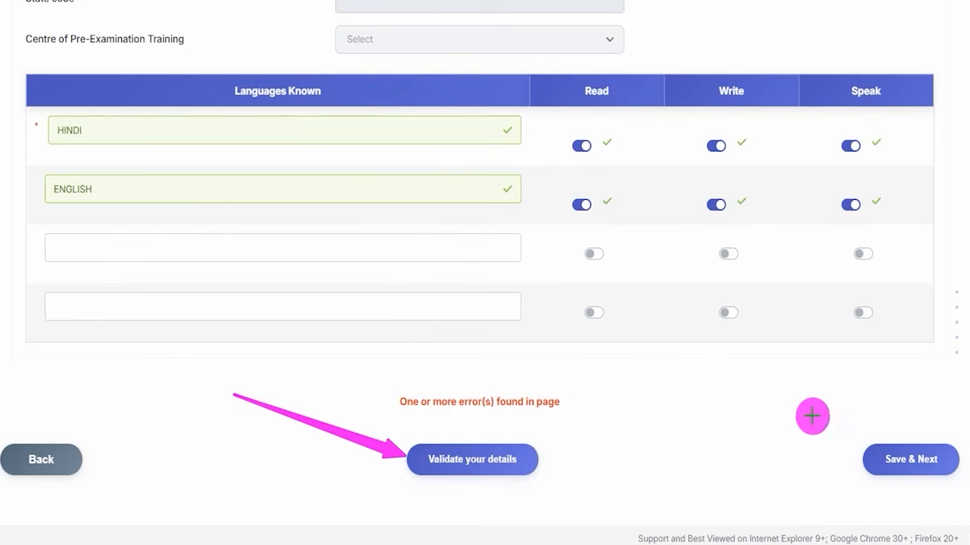
left_click_drag(731, 363, 849, 443)
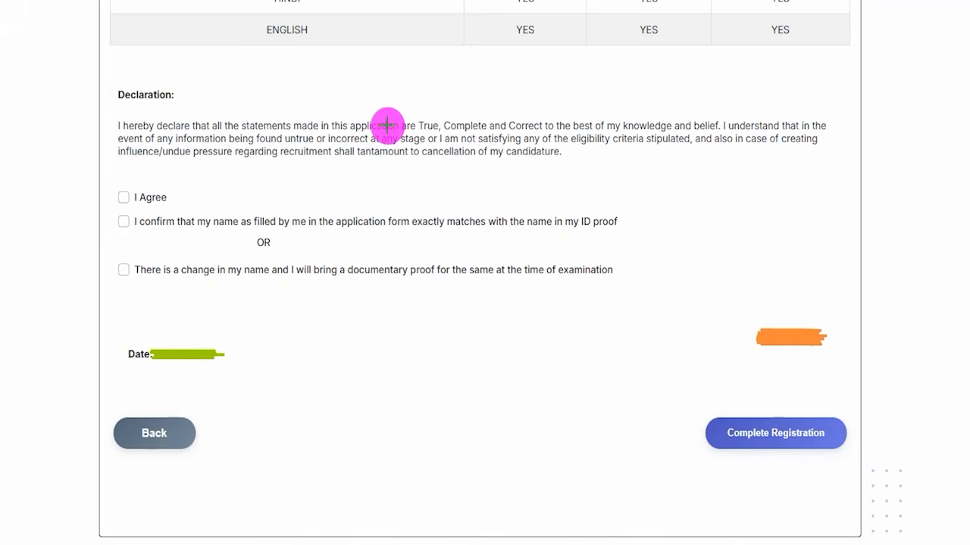
Review the ENGLISH language row, the declaration and its name-match or name-change confirmations, and the options to go back or complete registration
left_click_drag(322, 36, 342, 18)
left_click_drag(524, 44, 554, 34)
left_click_drag(611, 42, 628, 26)
left_click_drag(734, 34, 768, 11)
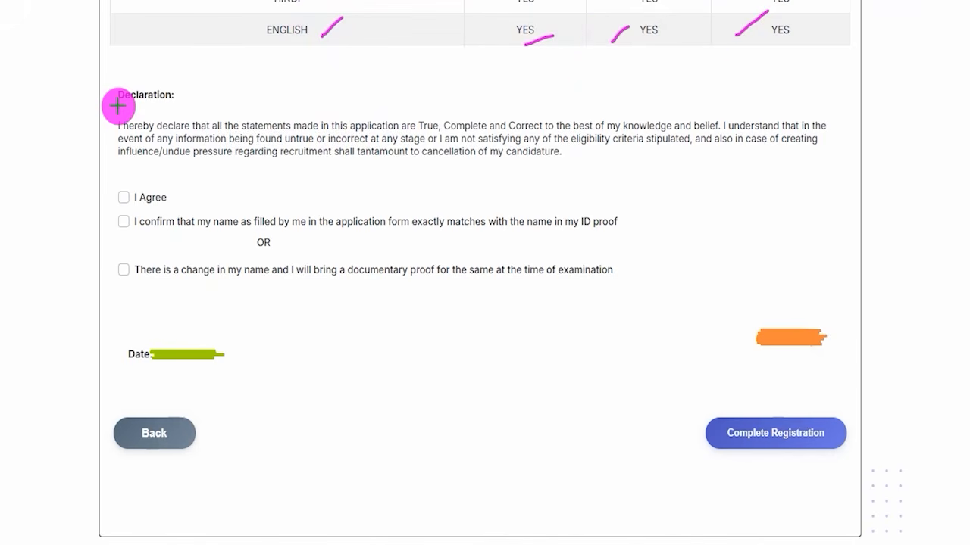
left_click_drag(117, 105, 158, 106)
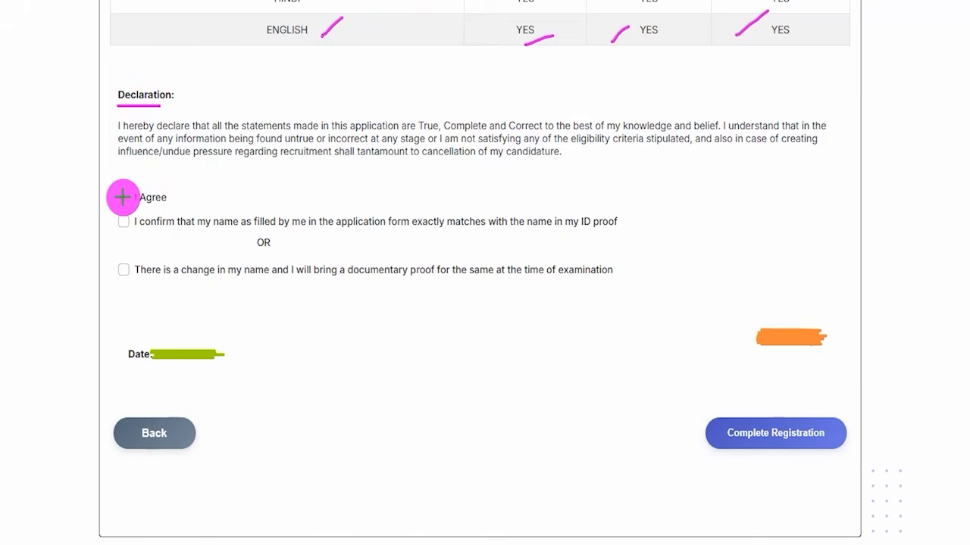
left_click_drag(121, 198, 153, 163)
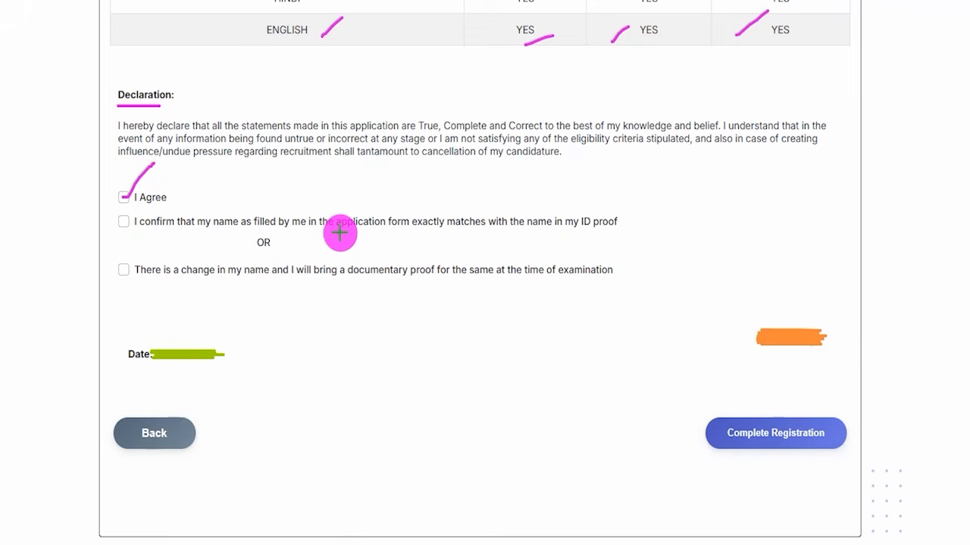
left_click_drag(430, 234, 468, 234)
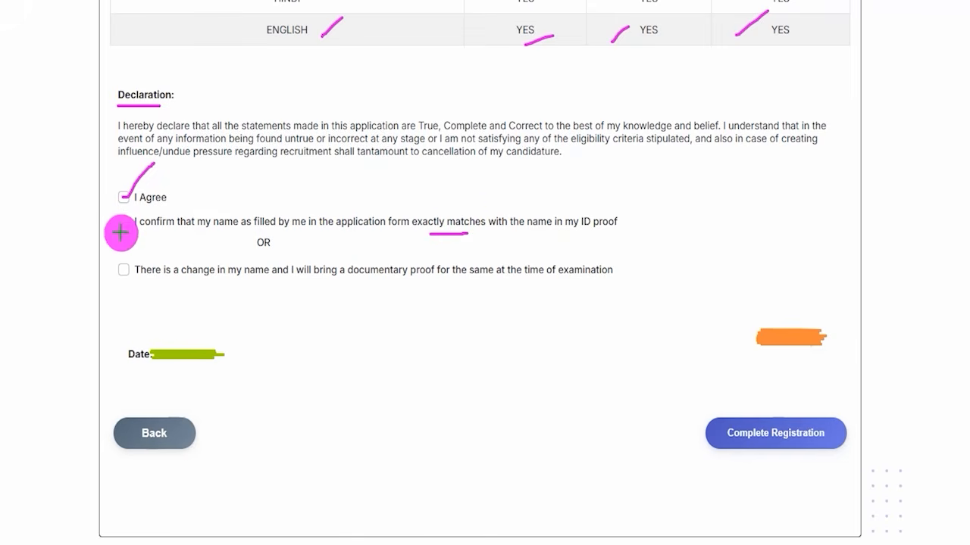
left_click_drag(120, 223, 148, 203)
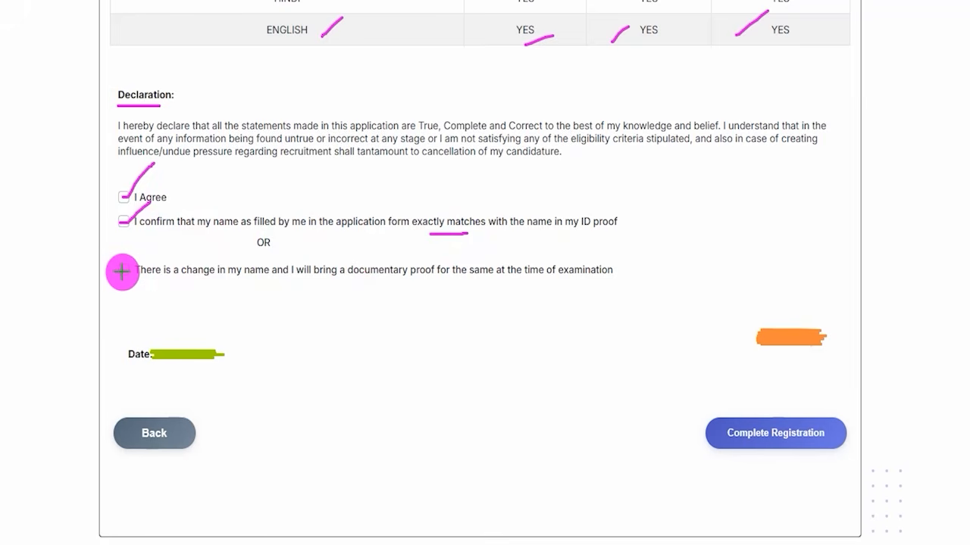
left_click_drag(123, 271, 231, 235)
left_click_drag(187, 280, 233, 280)
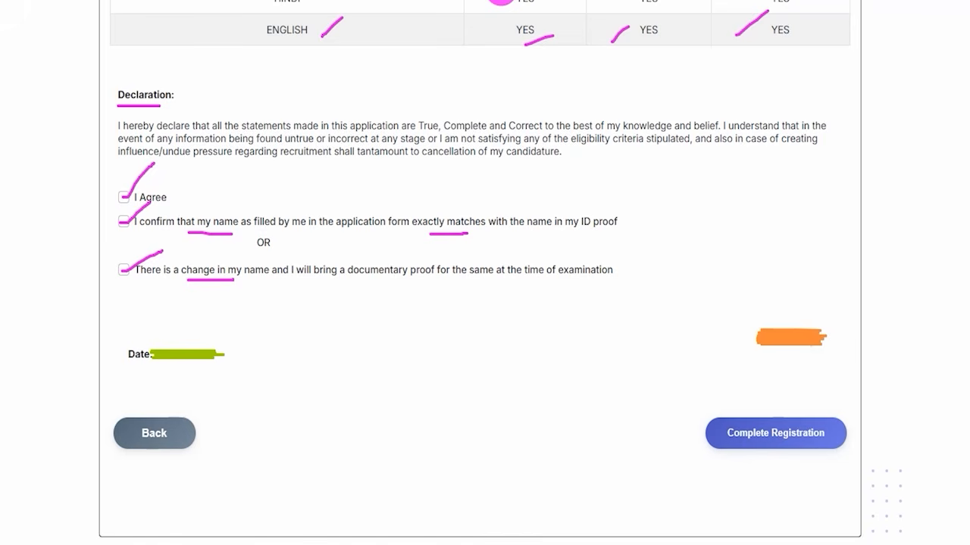
left_click_drag(327, 376, 193, 429)
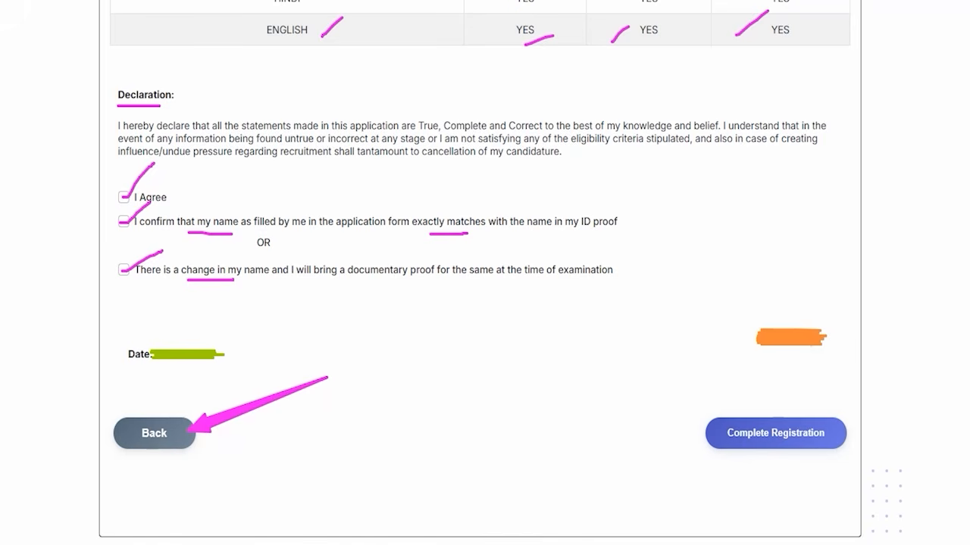
mouse_move(581, 329)
left_mouse_down()
mouse_move(661, 400)
mouse_move(705, 419)
left_mouse_up()
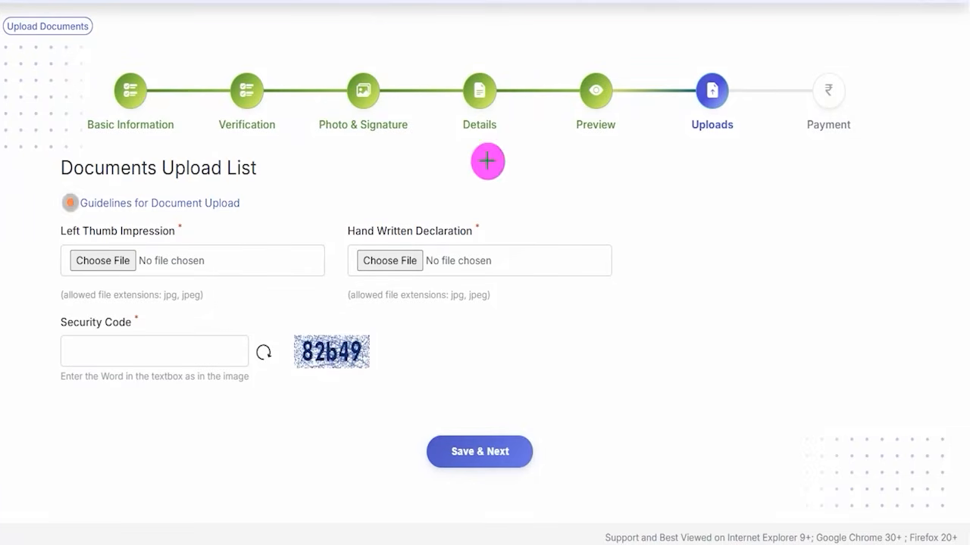
Check the Uploads stage for the required Left Thumb Impression and Hand Written Declaration files
left_click_drag(679, 115, 720, 68)
left_click_drag(189, 234, 229, 205)
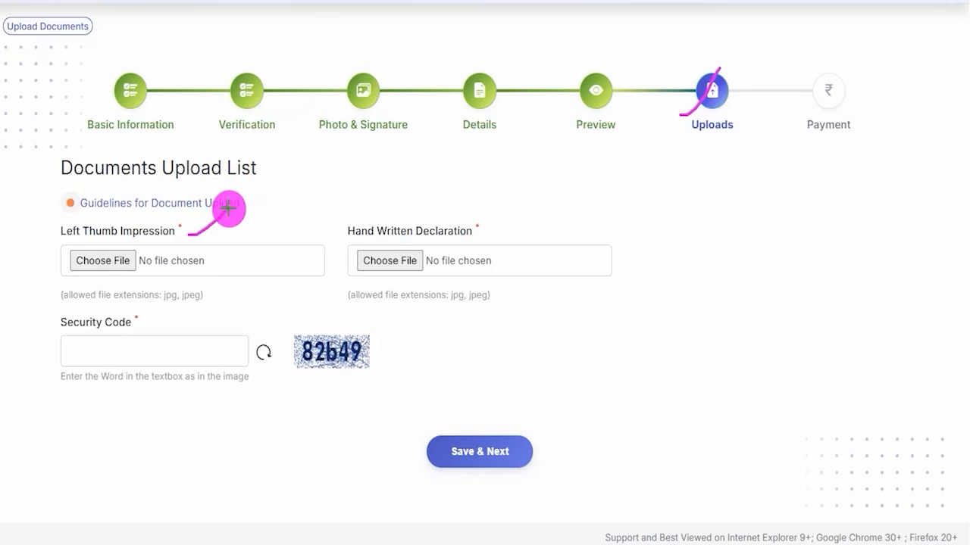
left_click_drag(488, 233, 527, 192)
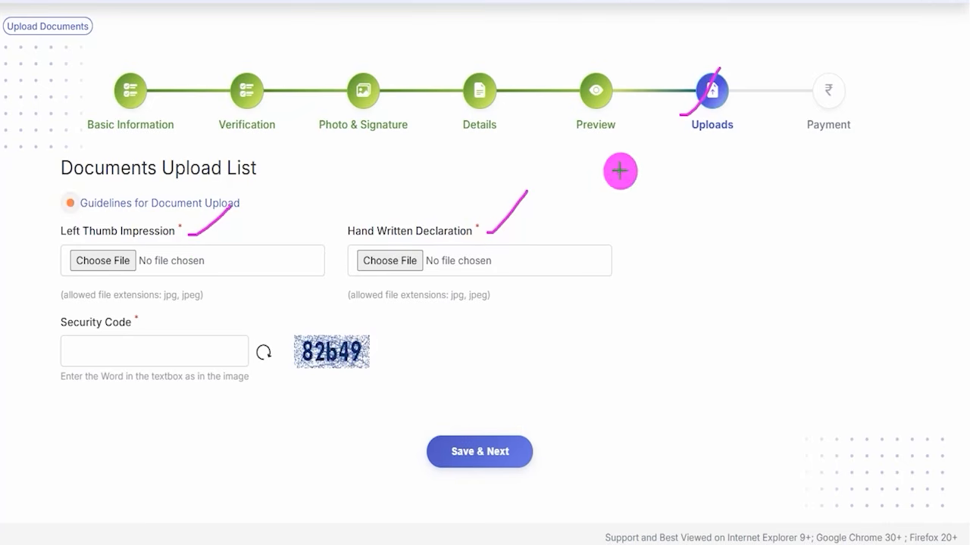
key("Escape")
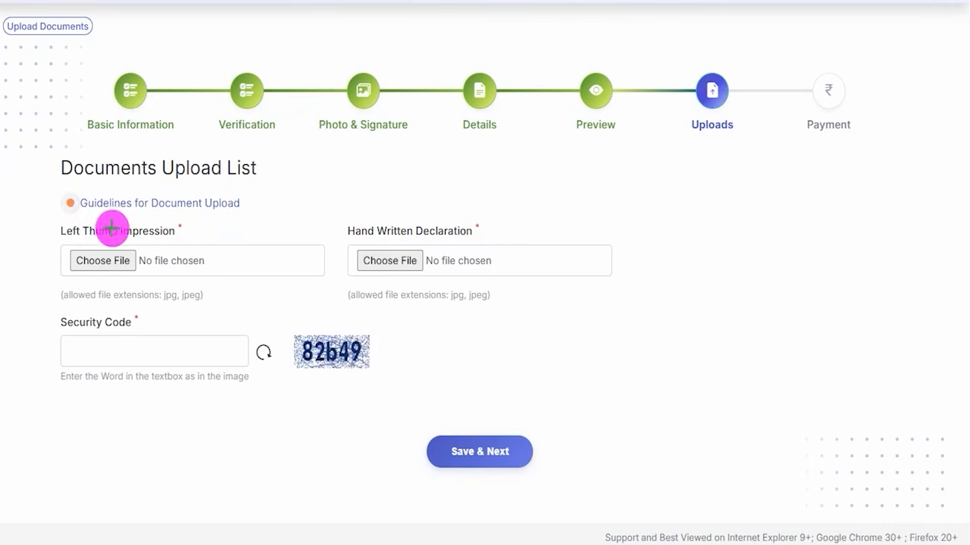
Read the document upload guidelines on ink, file type, dimensions and file size for the left thumb impression and handwritten declaration
left_click_drag(55, 187, 255, 213)
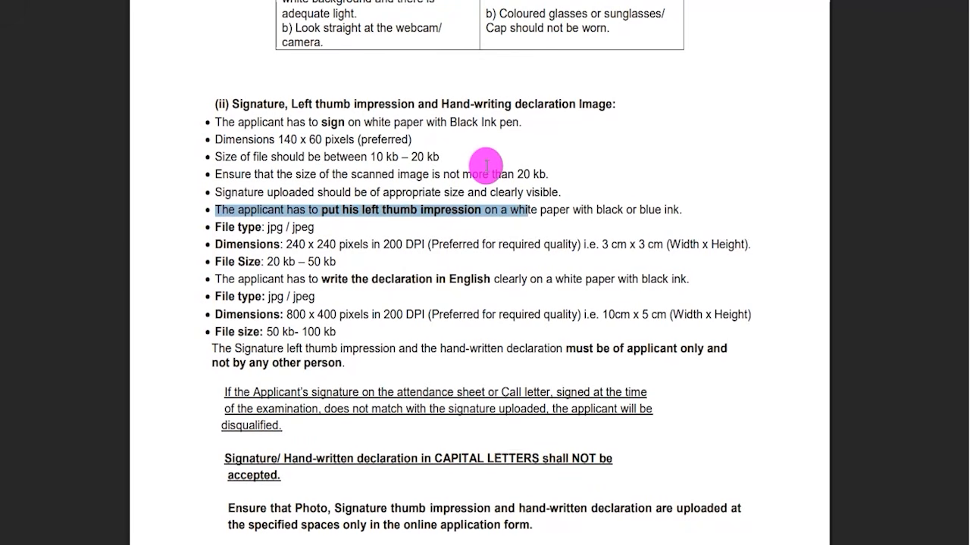
left_click_drag(510, 211, 641, 208)
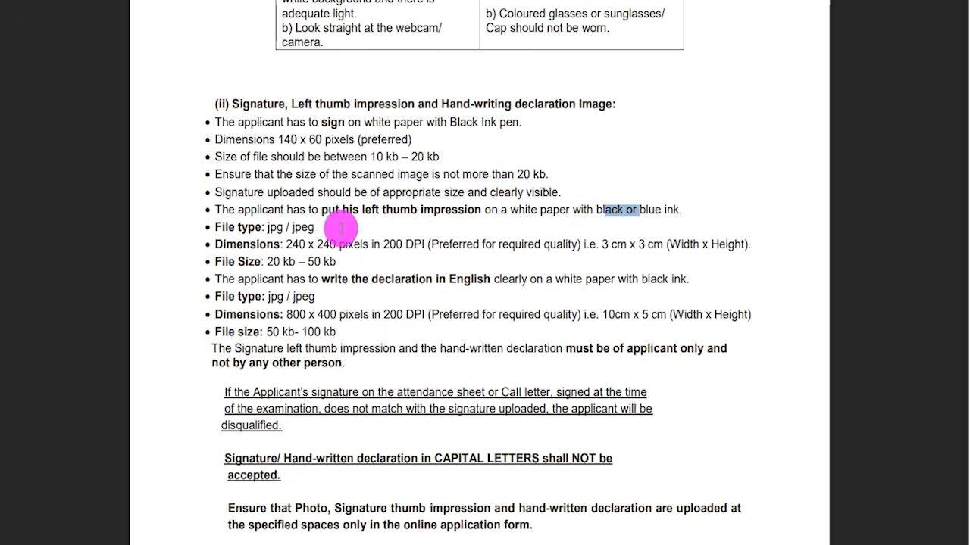
left_click_drag(268, 227, 313, 227)
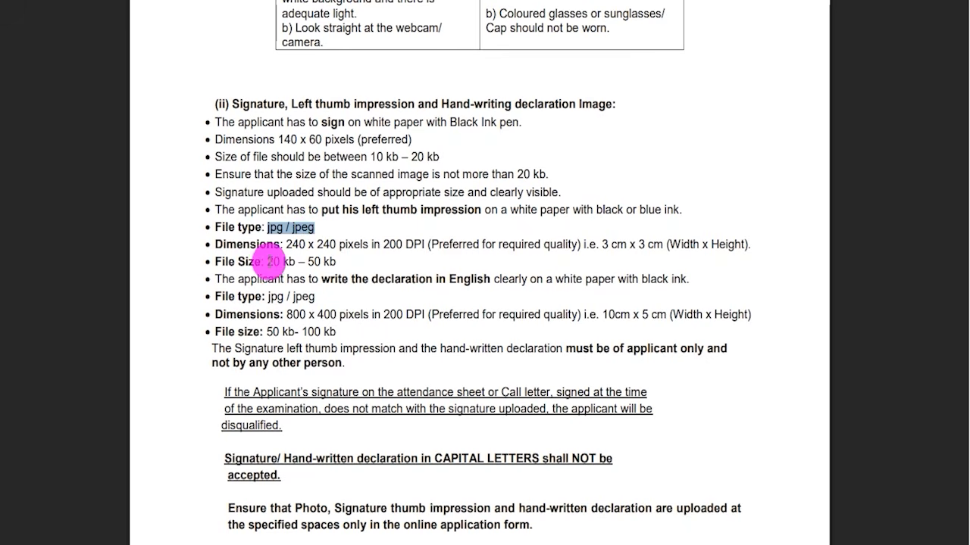
left_click(274, 261)
left_click_drag(275, 262, 326, 259)
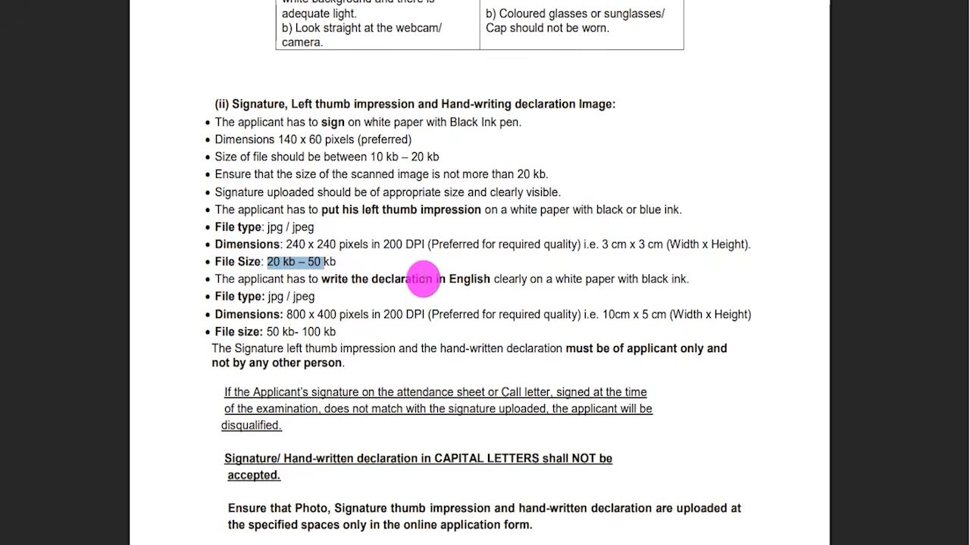
left_click_drag(444, 278, 593, 278)
left_click_drag(266, 297, 316, 295)
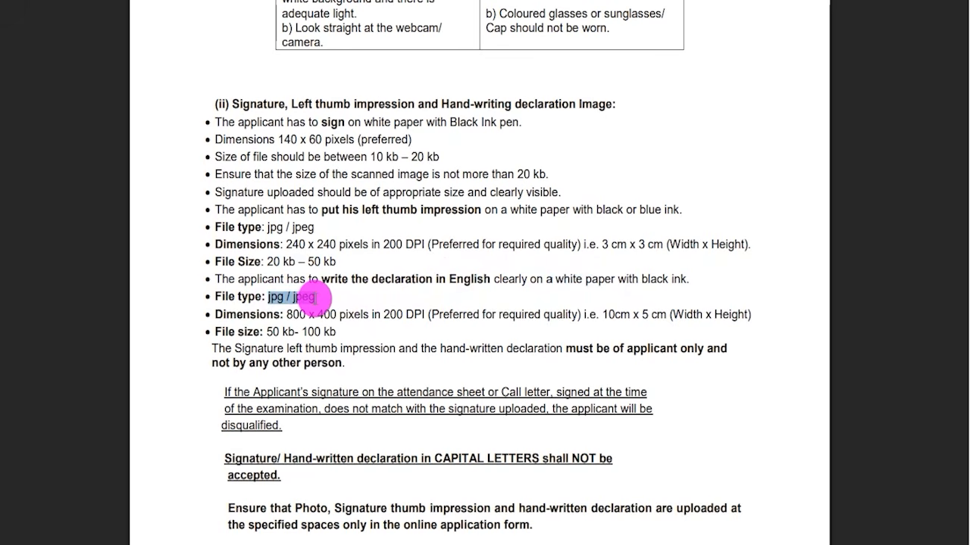
left_click_drag(286, 314, 369, 314)
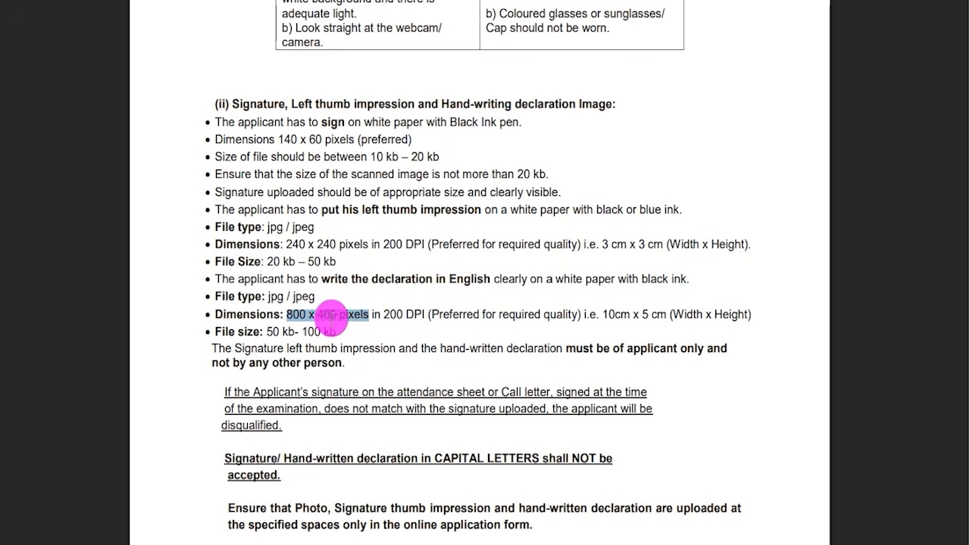
left_click_drag(267, 332, 336, 330)
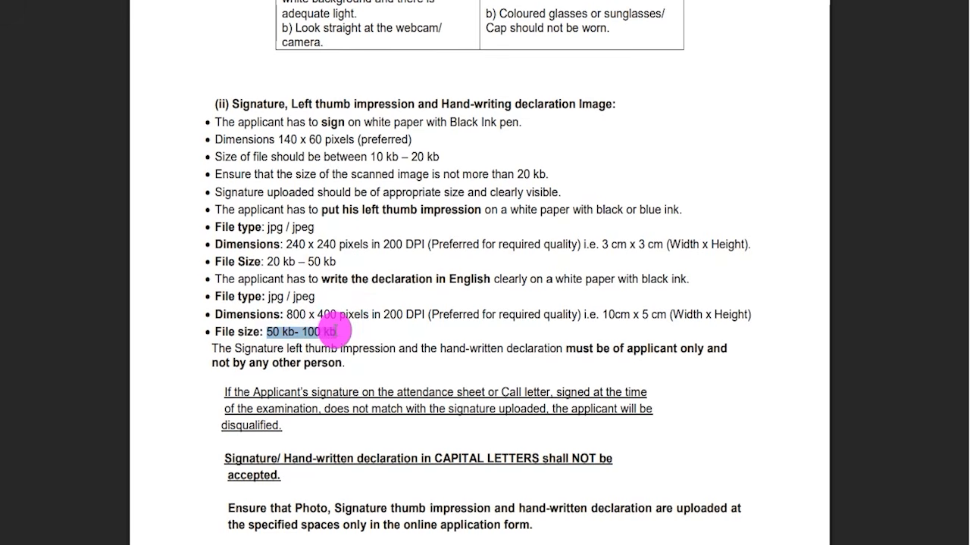
left_click_drag(284, 245, 337, 245)
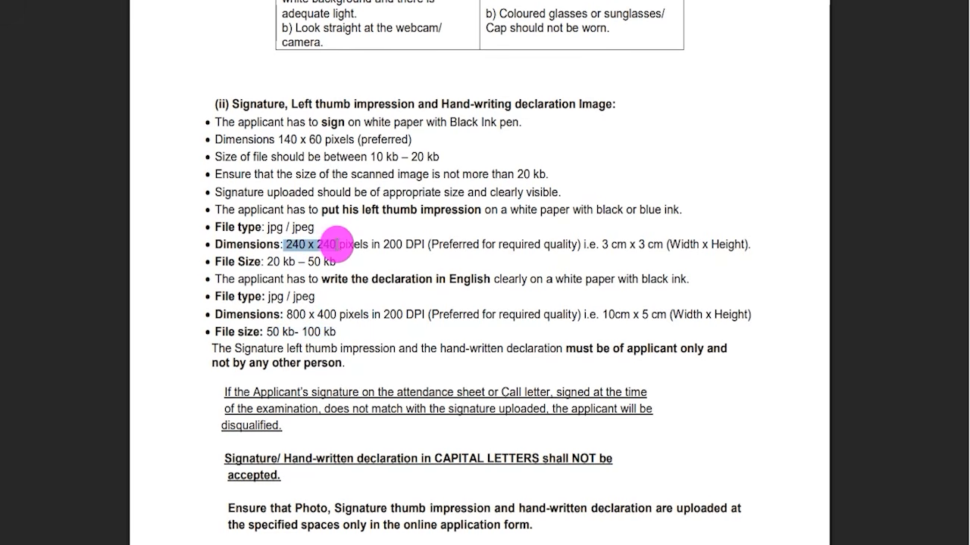
left_click(299, 260)
left_click_drag(277, 227, 320, 321)
left_click(320, 298)
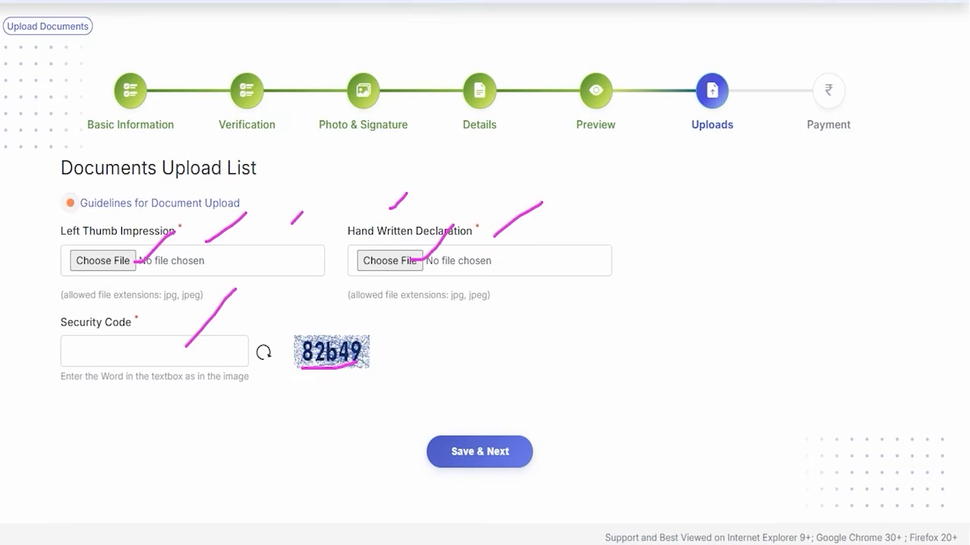
Move on from the document uploads to the application print page, and examine the registration details and the option to print the application
mouse_move(375, 411)
left_mouse_down()
mouse_move(583, 480)
mouse_move(583, 489)
left_mouse_up()
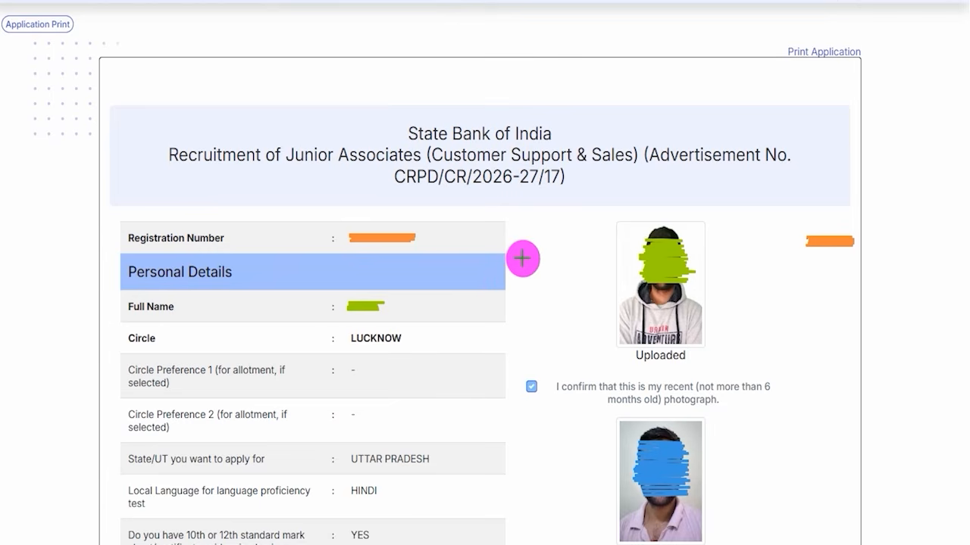
left_click_drag(523, 259, 577, 188)
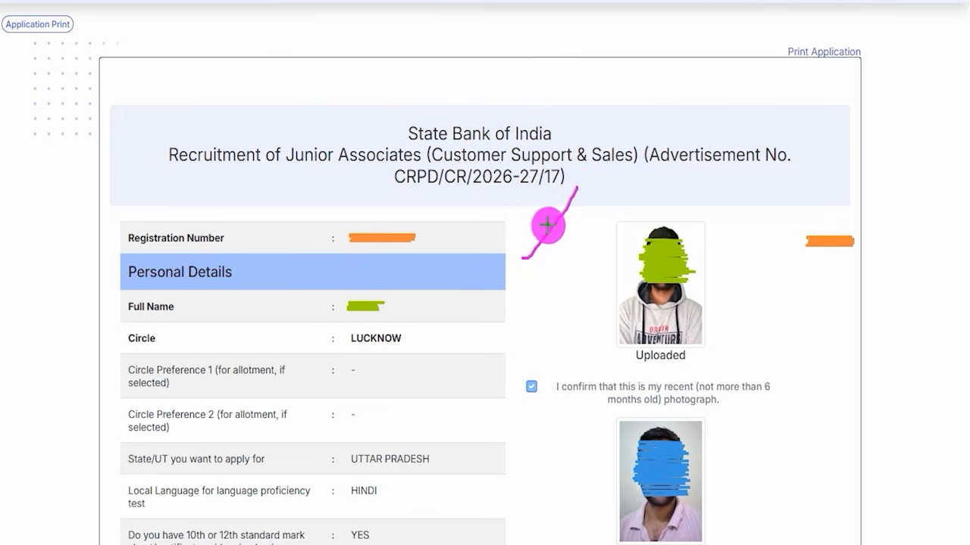
left_click_drag(528, 271, 569, 239)
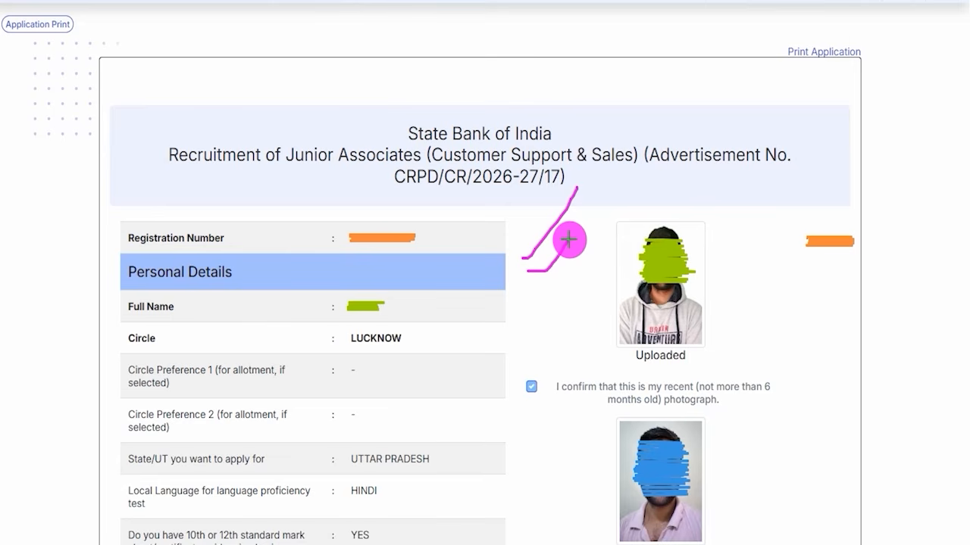
left_click_drag(527, 220, 556, 189)
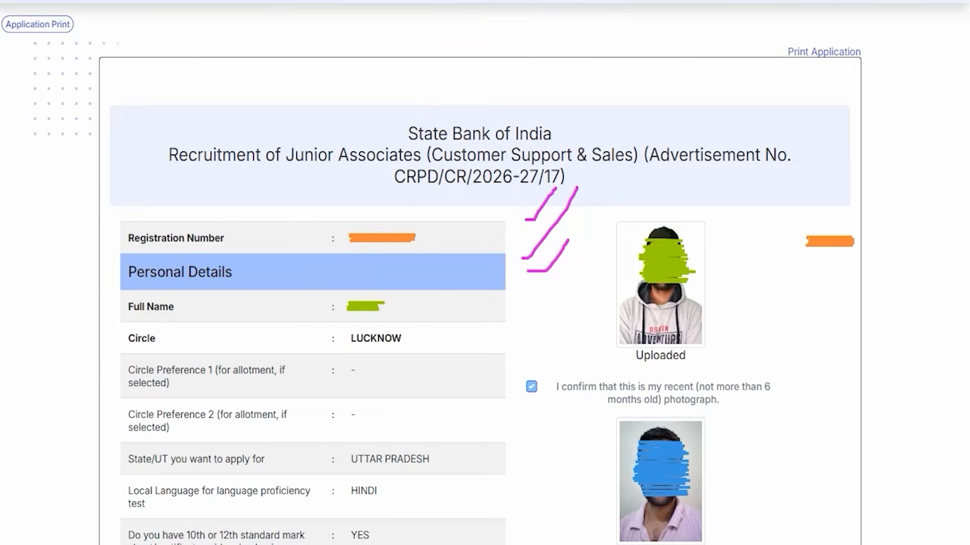
left_click_drag(756, 31, 881, 67)
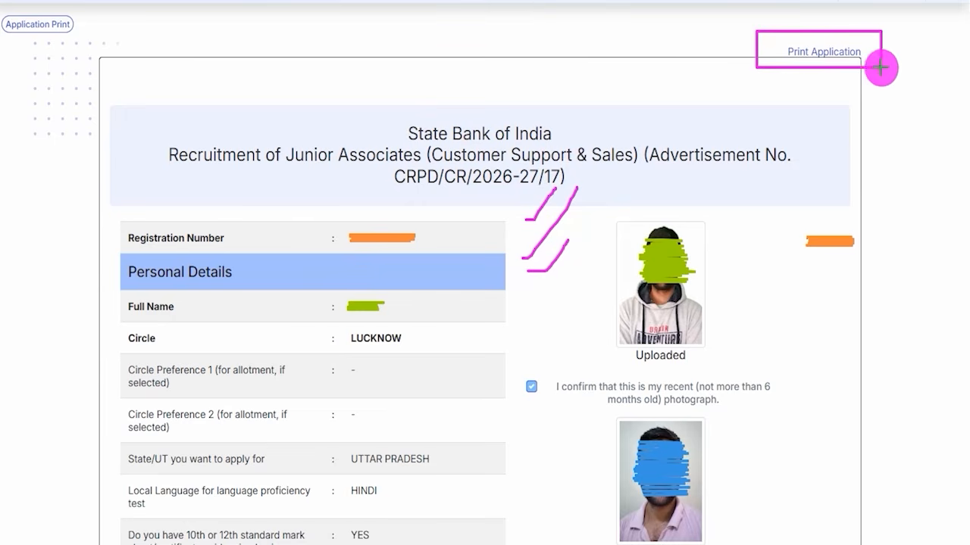
left_click_drag(43, 151, 50, 37)
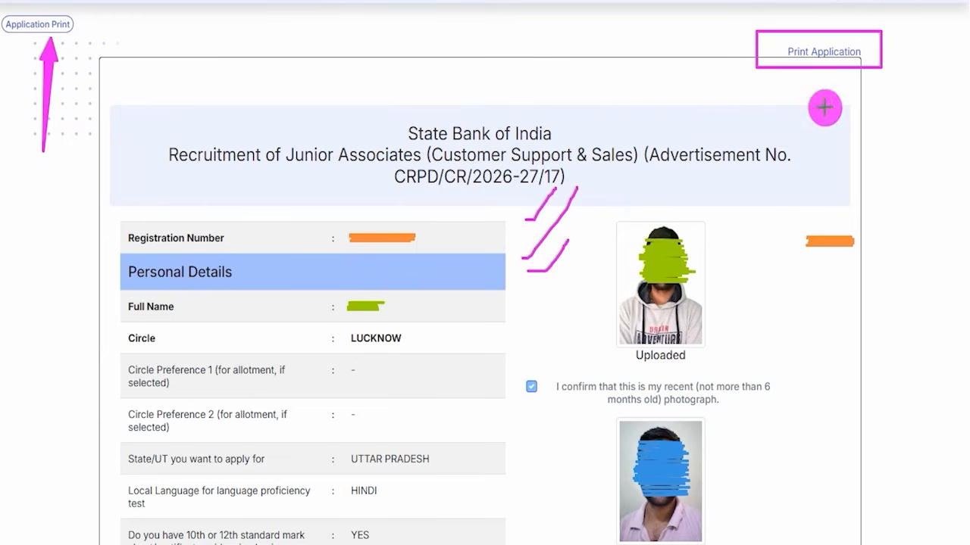
left_click_drag(868, 45, 919, 20)
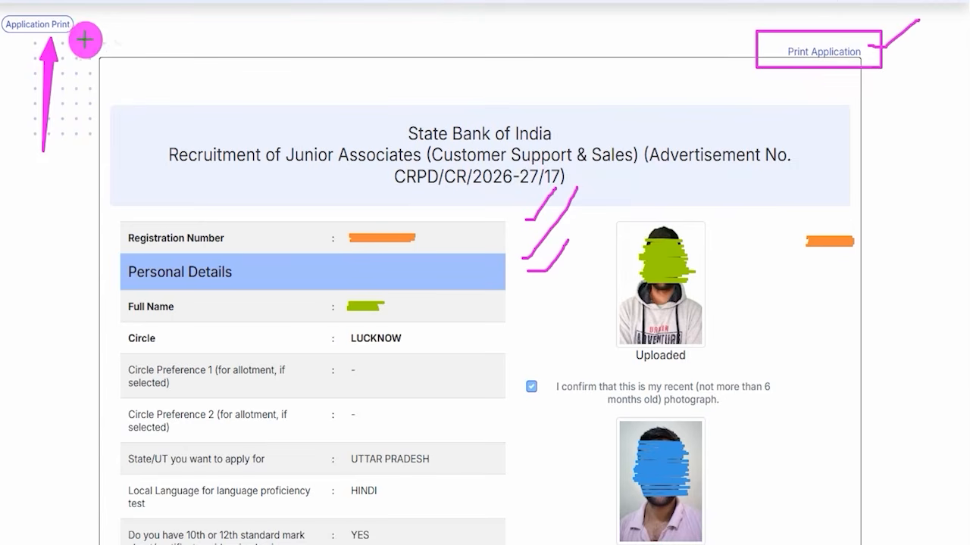
left_click_drag(79, 32, 107, 15)
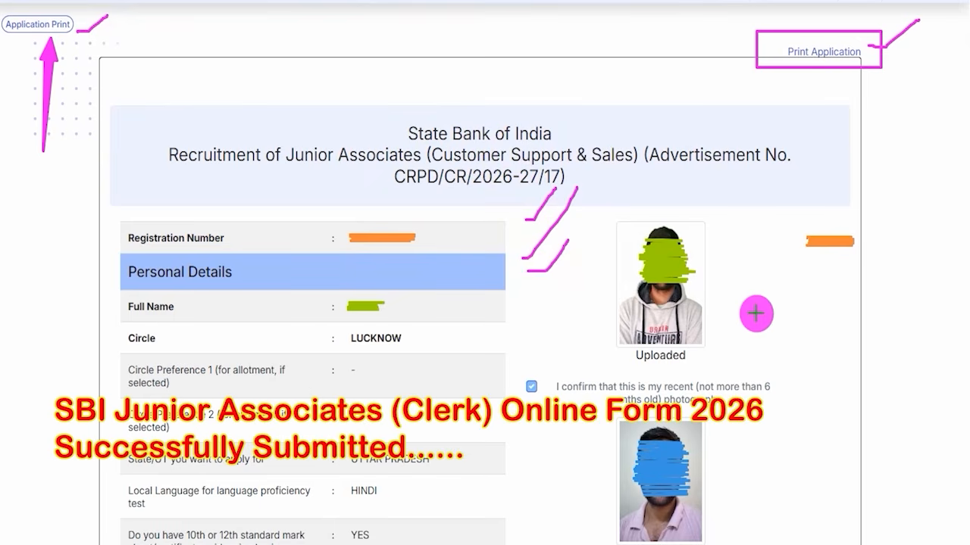
mouse_move(753, 303)
left_mouse_down()
mouse_move(758, 330)
mouse_move(773, 326)
mouse_move(772, 294)
left_mouse_up()
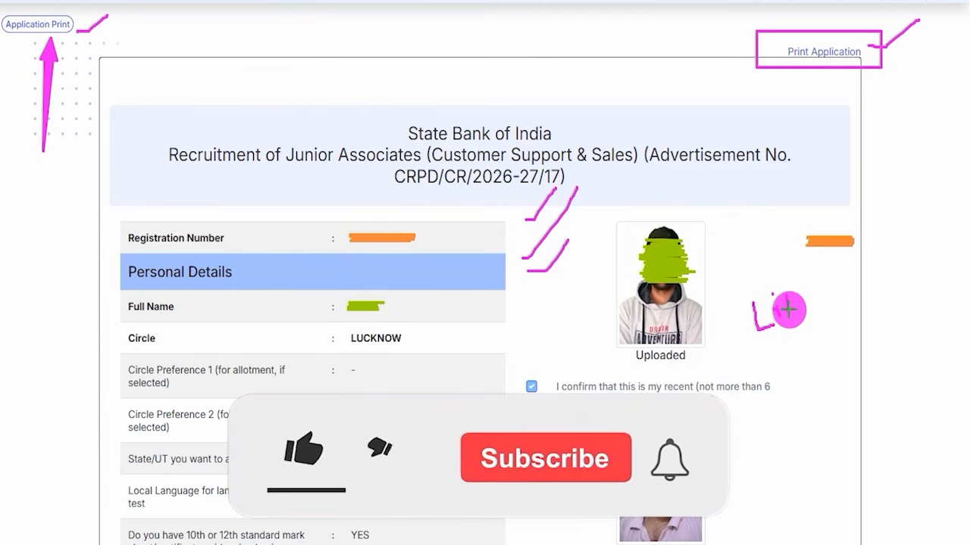
mouse_move(789, 298)
left_mouse_down()
mouse_move(816, 314)
mouse_move(803, 325)
mouse_move(823, 323)
mouse_move(781, 345)
left_mouse_up()
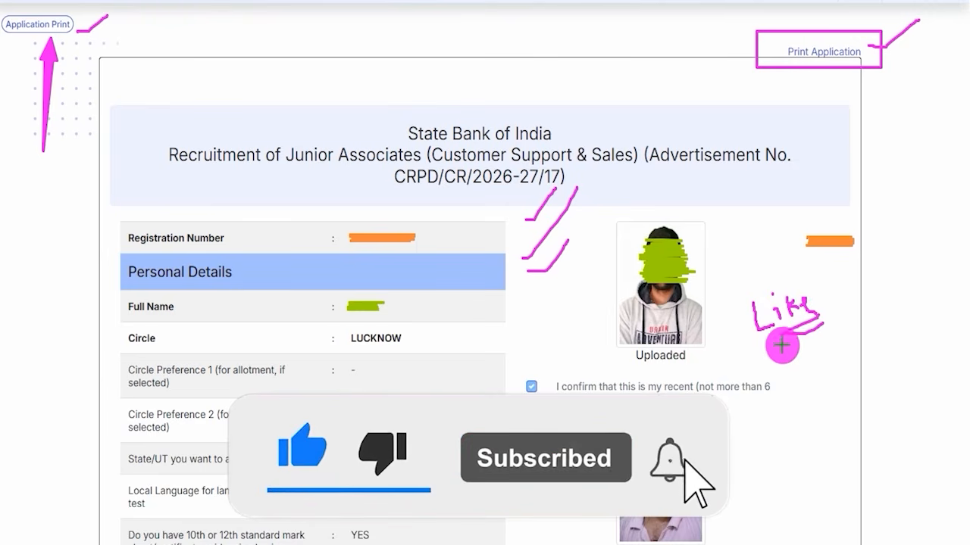